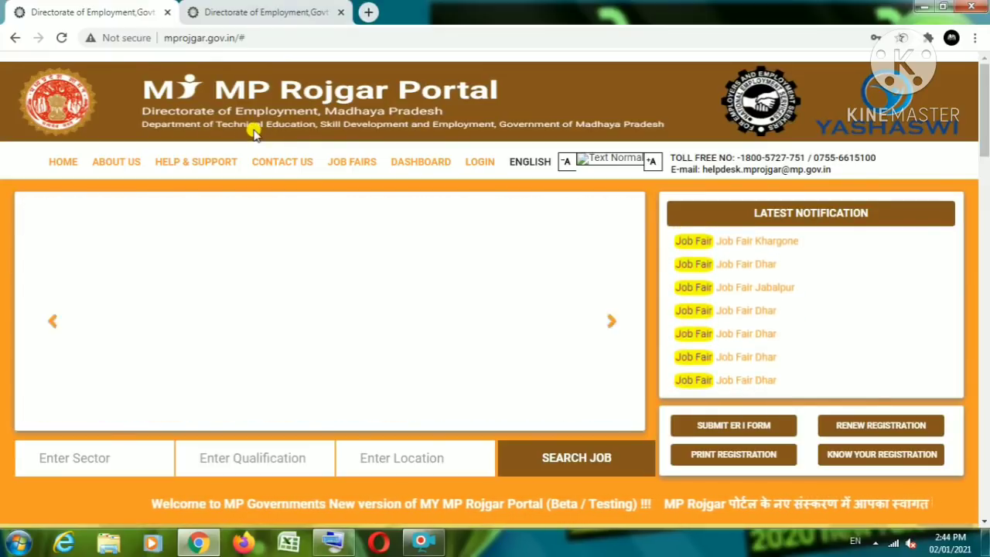
# Step: Start a new registration from the Job Seeker card's REGISTER NOW button on the home page
pyautogui.moveTo(226, 192)
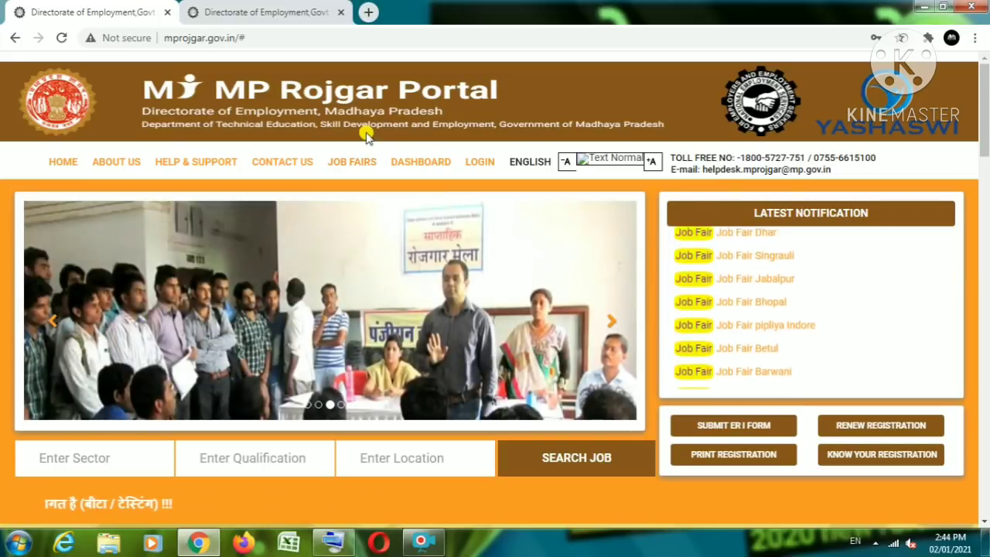
pyautogui.moveTo(352, 162)
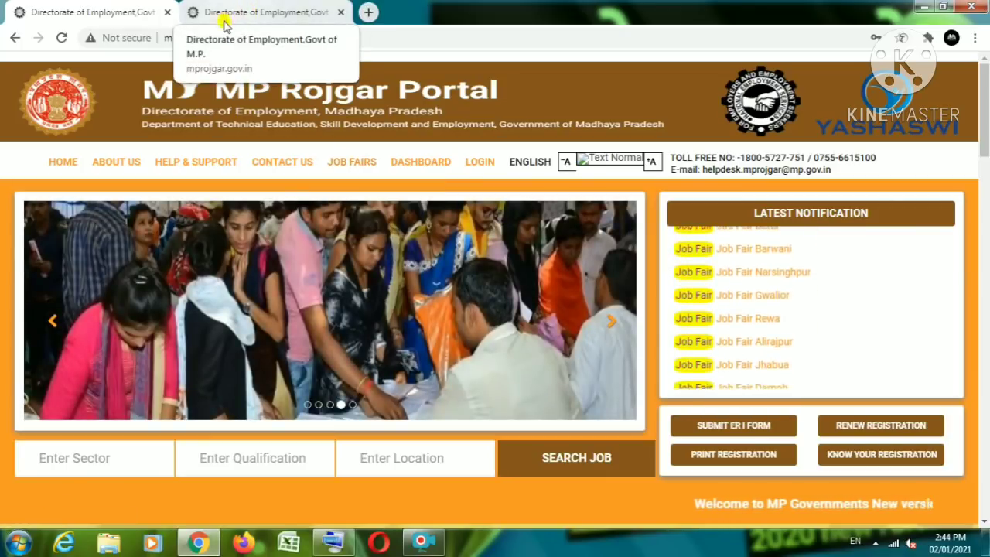
pyautogui.scroll(-6, 466, 269)
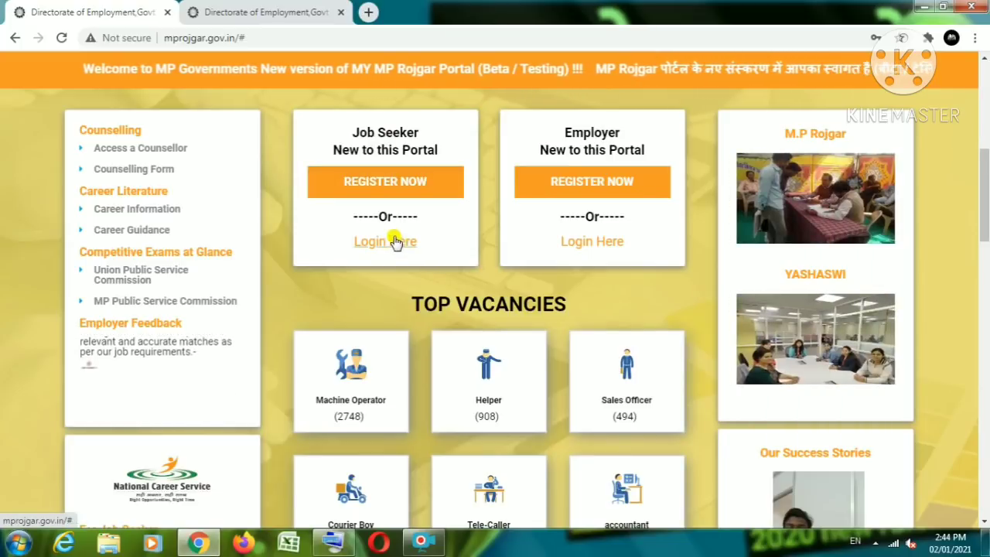
pyautogui.scroll(1, 393, 224)
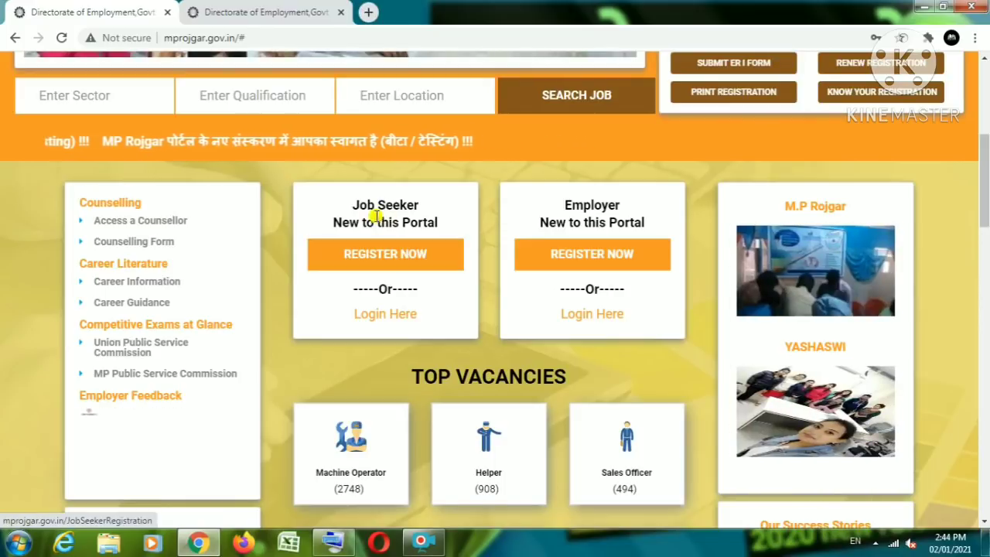
pyautogui.moveTo(355, 205); pyautogui.dragTo(418, 206)
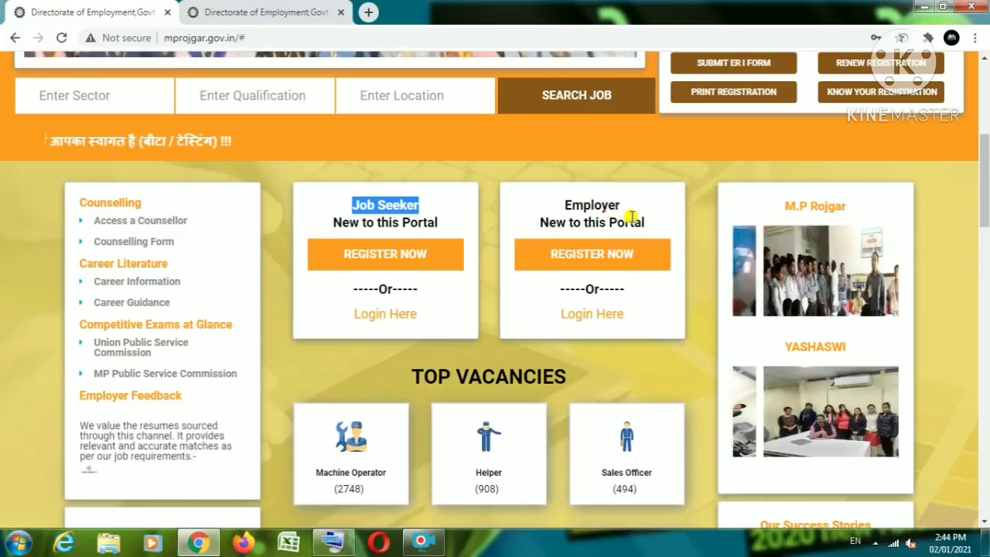
pyautogui.click(567, 204)
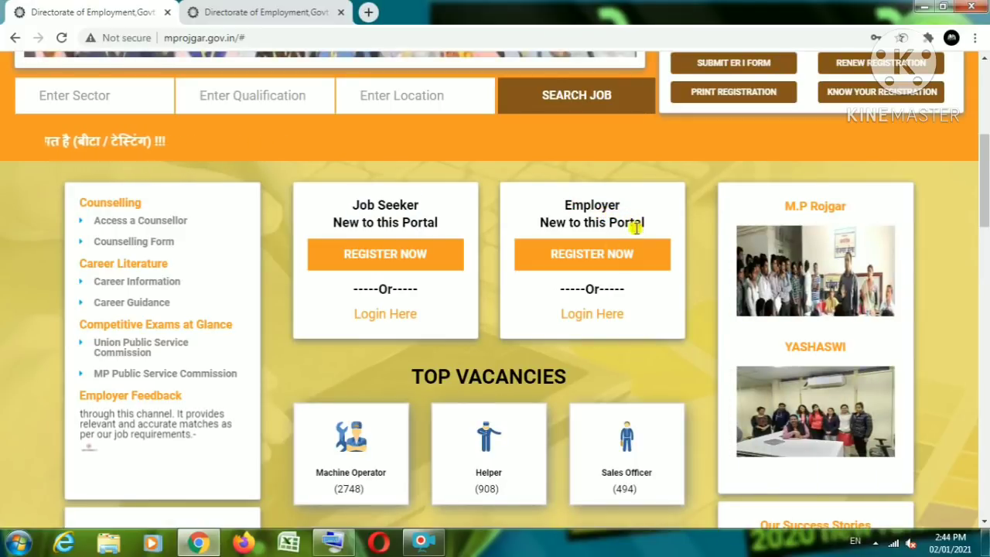
pyautogui.moveTo(354, 206); pyautogui.dragTo(430, 214)
pyautogui.click(362, 208)
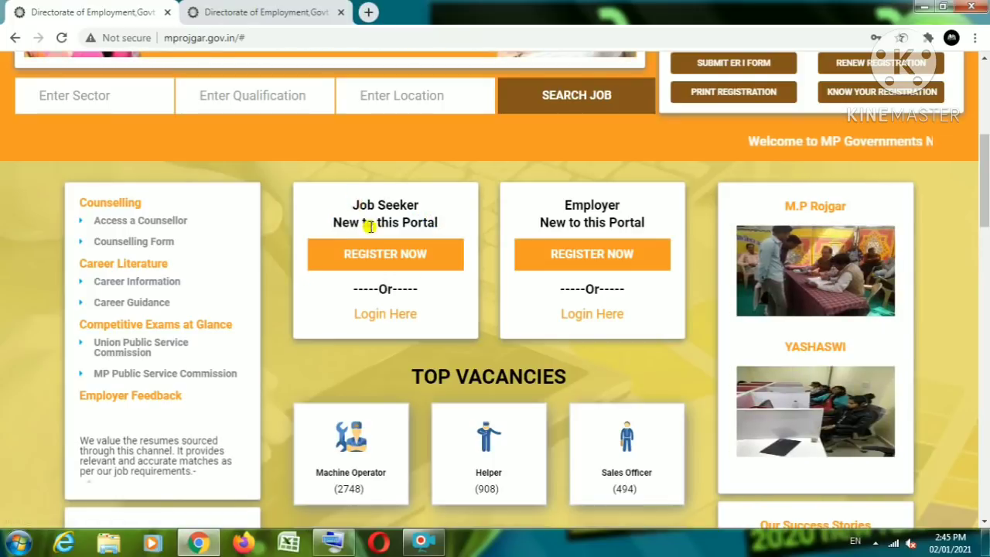
pyautogui.click(371, 256)
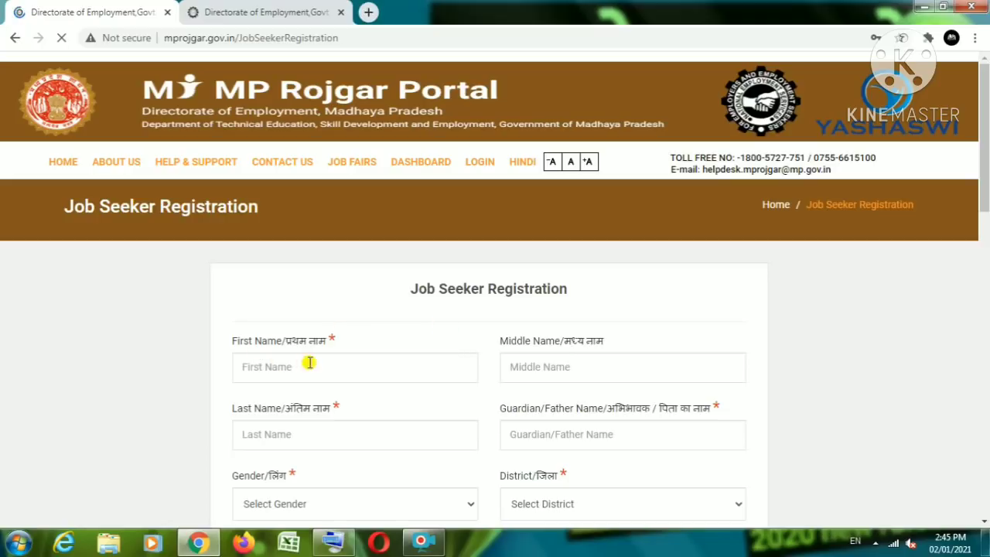
# Step: Zoom the registration page to 125% and scroll down to the form fields
pyautogui.scroll(2, 400, 344)
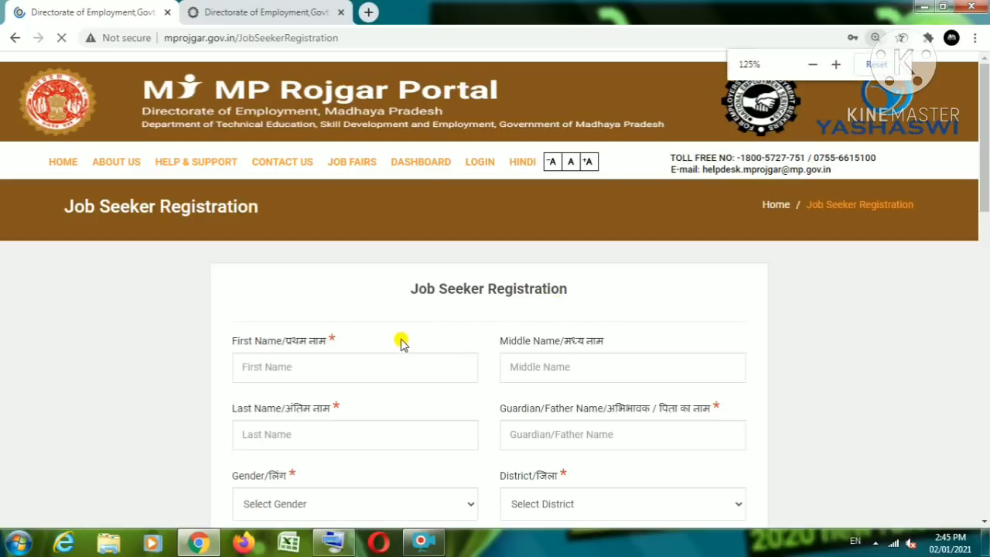
pyautogui.scroll(1, 400, 344)
pyautogui.scroll(-6, 400, 344)
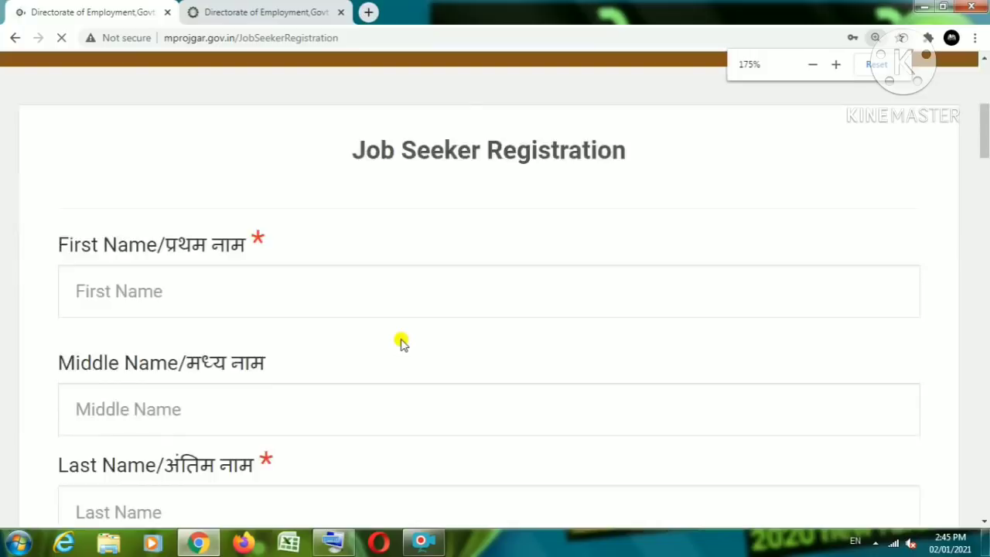
pyautogui.scroll(-1, 401, 343)
pyautogui.scroll(-1, 400, 343)
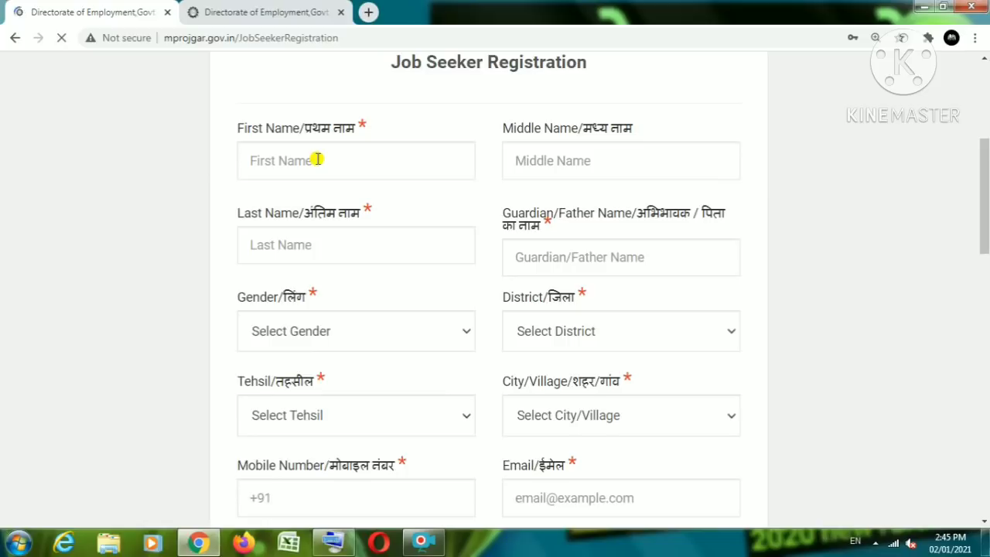
# Step: Enter the applicant's first name, last name and guardian/father name
pyautogui.click(317, 159)
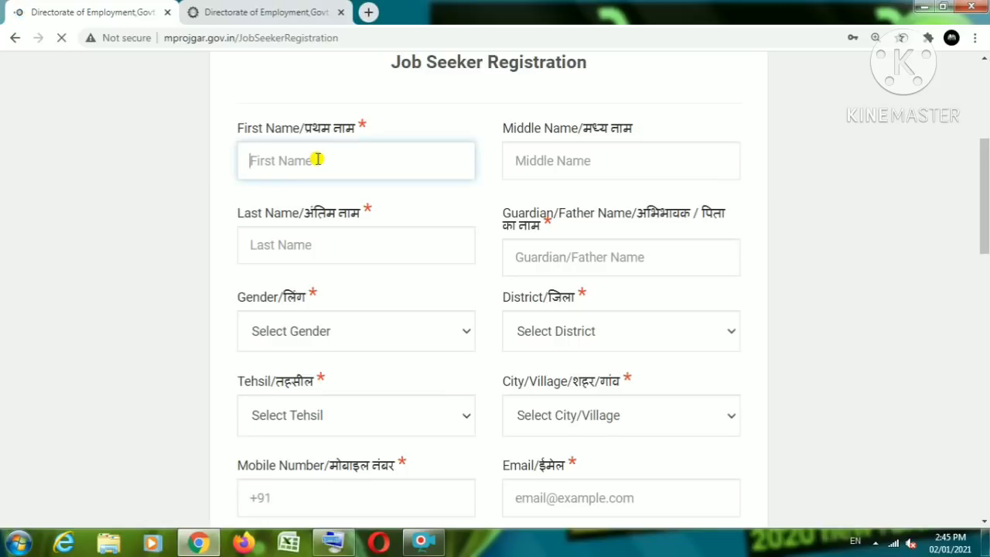
pyautogui.click(523, 161)
pyautogui.click(341, 235)
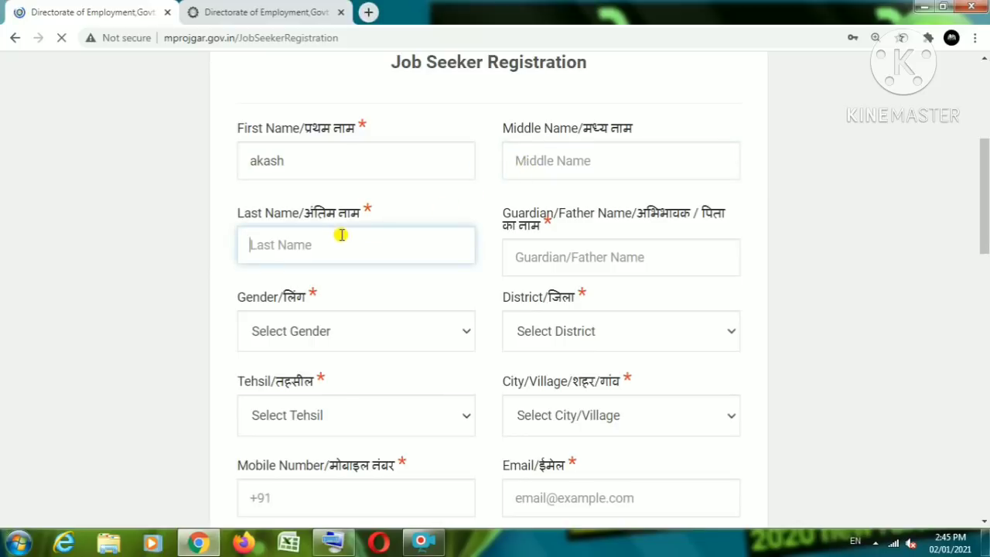
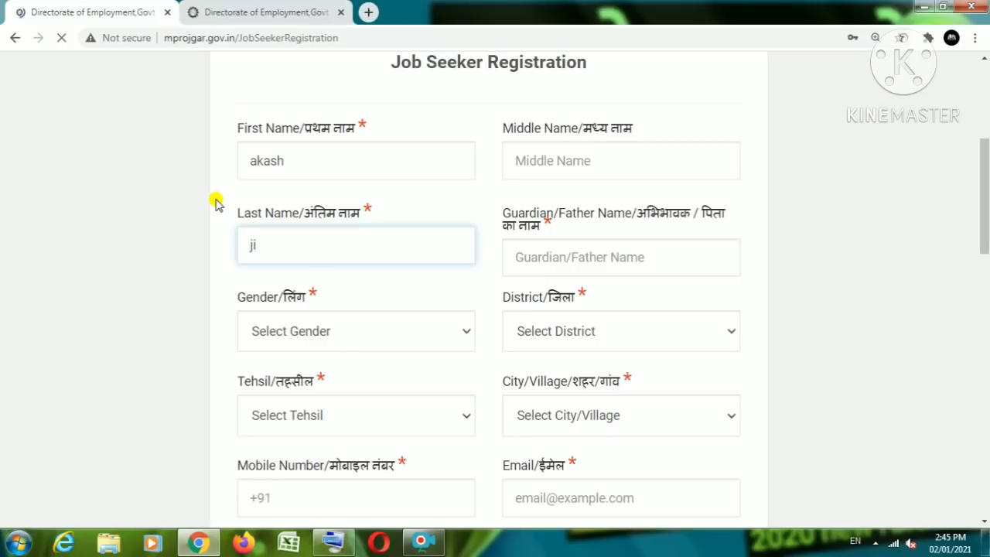
pyautogui.click(559, 265)
pyautogui.write('xyZ')
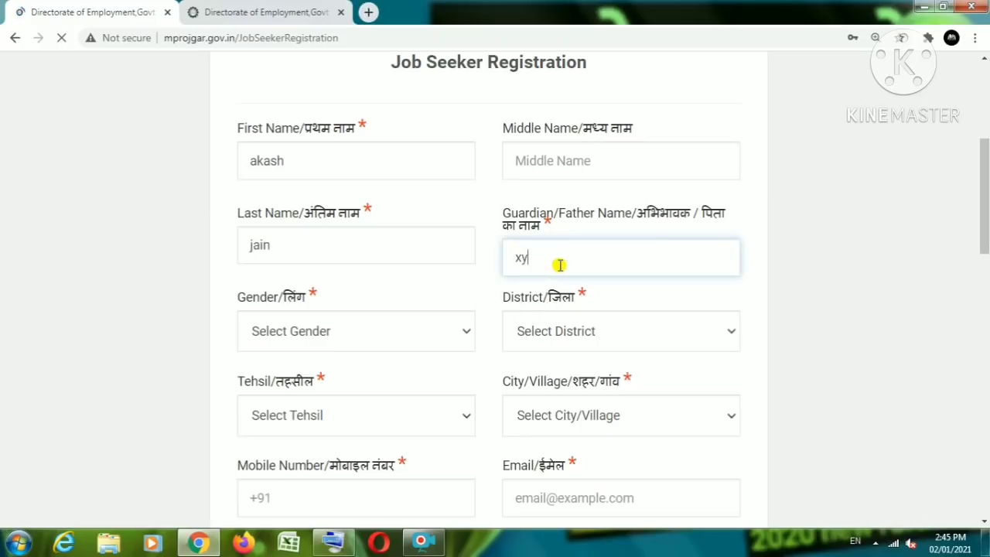
# Step: Set Gender to Male, then open and close the District list without choosing
pyautogui.click(303, 338)
pyautogui.click(284, 374)
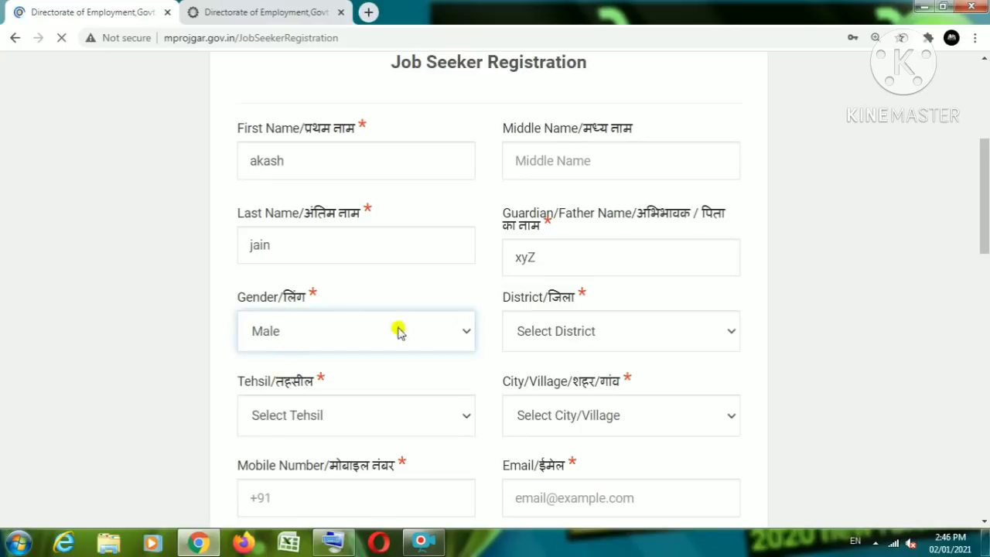
pyautogui.click(531, 331)
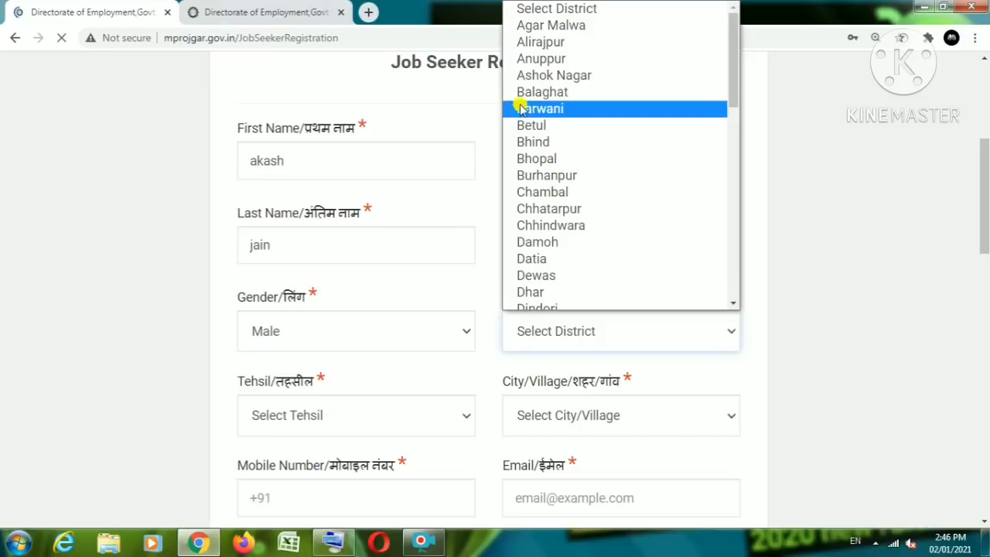
pyautogui.click(435, 250)
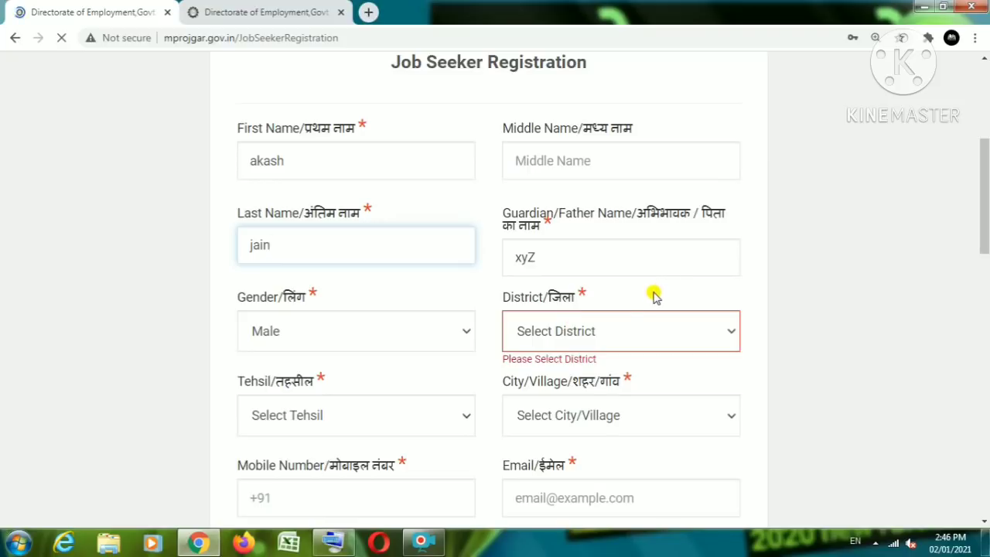
# Step: Scroll the District dropdown list and choose Datia
pyautogui.click(575, 330)
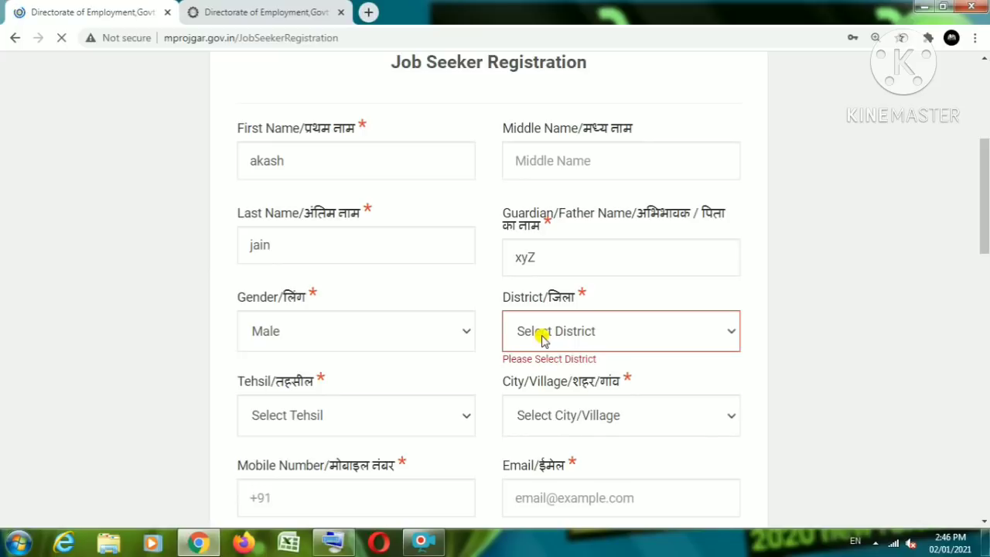
pyautogui.click(544, 339)
pyautogui.click(471, 193)
pyautogui.click(547, 338)
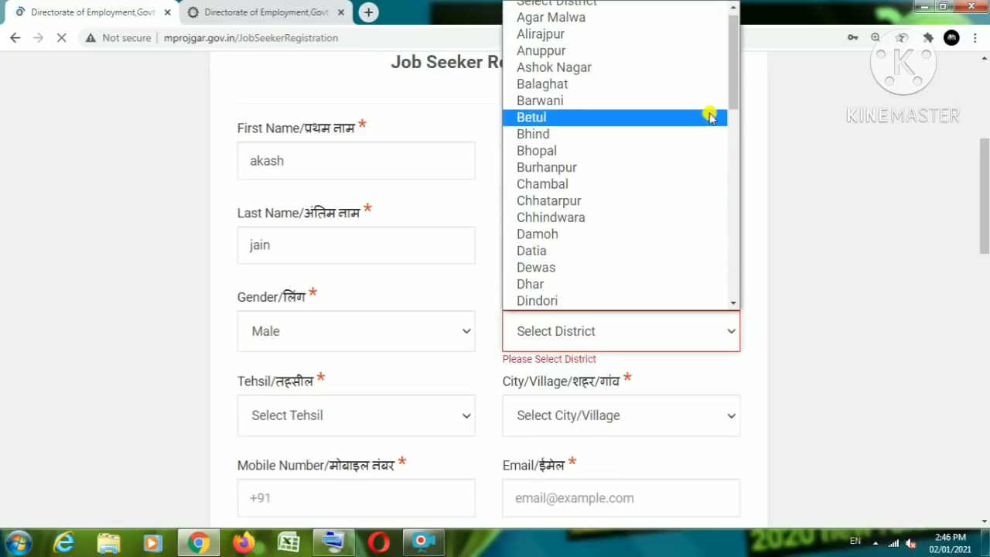
pyautogui.moveTo(731, 86); pyautogui.dragTo(734, 144)
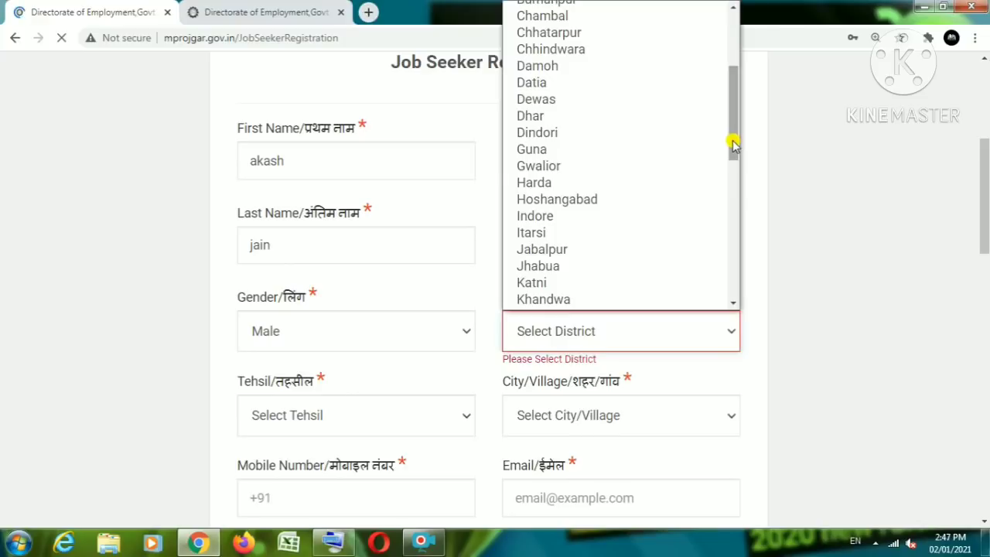
pyautogui.click(618, 83)
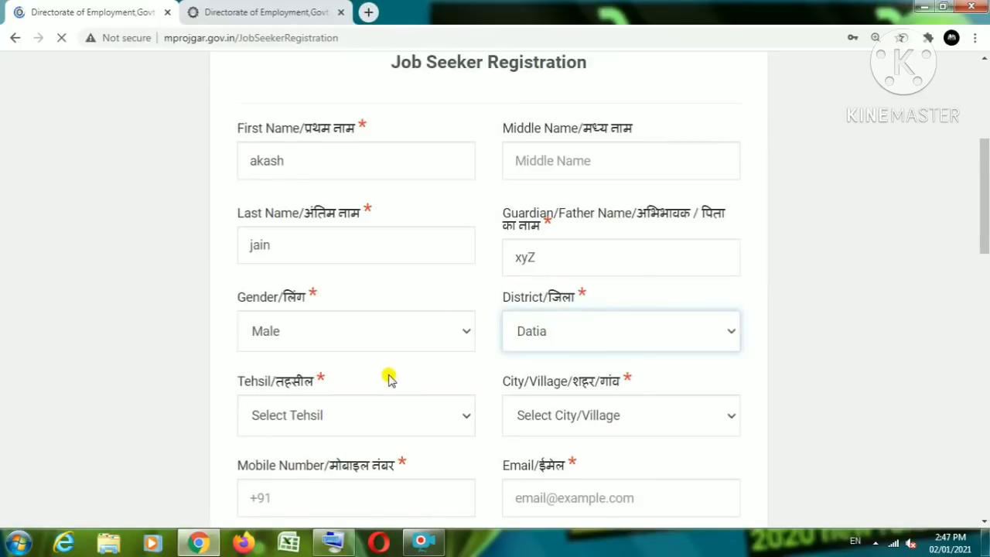
# Step: Set Tehsil to Bhander and City/Village to Other
pyautogui.scroll(-2, 372, 353)
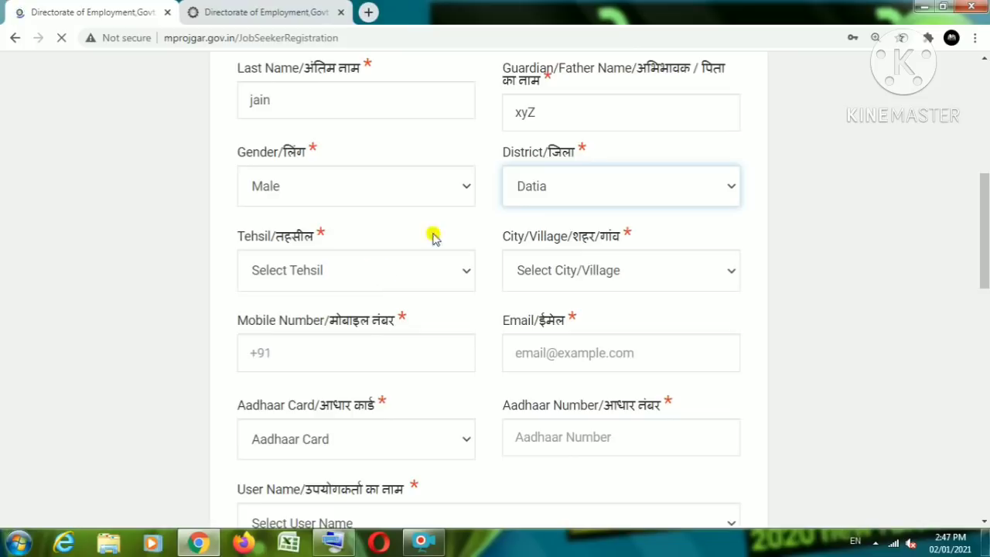
pyautogui.click(366, 266)
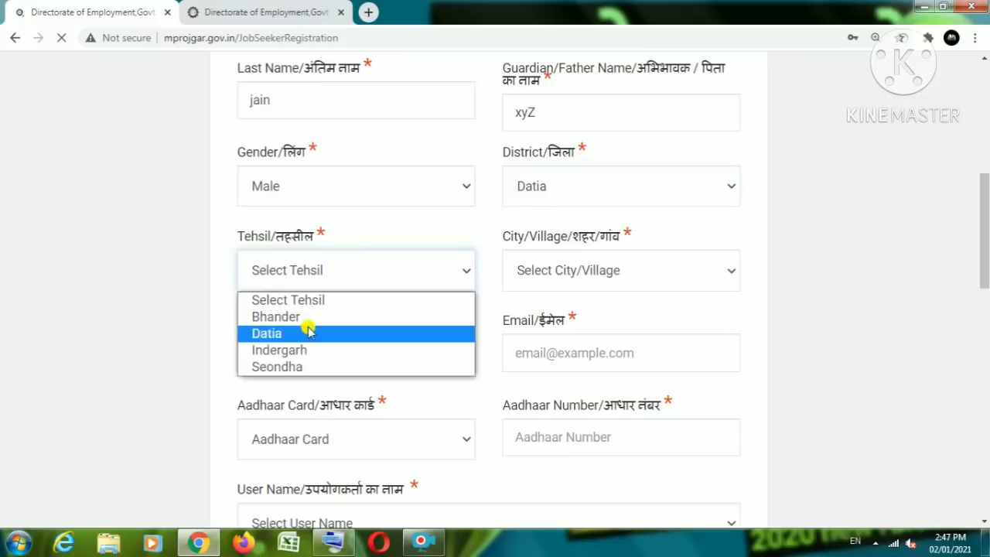
pyautogui.click(285, 316)
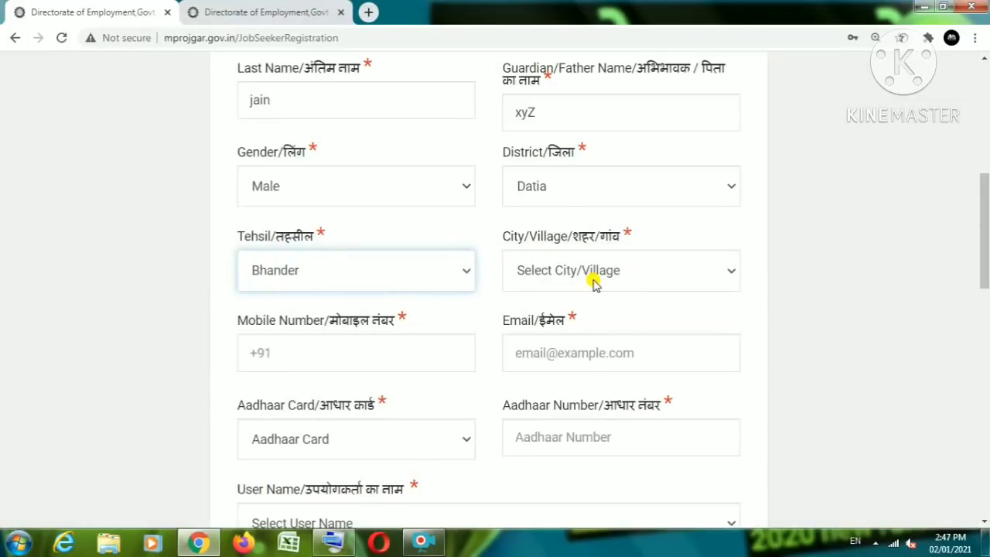
pyautogui.click(596, 282)
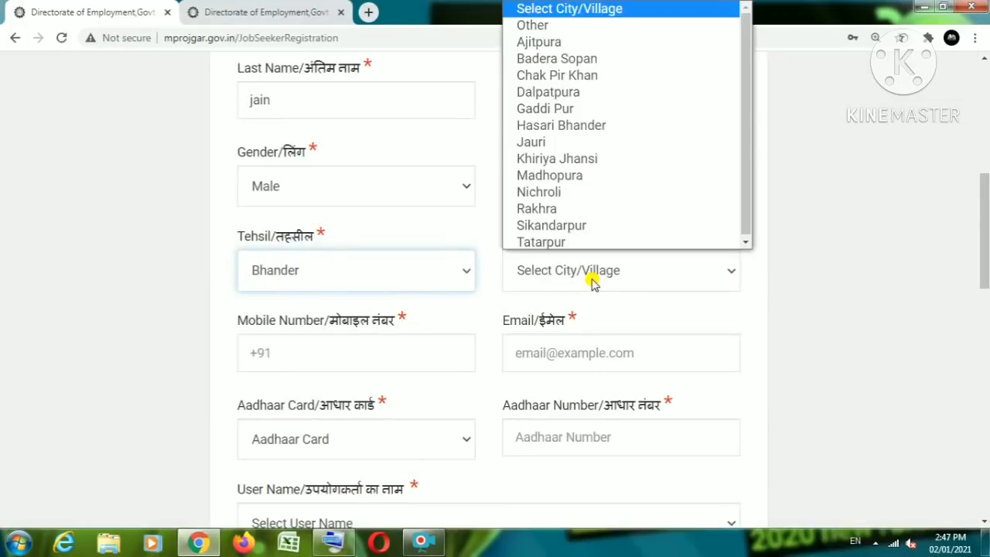
pyautogui.click(550, 24)
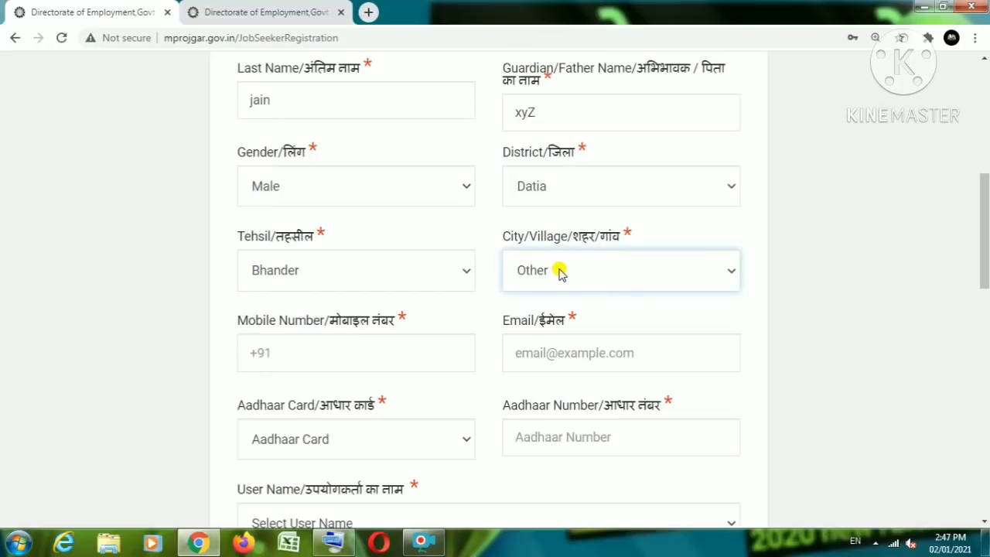
# Step: Enter the mobile number and put junk text into the Email field
pyautogui.click(307, 349)
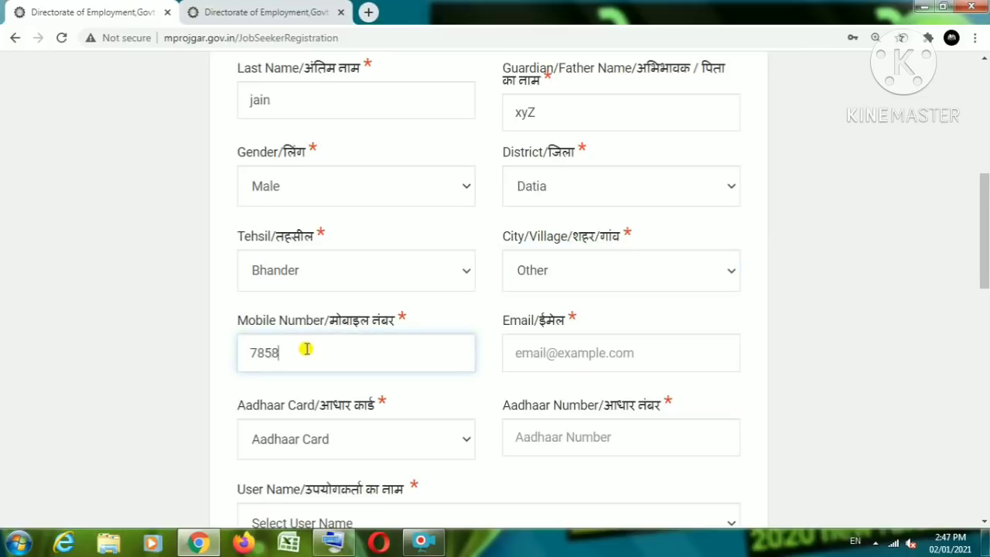
pyautogui.click(535, 353)
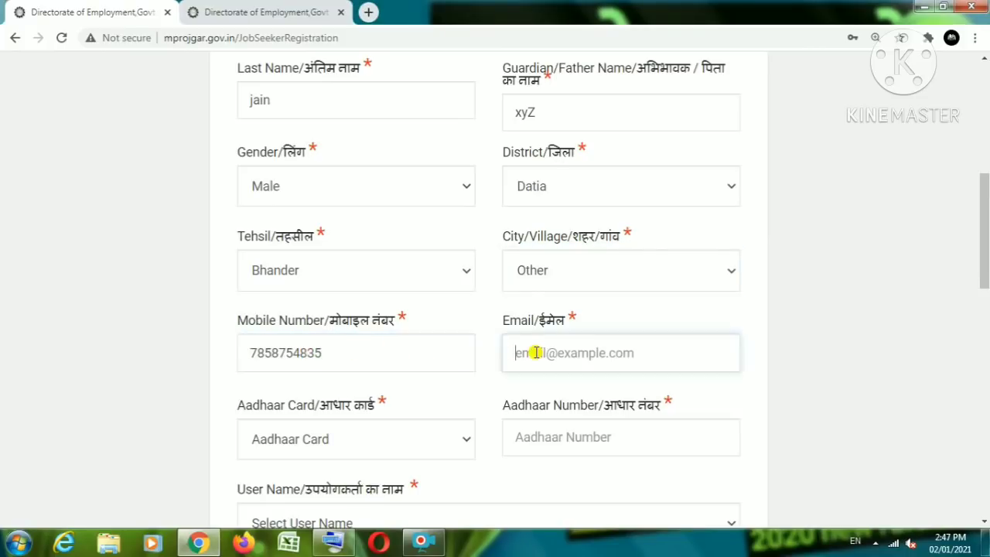
pyautogui.write('fdgdfgdsgdfg')
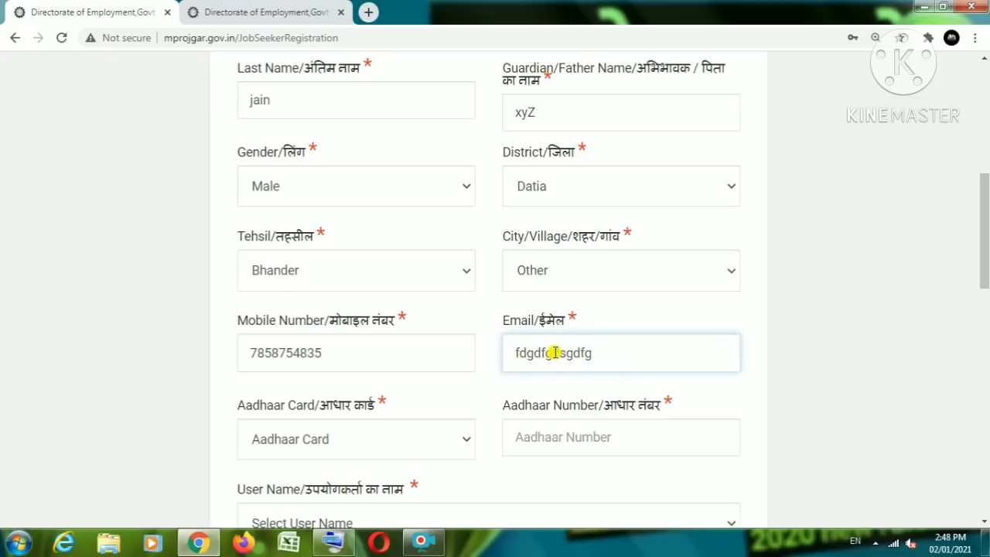
# Step: Replace the junk with an e-mail address, which the form rejects and clears
pyautogui.moveTo(616, 349); pyautogui.dragTo(457, 353)
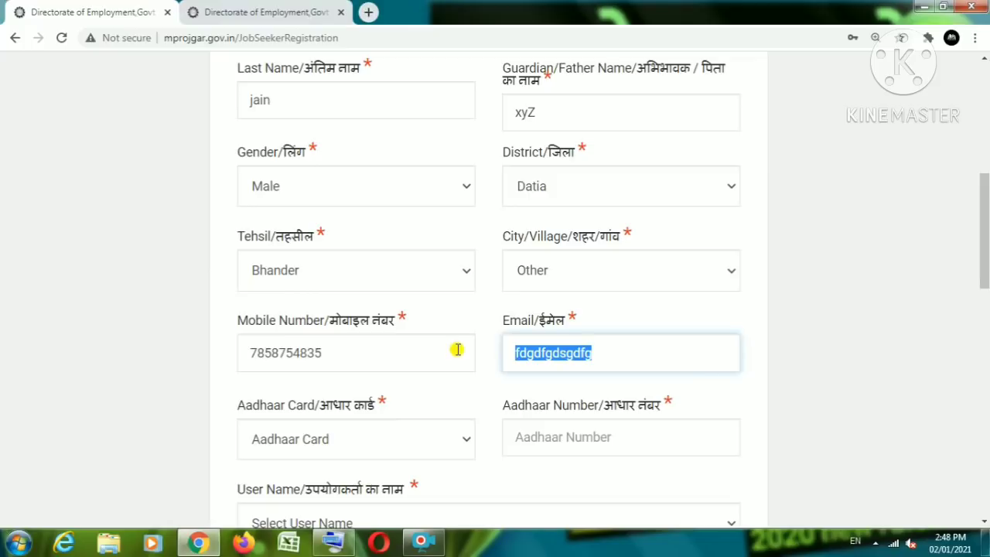
pyautogui.press('BackSpace')
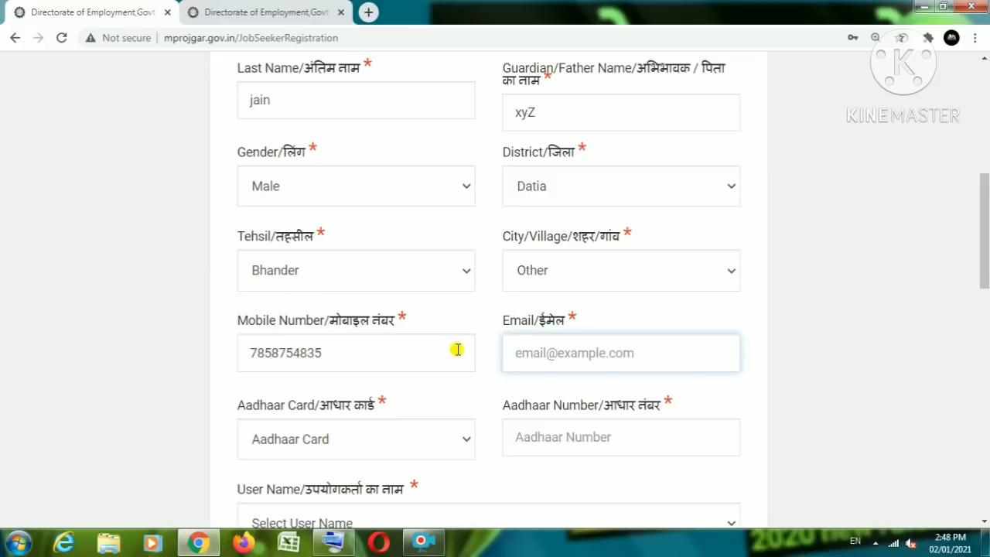
pyautogui.write('akasjjain')
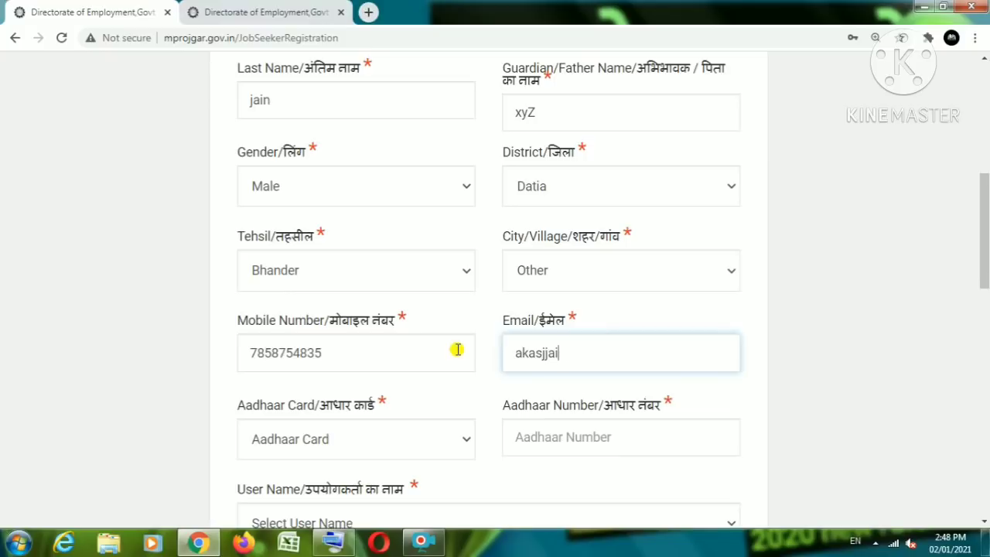
pyautogui.press('BackSpace')
pyautogui.press('BackSpace')
pyautogui.press('BackSpace')
pyautogui.press('BackSpace')
pyautogui.press('BackSpace')
pyautogui.press('BackSpace')
pyautogui.press('BackSpace')
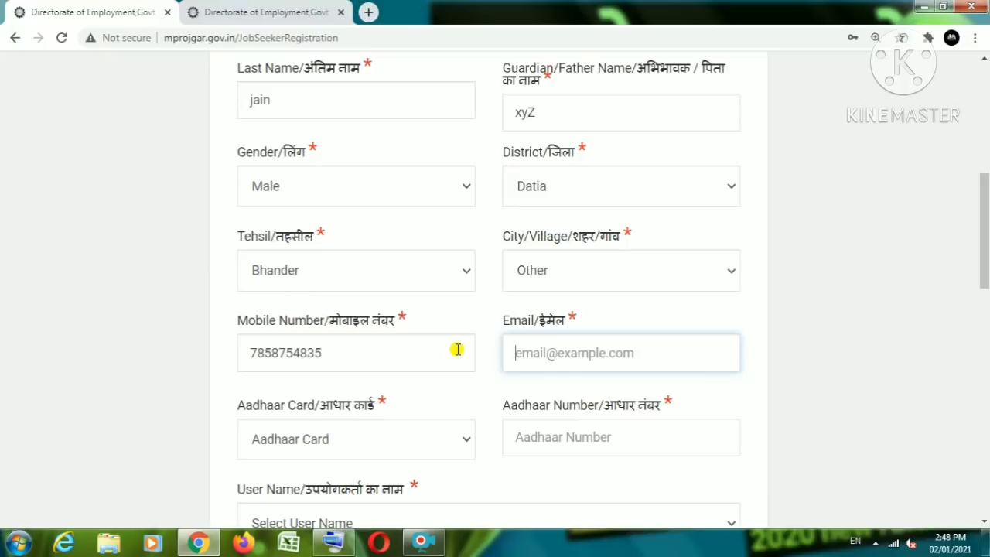
pyautogui.write('xzy')
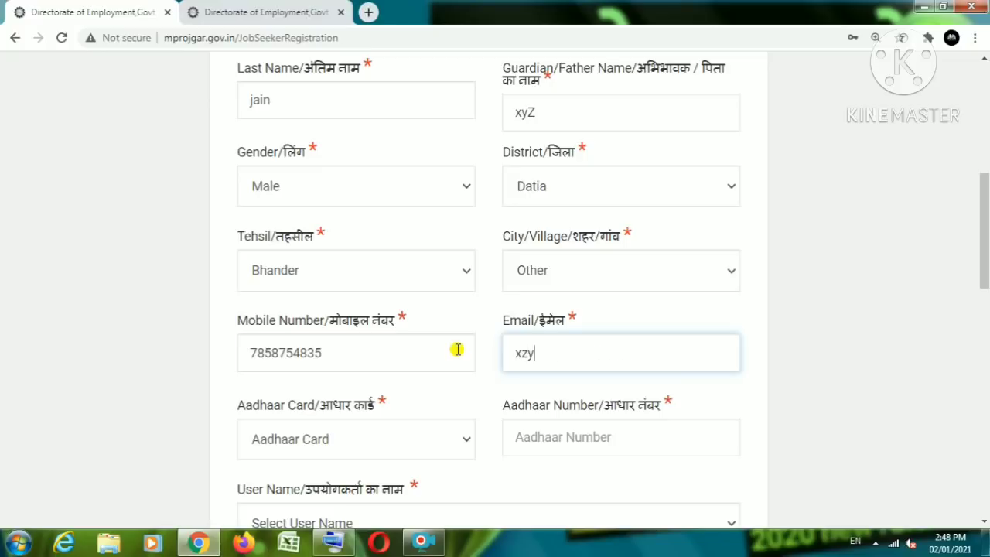
pyautogui.press('BackSpace')
pyautogui.press('BackSpace')
pyautogui.write('yz23')
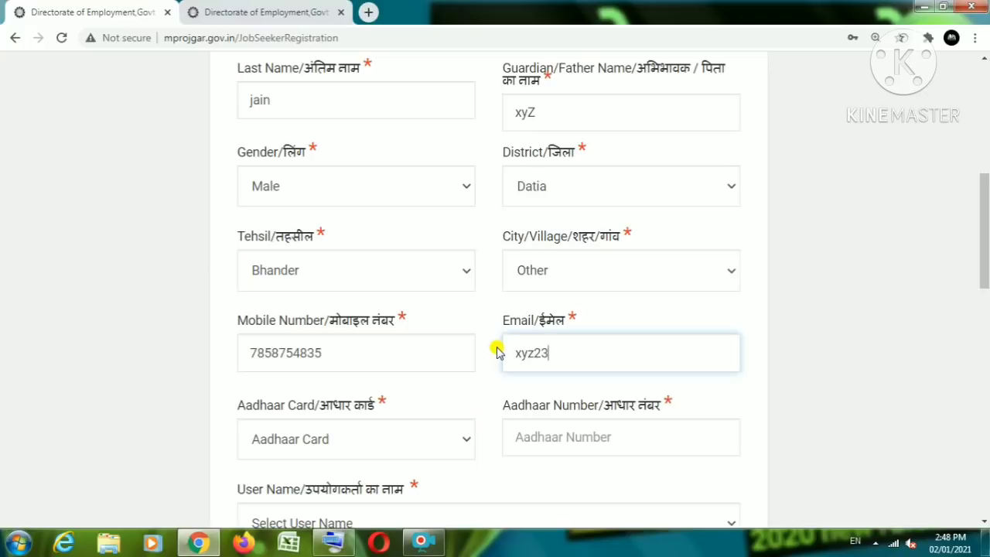
pyautogui.write('gmai.com')
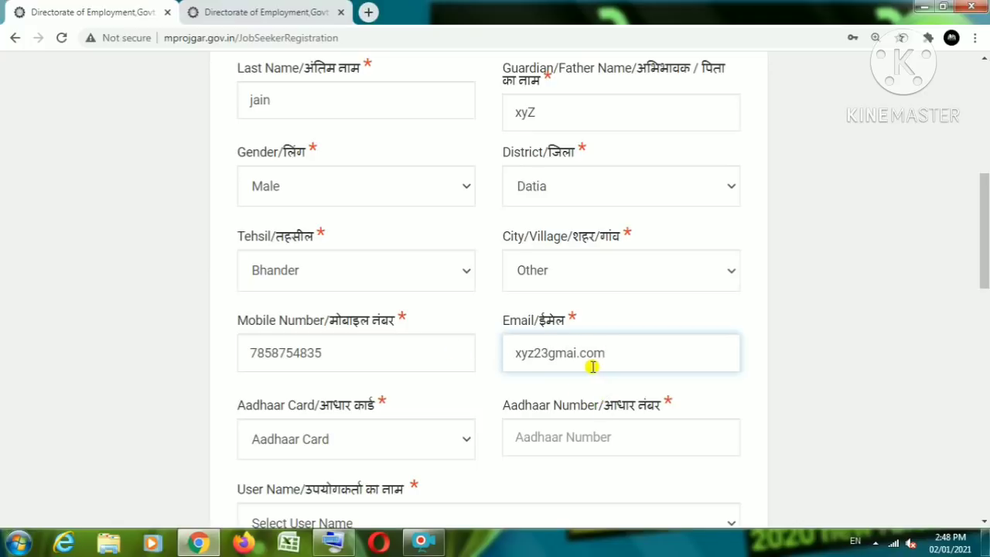
pyautogui.click(324, 452)
# Step: Keep Aadhaar Card as the identity document and enter its 12-digit number
pyautogui.click(352, 468)
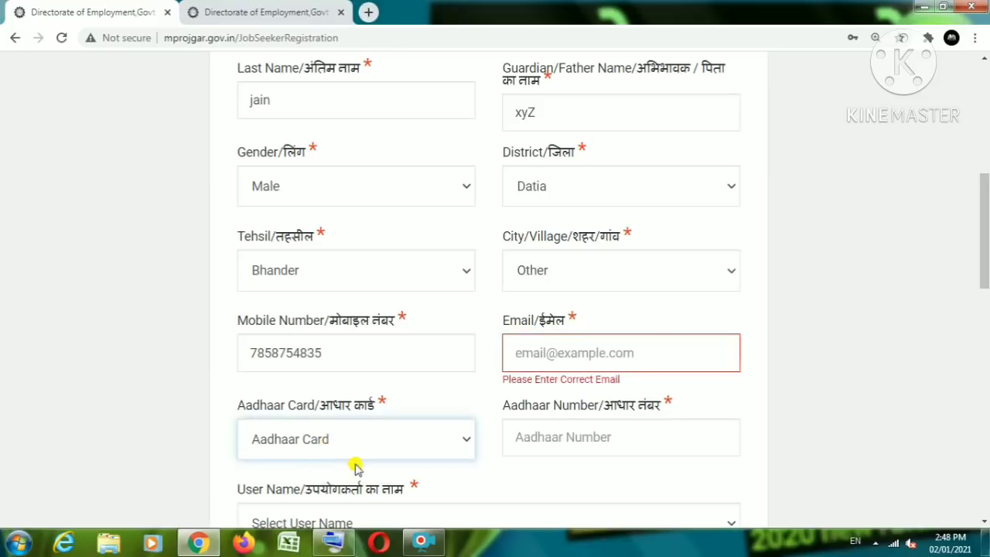
pyautogui.click(555, 437)
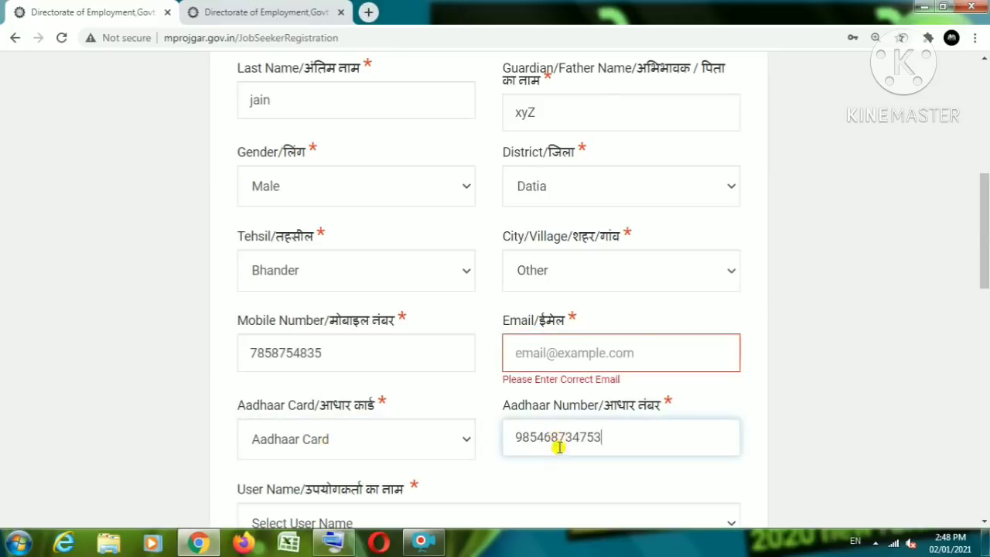
pyautogui.scroll(-3, 542, 440)
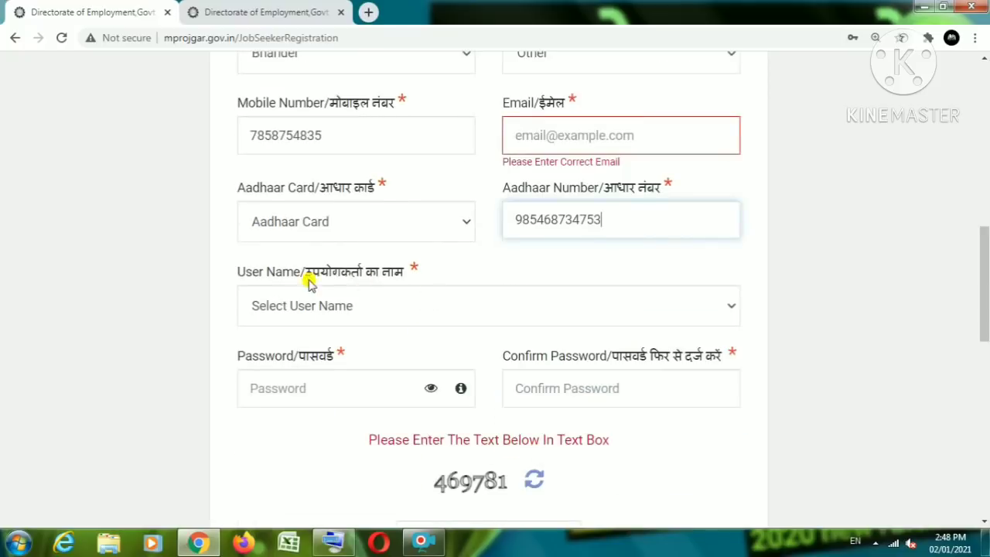
# Step: Set User Name to 'Unique Identification(UID) Number' and enter a six-character password
pyautogui.click(341, 307)
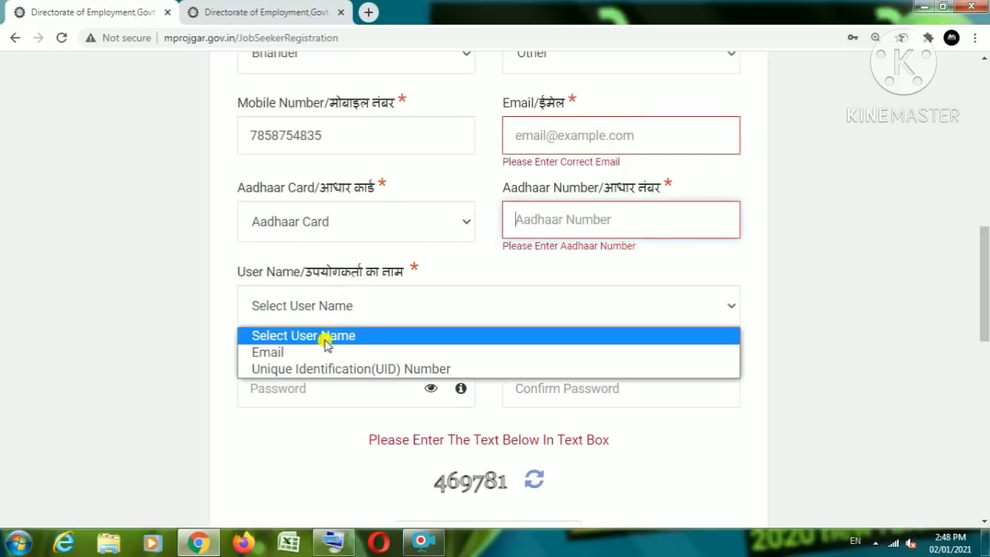
pyautogui.click(288, 368)
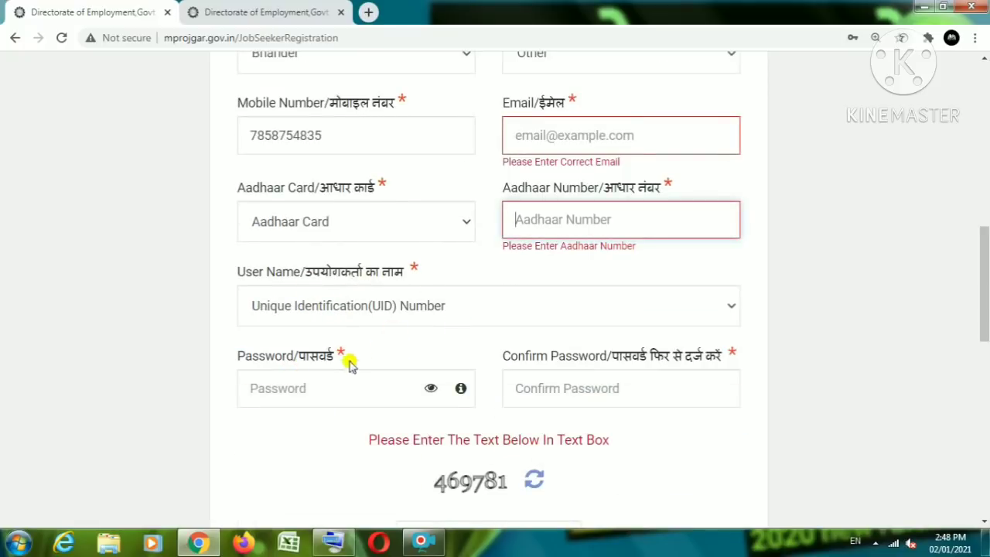
pyautogui.click(331, 382)
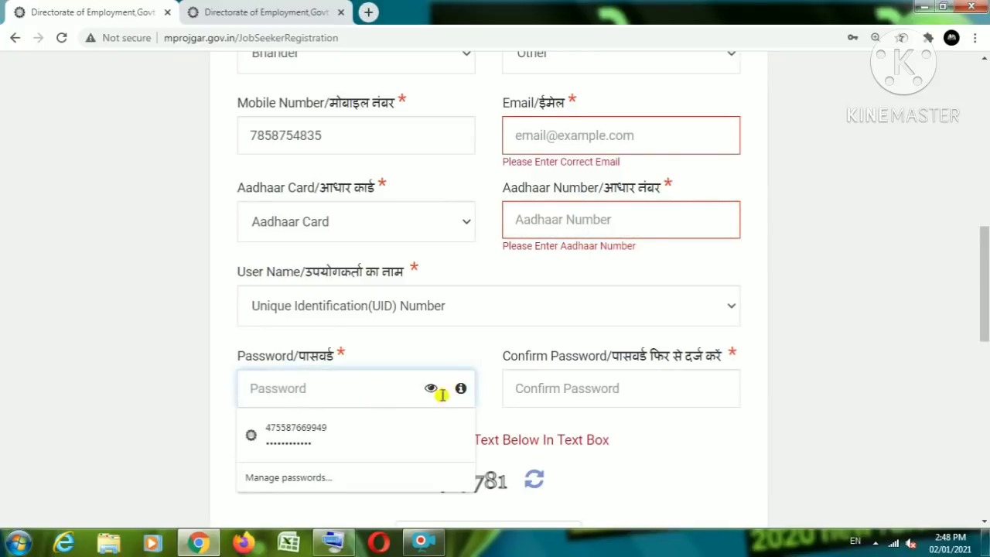
pyautogui.click(496, 377)
pyautogui.click(353, 397)
pyautogui.write('••')
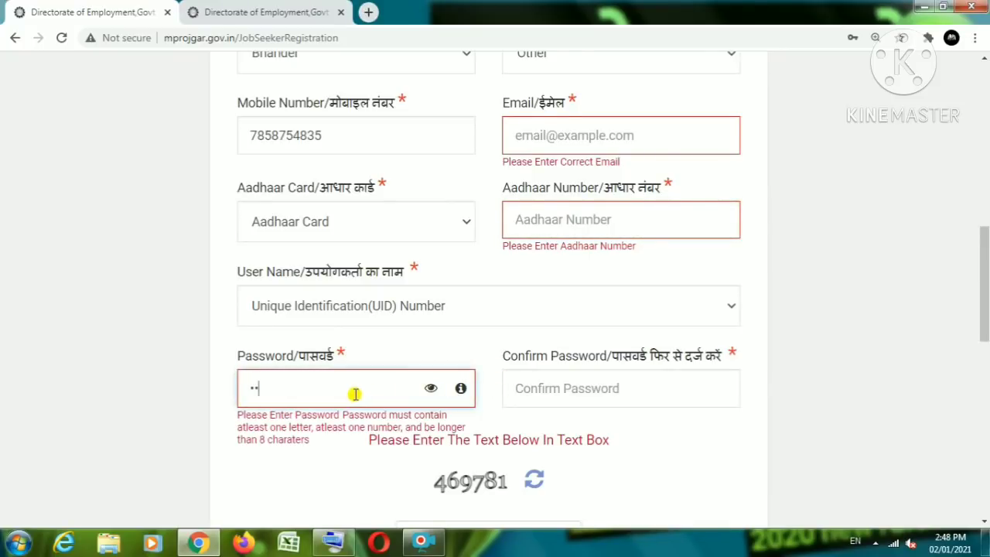
pyautogui.write('••••')
pyautogui.click(567, 394)
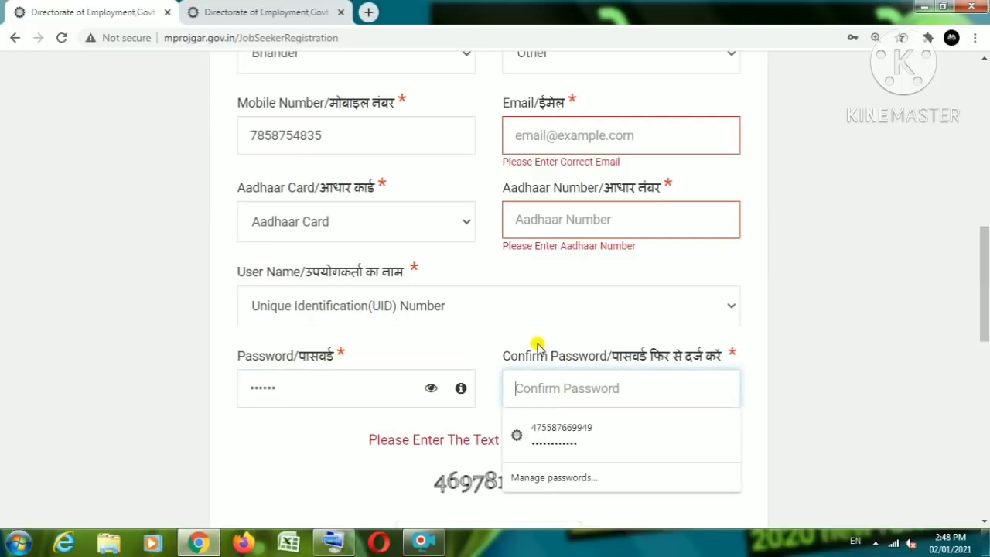
pyautogui.click(503, 473)
pyautogui.scroll(-1, 510, 466)
pyautogui.scroll(-2, 510, 466)
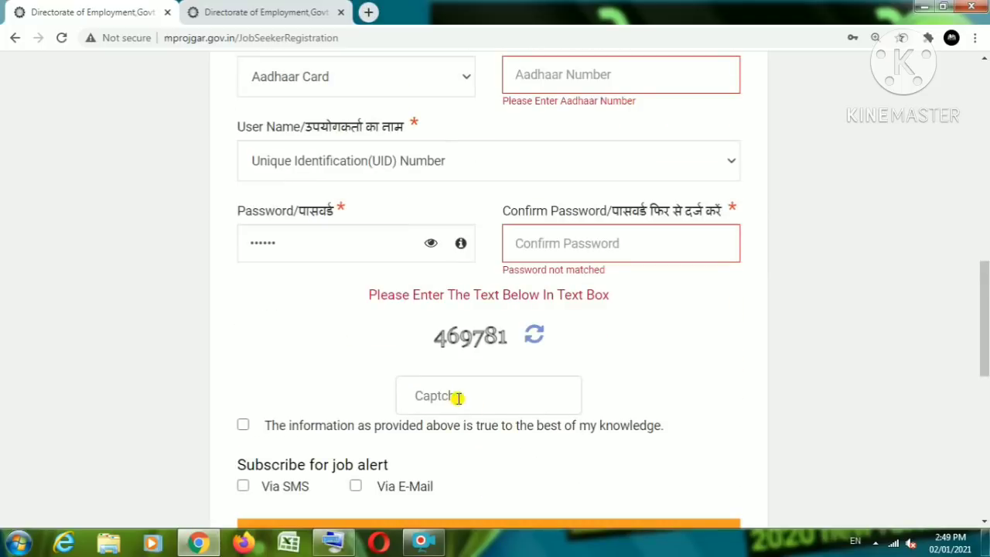
# Step: Fill in Confirm Password and enter the captcha code
pyautogui.click(457, 395)
pyautogui.click(625, 245)
pyautogui.write('1234')
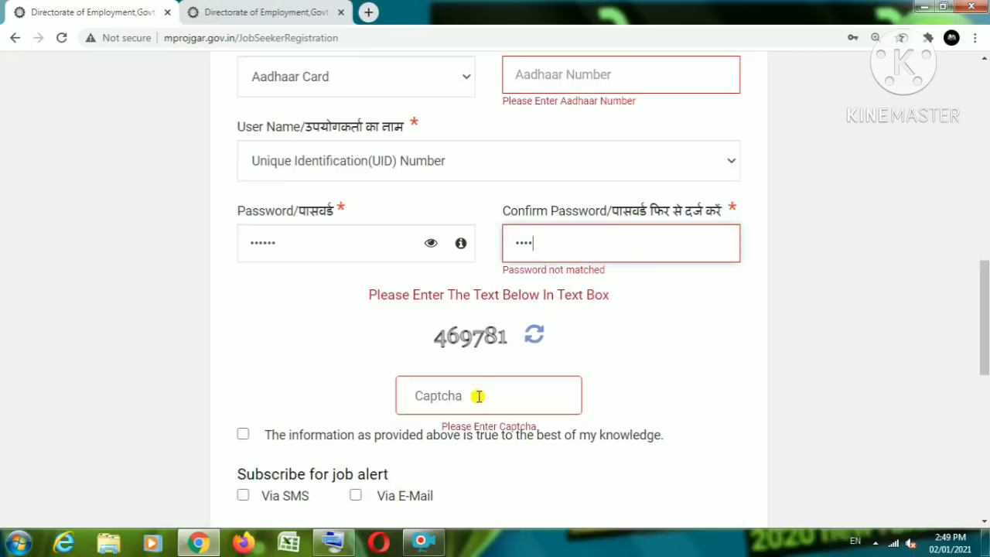
pyautogui.click(473, 395)
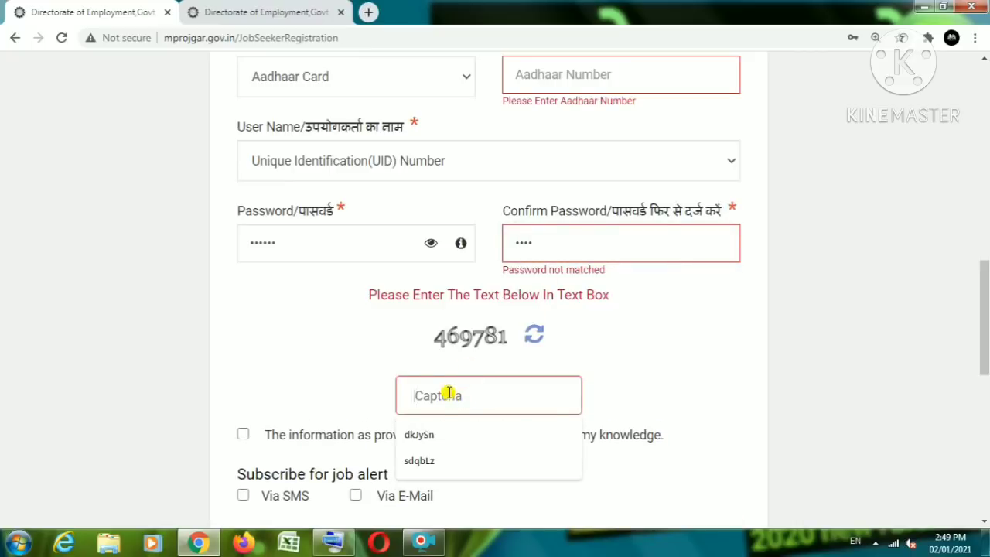
pyautogui.write('4697')
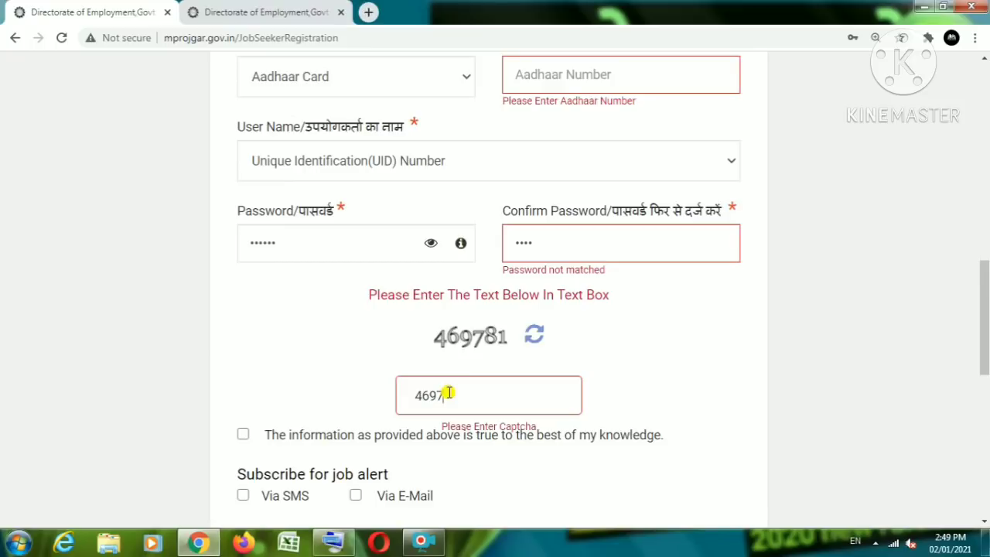
pyautogui.write('81')
# Step: Tick the declaration and SMS and e-mail job alerts, then submit with PROCEED
pyautogui.scroll(-1, 246, 433)
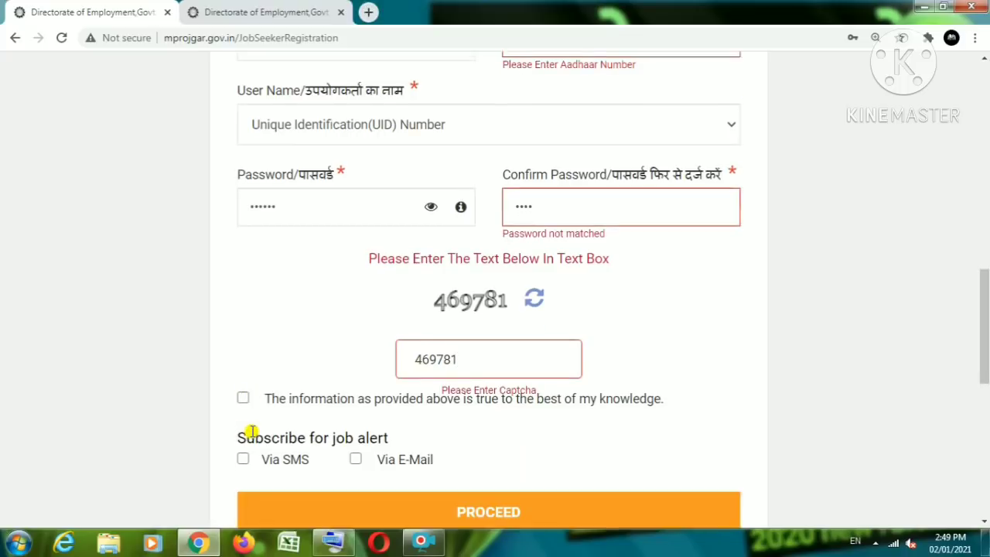
pyautogui.click(244, 355)
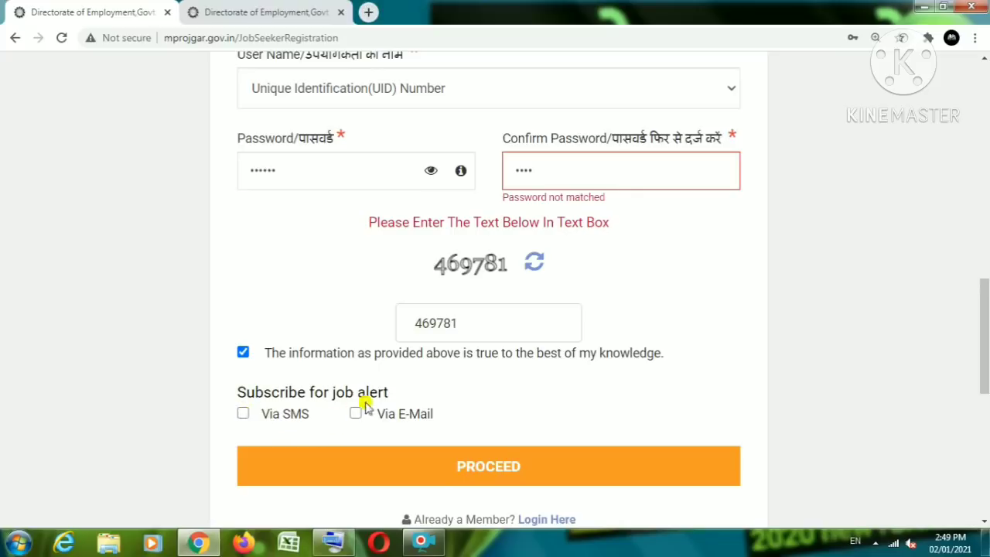
pyautogui.click(244, 414)
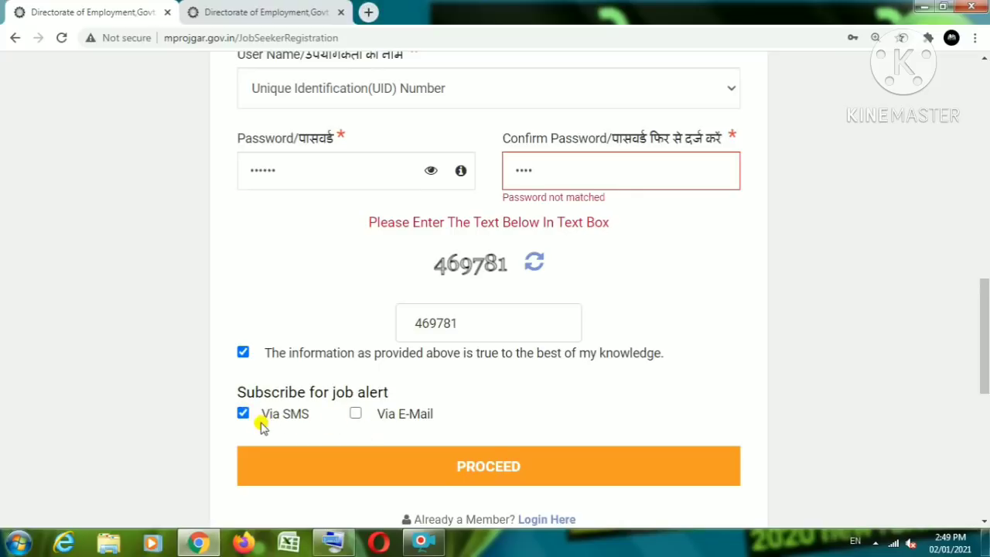
pyautogui.click(356, 415)
pyautogui.click(504, 467)
pyautogui.click(258, 10)
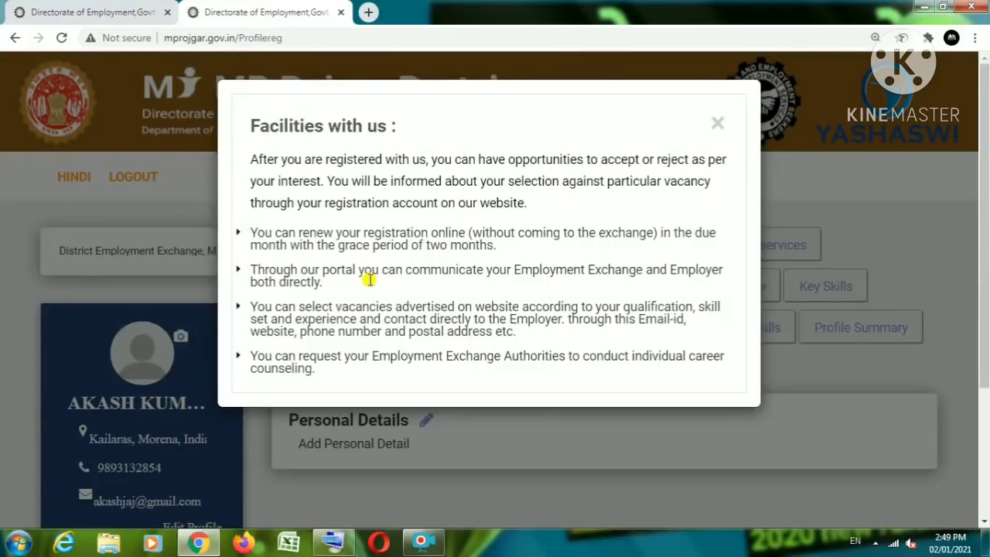
# Step: Close the Facilities with us notice and open Personal Details via its pencil icon
pyautogui.click(716, 123)
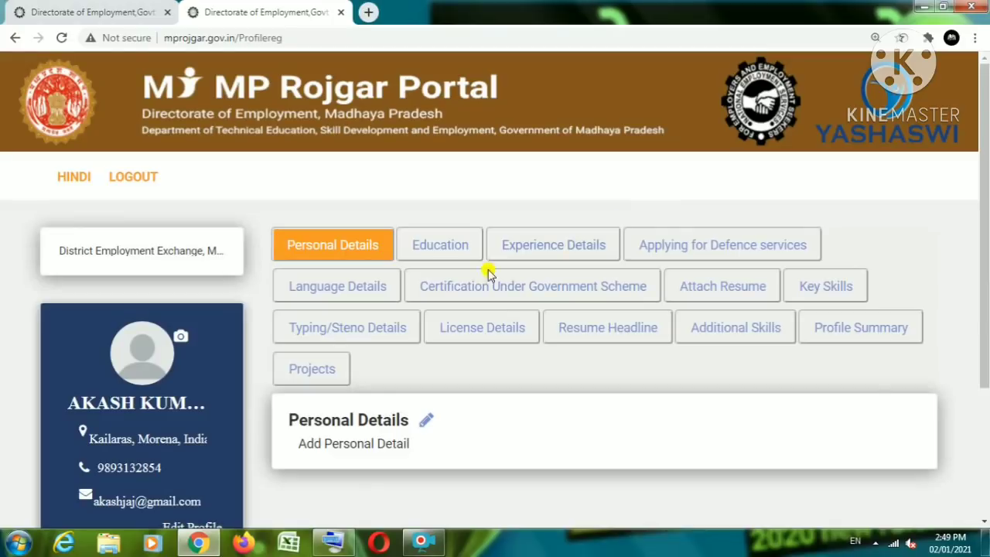
pyautogui.scroll(-2, 367, 283)
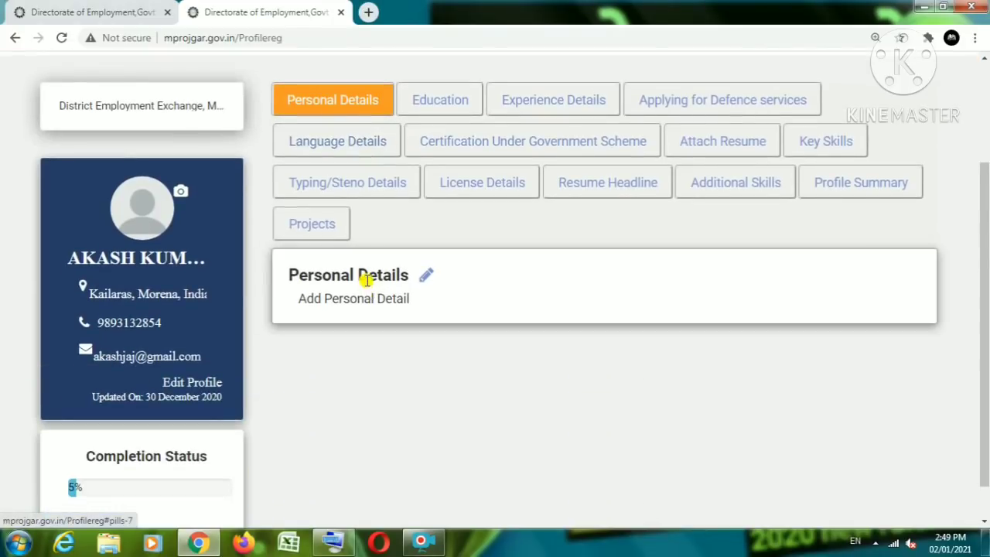
pyautogui.click(422, 284)
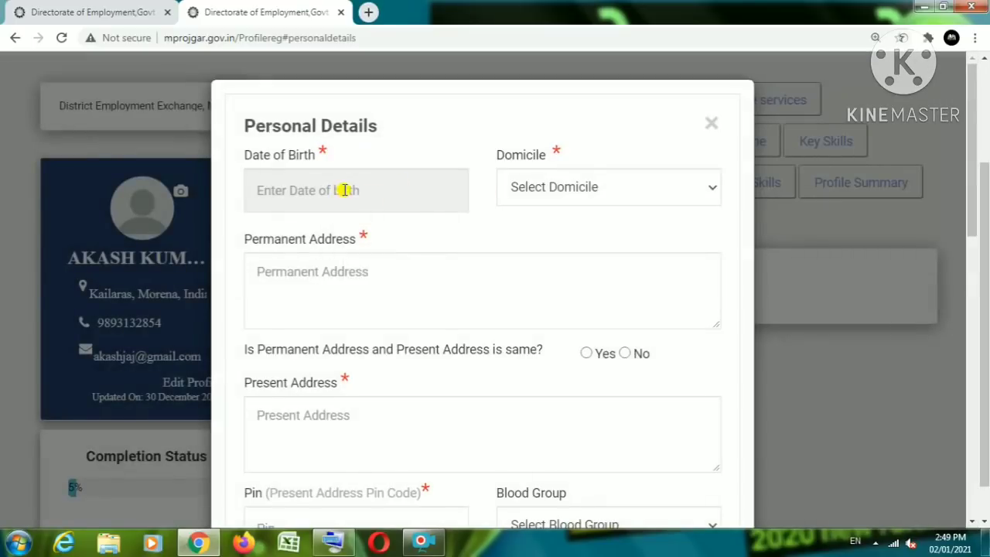
# Step: Open the Date of Birth picker and page back to the year 1997
pyautogui.click(341, 190)
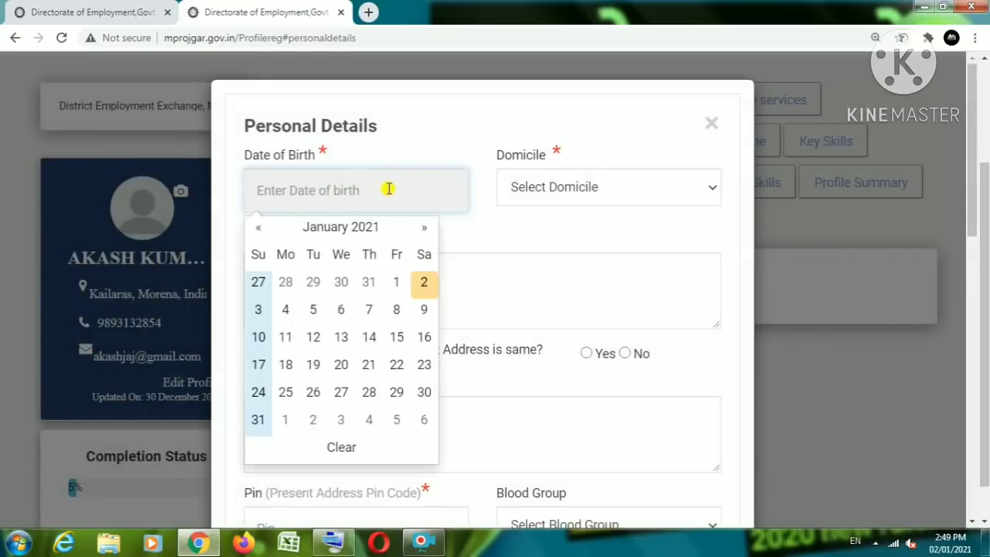
pyautogui.click(262, 228)
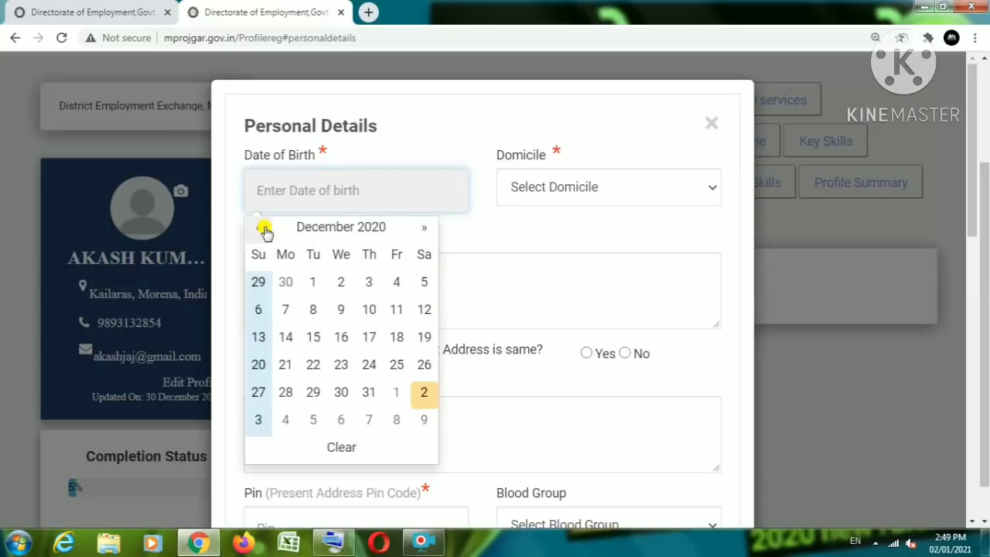
pyautogui.click(387, 228)
pyautogui.click(258, 230)
pyautogui.click(258, 230)
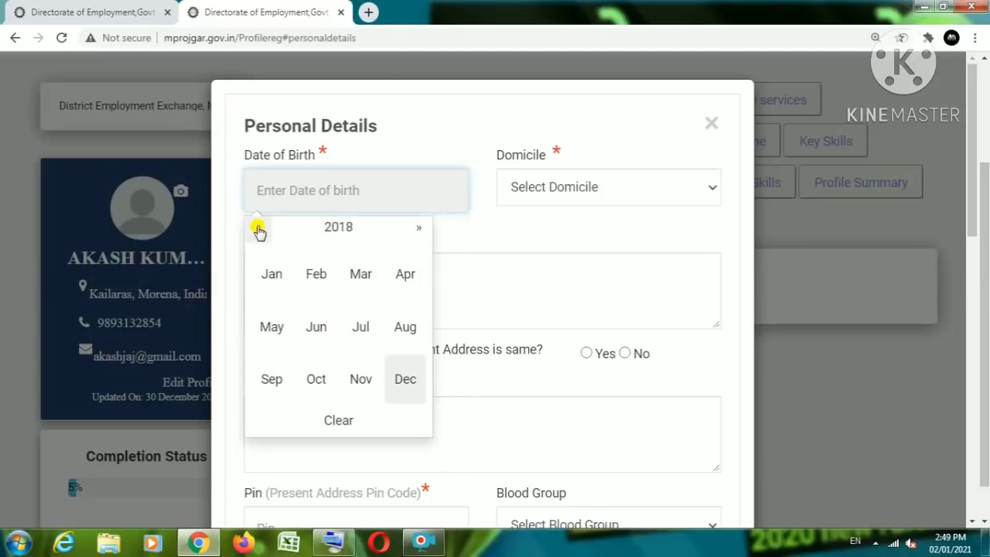
pyautogui.click(258, 230)
pyautogui.click(258, 229)
pyautogui.click(258, 229)
pyautogui.click(259, 230)
pyautogui.click(258, 230)
pyautogui.click(259, 230)
pyautogui.click(258, 230)
pyautogui.click(258, 230)
pyautogui.click(259, 230)
pyautogui.click(259, 230)
pyautogui.click(258, 229)
pyautogui.click(258, 230)
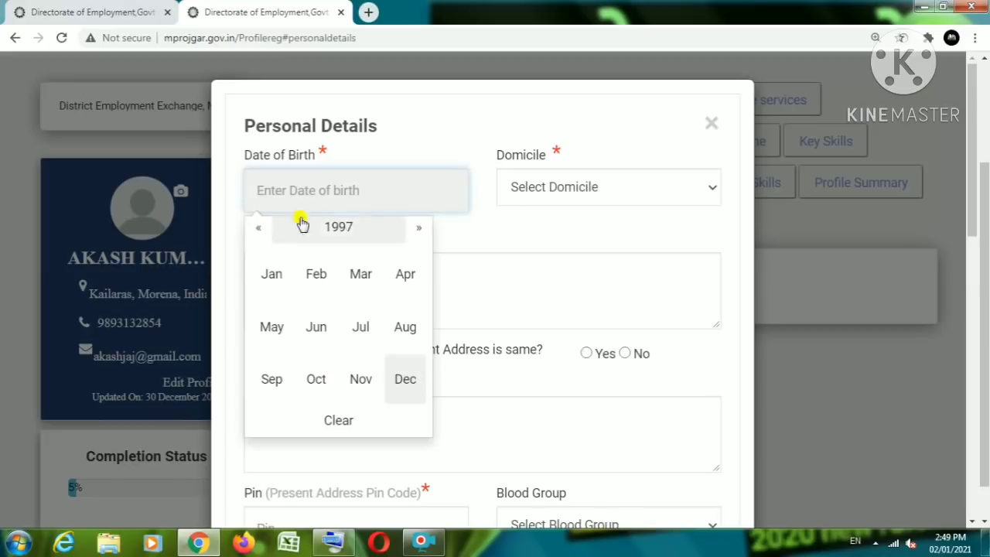
# Step: Pick January 1 for a 01/01/1997 birth date, then open and close Domicile
pyautogui.click(282, 278)
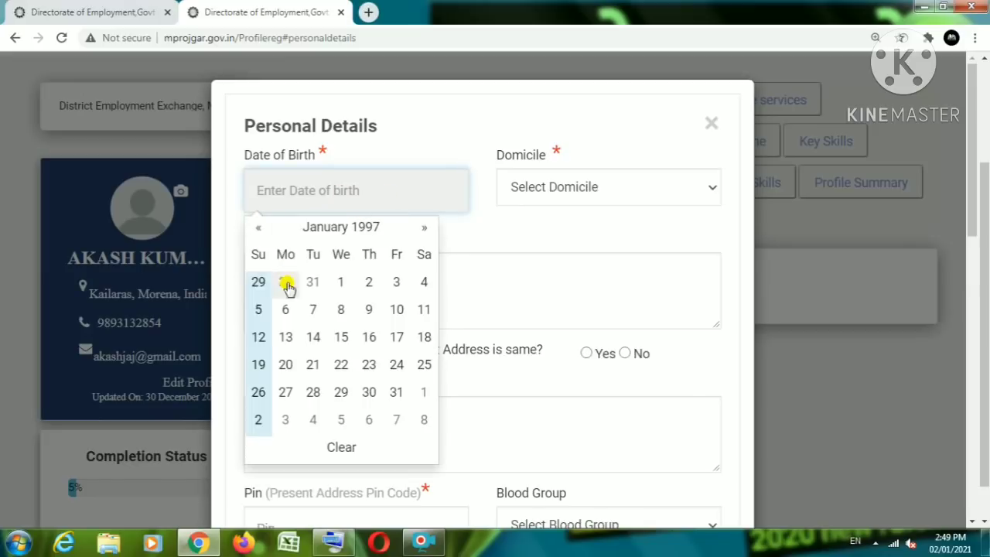
pyautogui.click(336, 285)
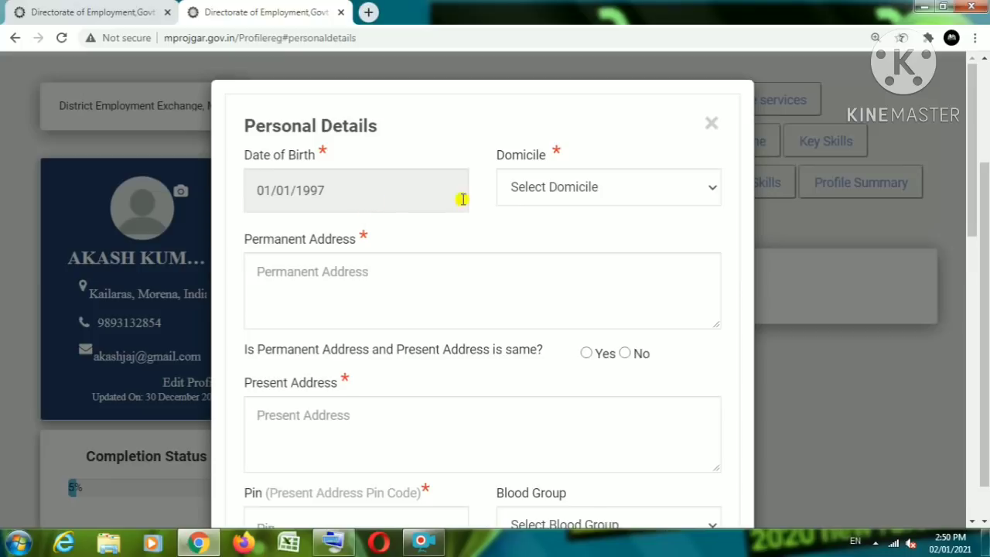
pyautogui.click(574, 193)
pyautogui.click(514, 139)
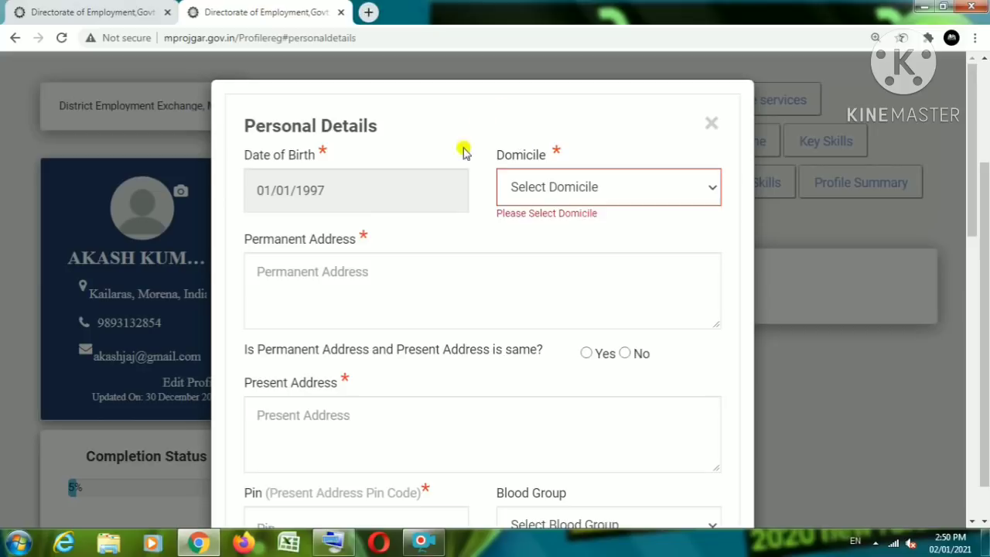
# Step: Try MP in the Domicile dropdown, then settle on Non MP
pyautogui.click(554, 193)
pyautogui.click(539, 231)
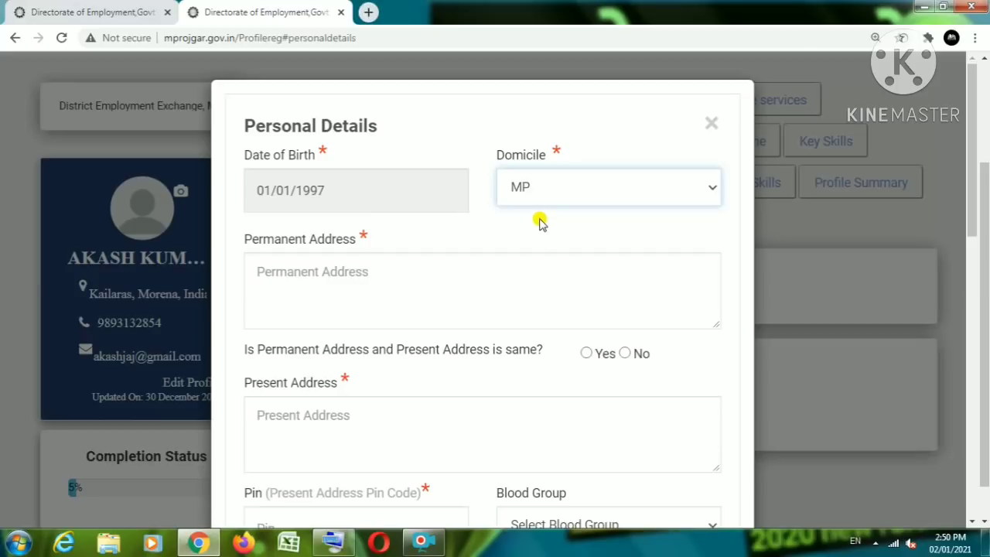
pyautogui.click(541, 192)
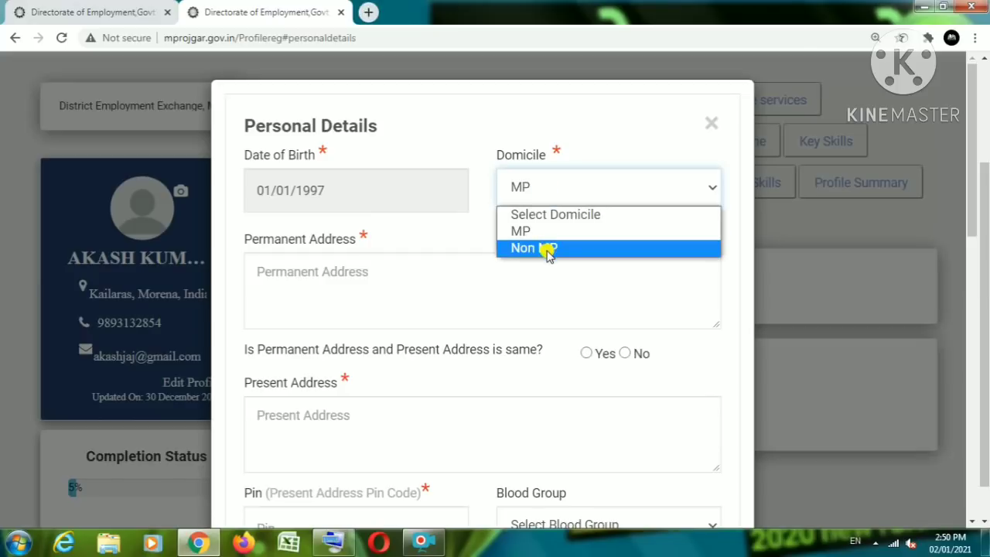
pyautogui.click(548, 247)
pyautogui.click(546, 188)
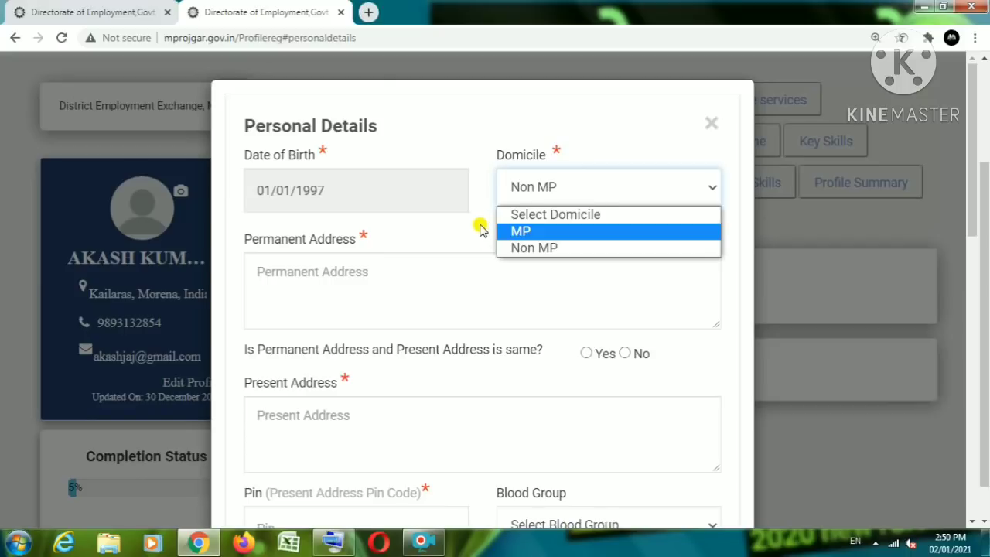
pyautogui.click(489, 226)
pyautogui.click(521, 187)
pyautogui.click(543, 248)
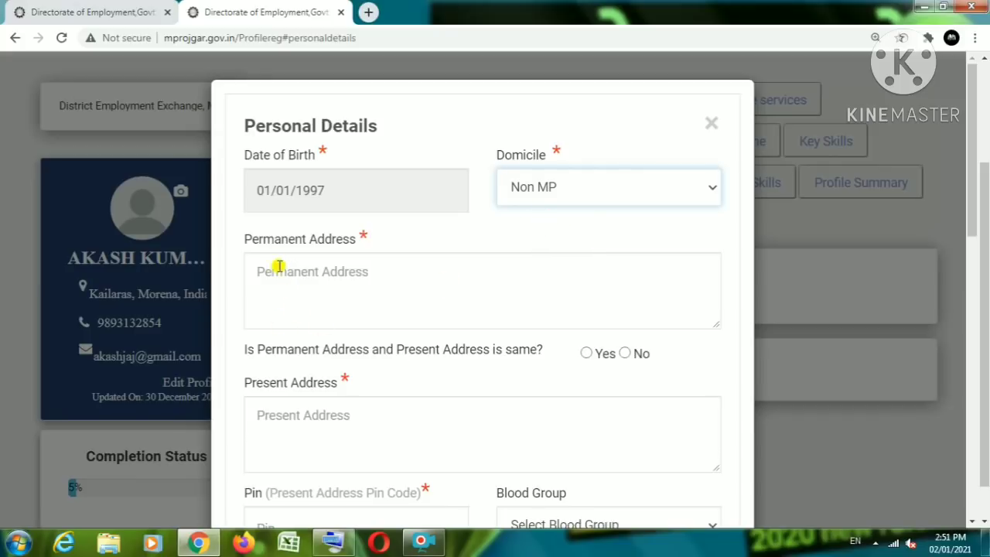
pyautogui.click(554, 190)
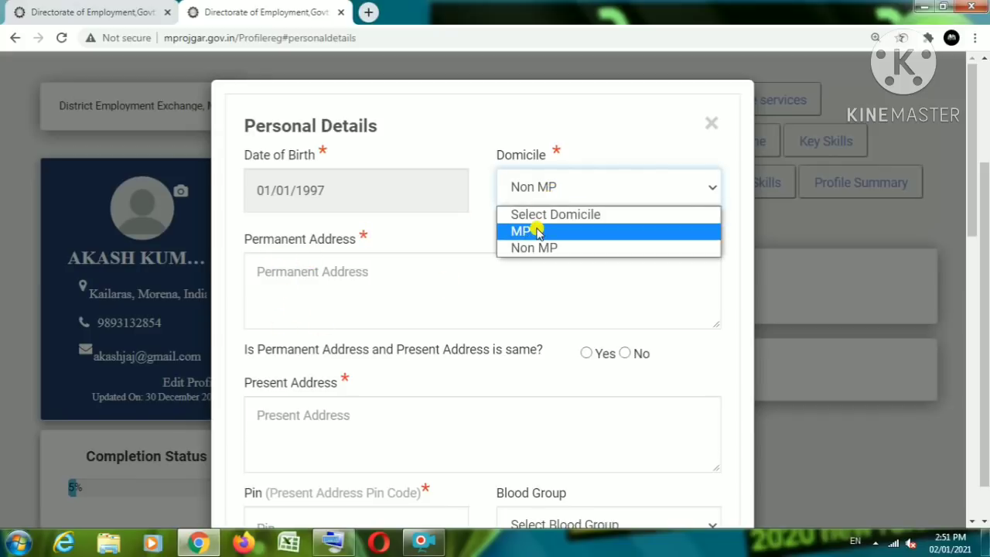
pyautogui.click(538, 232)
pyautogui.click(541, 192)
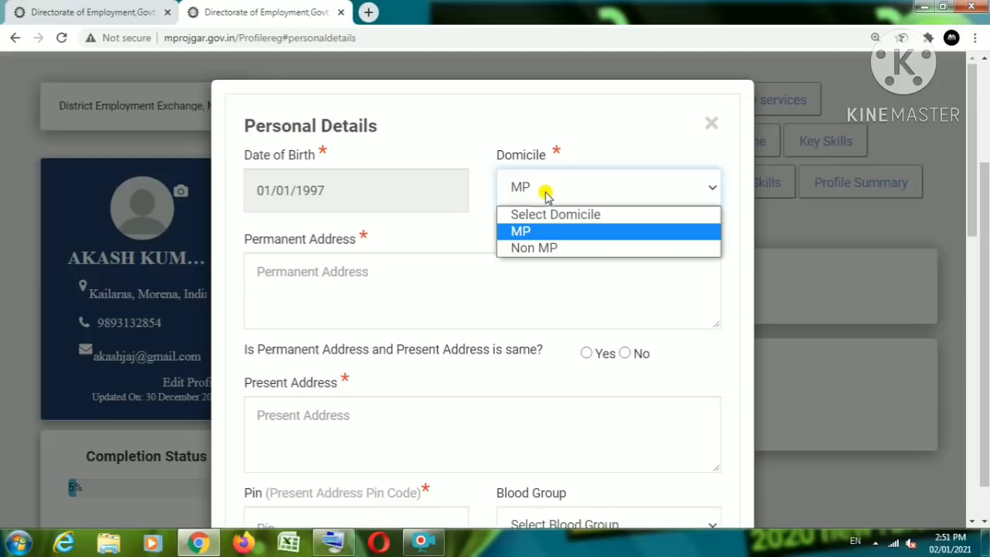
pyautogui.click(542, 249)
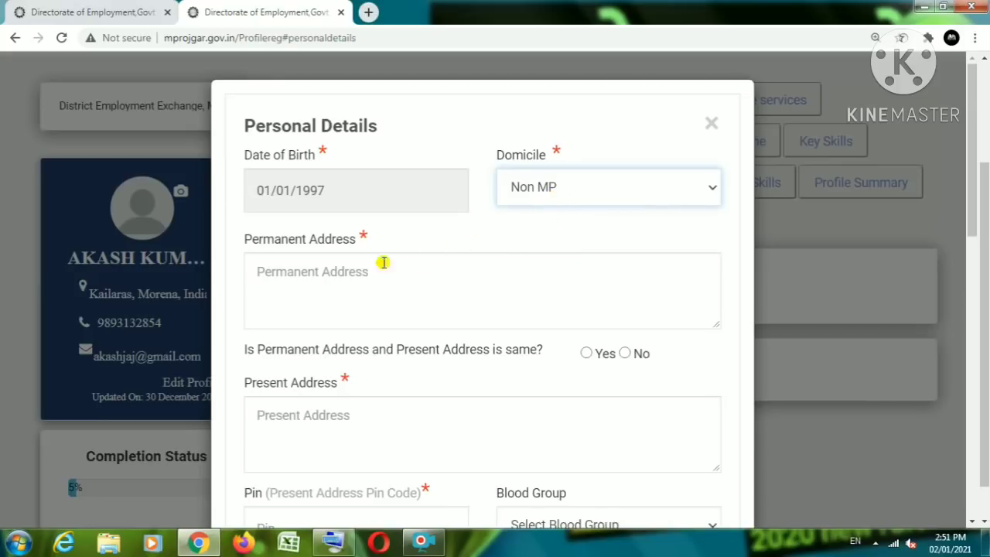
pyautogui.click(566, 193)
# Step: Click into the empty Permanent Address and leave it, raising its required-field warning
pyautogui.click(472, 254)
pyautogui.scroll(-1, 472, 253)
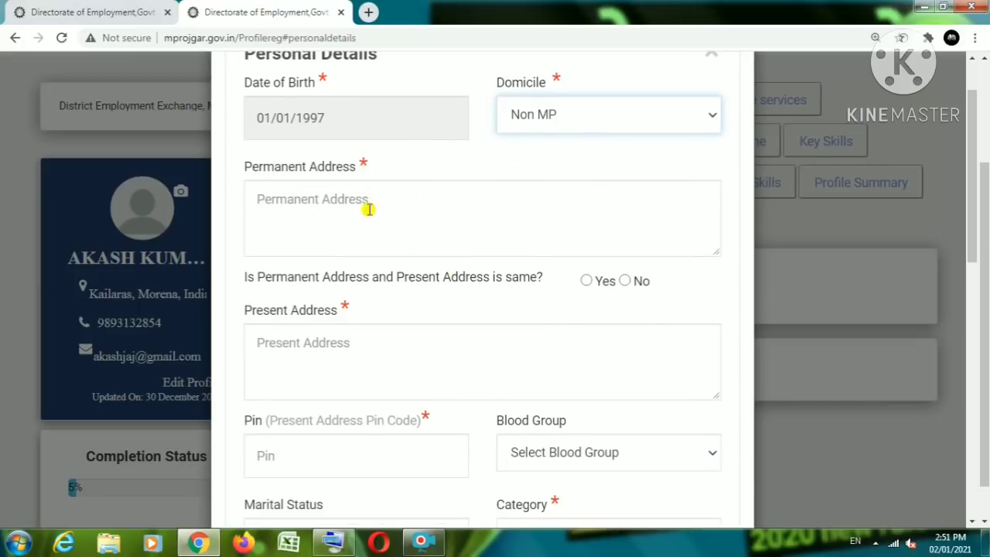
pyautogui.click(346, 215)
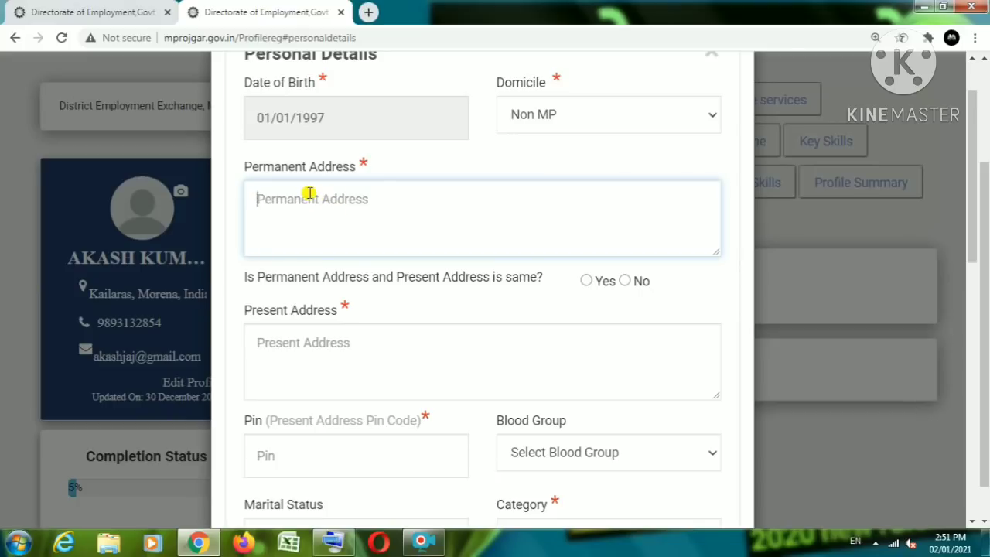
pyautogui.scroll(-1, 359, 242)
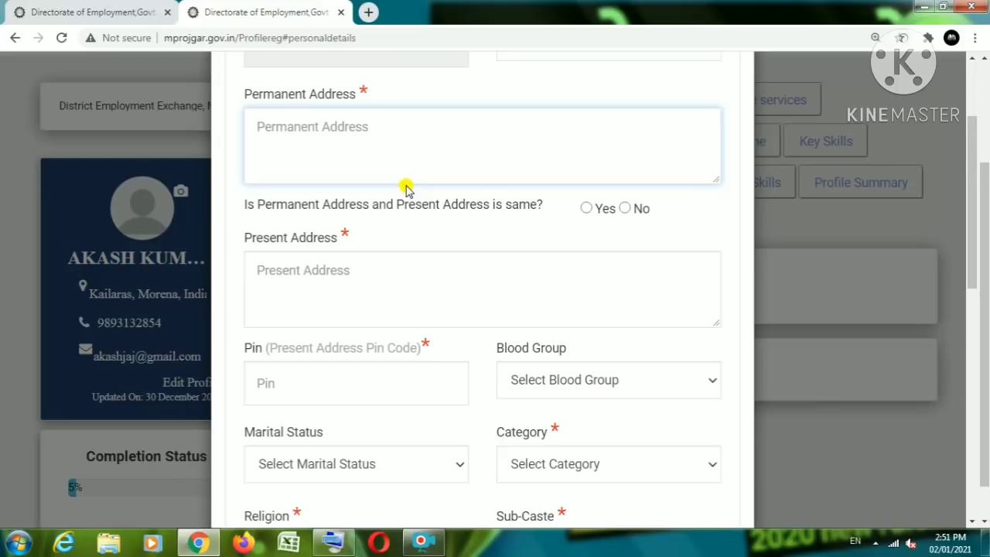
# Step: Toggle the 'Is Permanent Address and Present Address is same?' radios, ending on Yes
pyautogui.click(572, 207)
pyautogui.click(586, 220)
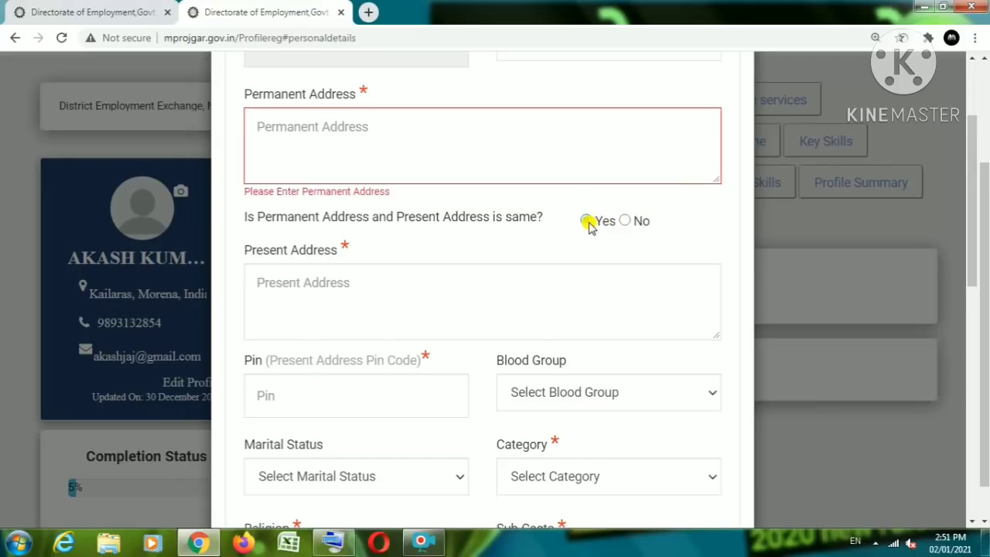
pyautogui.click(625, 221)
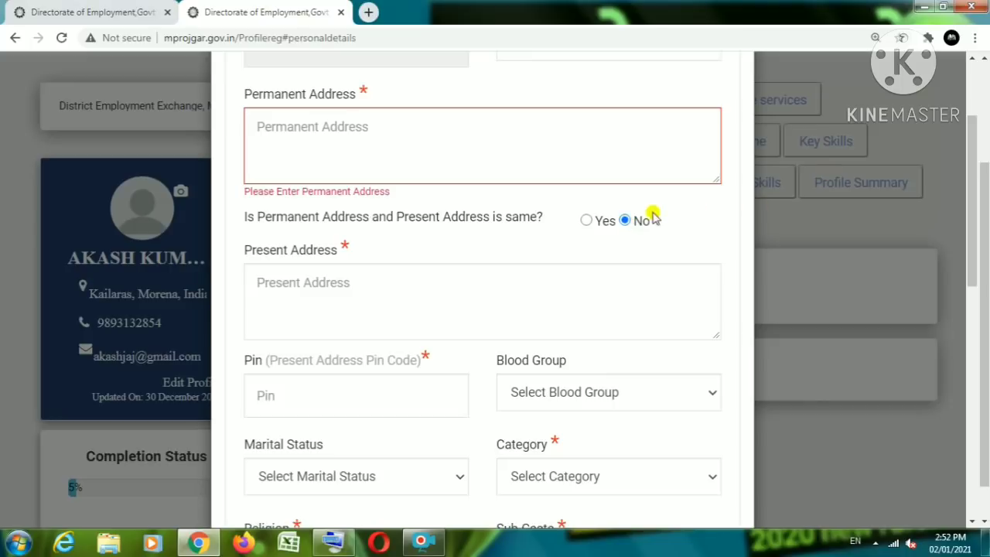
pyautogui.scroll(-2, 535, 188)
pyautogui.scroll(1, 402, 154)
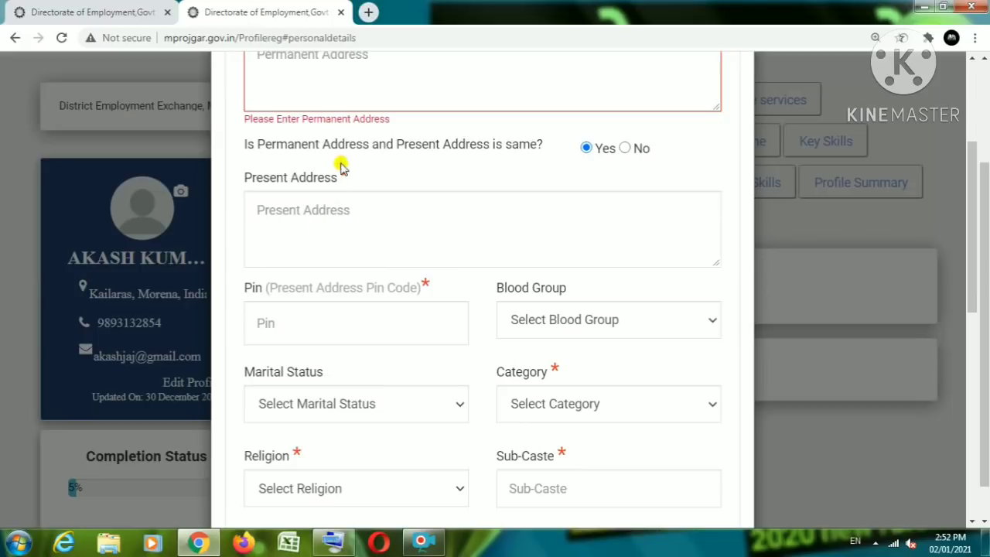
# Step: Type 'vcbvcbbfbfdbhf' as the Permanent Address and toggle the same-address radios No and Yes
pyautogui.scroll(2, 379, 214)
pyautogui.click(325, 213)
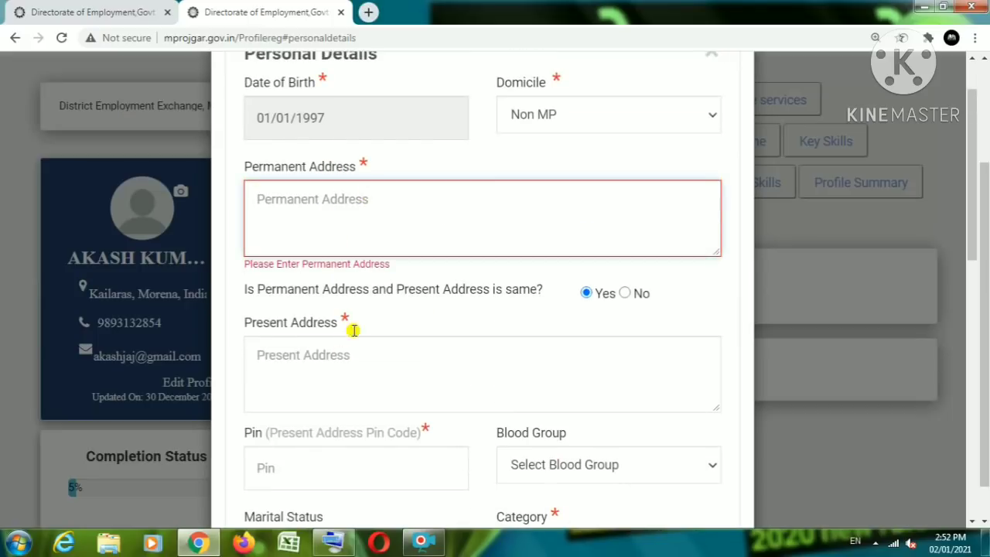
pyautogui.write('vcbvcbbfbfdbhf')
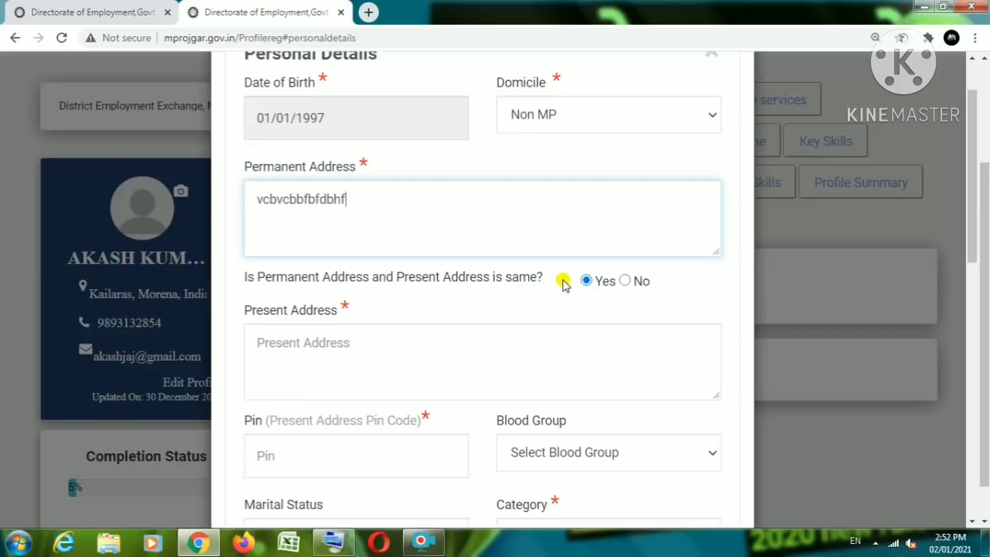
pyautogui.click(615, 280)
pyautogui.click(625, 280)
pyautogui.click(586, 280)
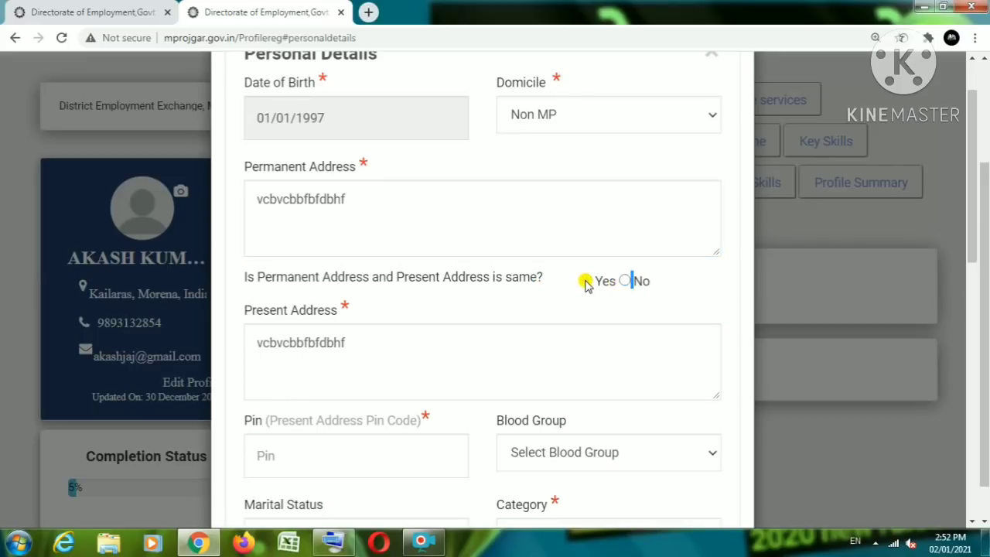
pyautogui.click(625, 280)
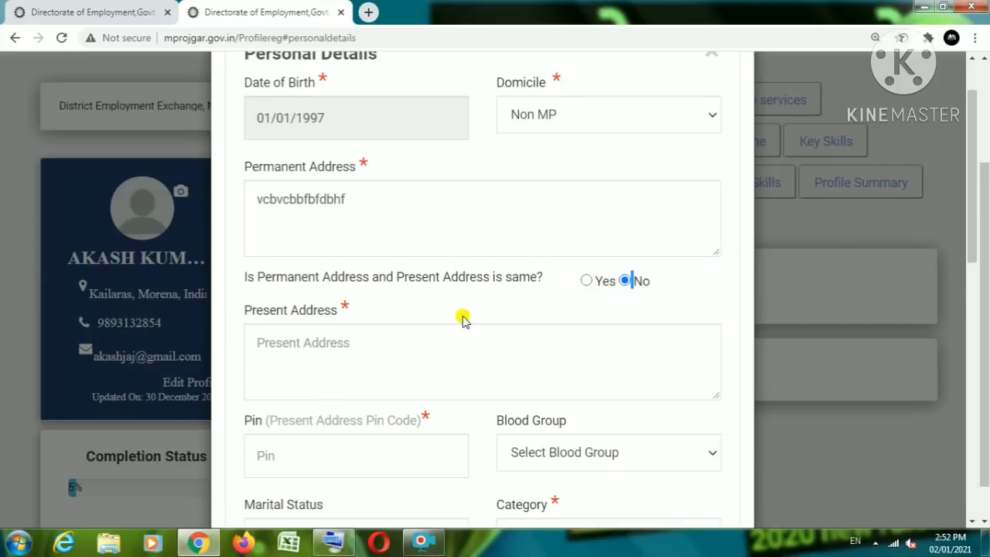
# Step: Append 'gcfgb' to the Permanent Address and mark the addresses the same, copying it to Present Address
pyautogui.click(401, 210)
pyautogui.write('gcfgb')
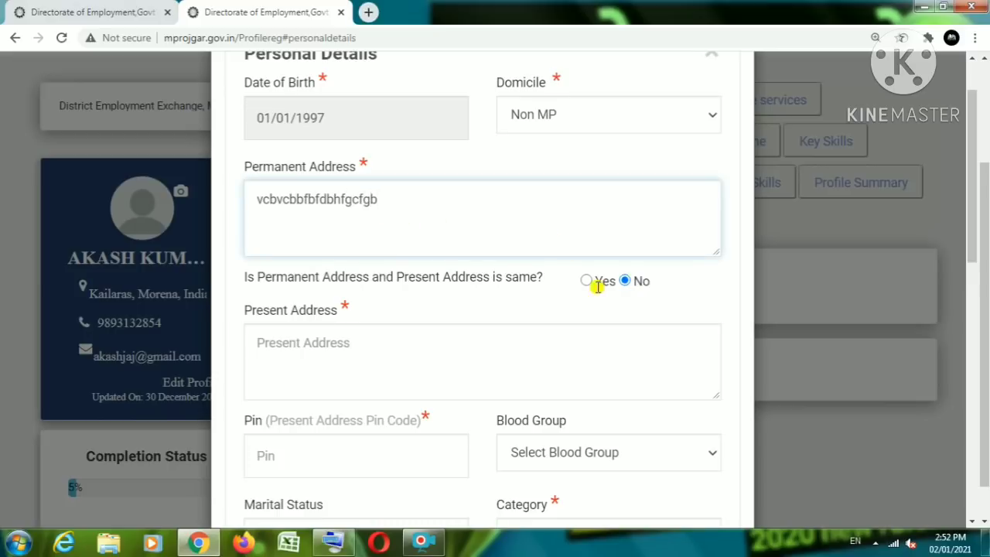
pyautogui.click(586, 280)
pyautogui.scroll(-2, 488, 338)
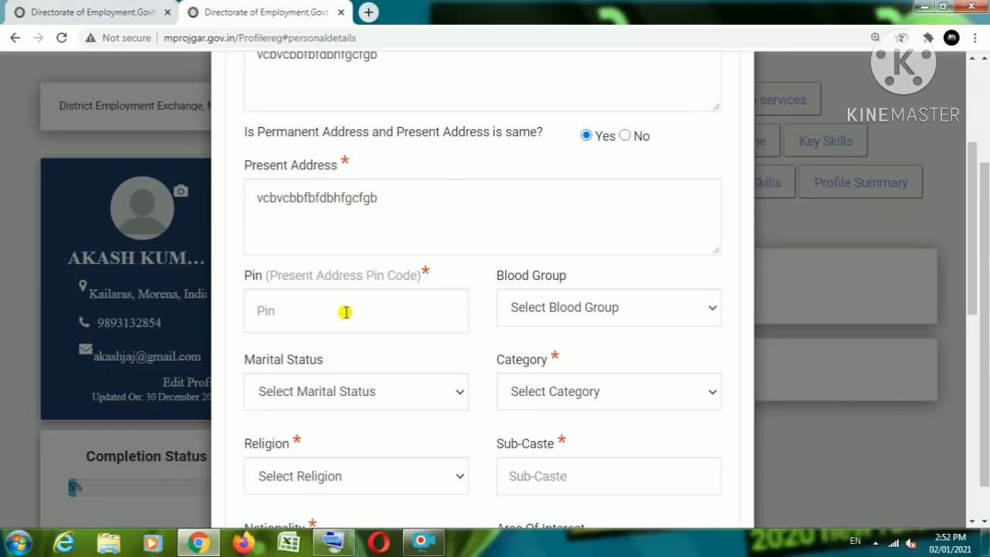
pyautogui.scroll(-1, 379, 259)
pyautogui.scroll(2, 400, 232)
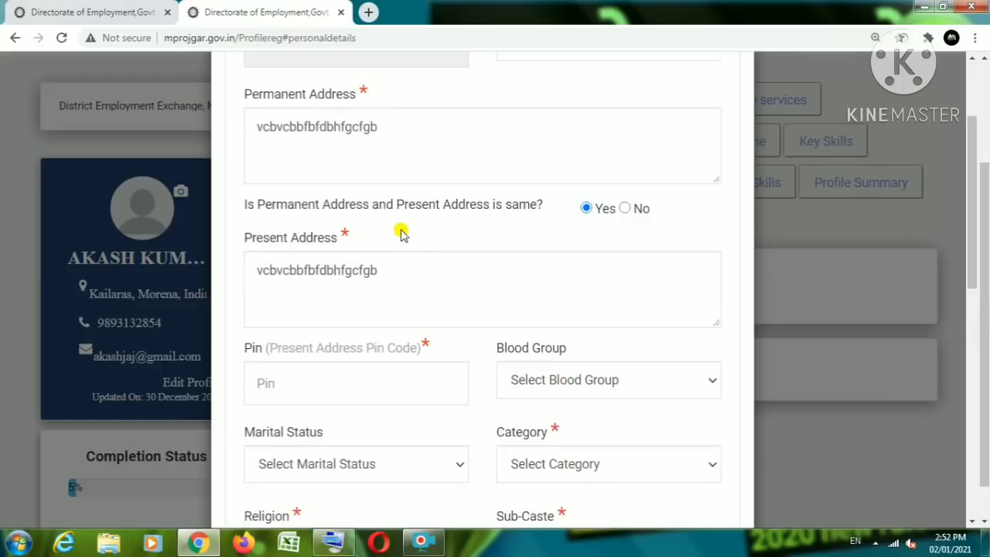
pyautogui.scroll(2, 410, 236)
pyautogui.scroll(-2, 409, 263)
pyautogui.scroll(-2, 352, 332)
pyautogui.scroll(-2, 360, 317)
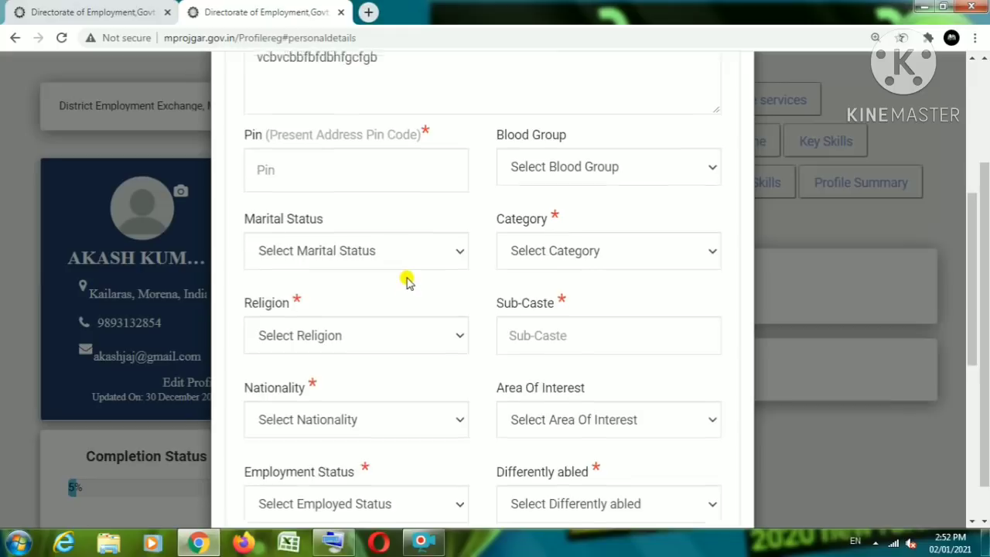
pyautogui.scroll(4, 407, 277)
pyautogui.scroll(1, 408, 277)
pyautogui.scroll(-3, 408, 277)
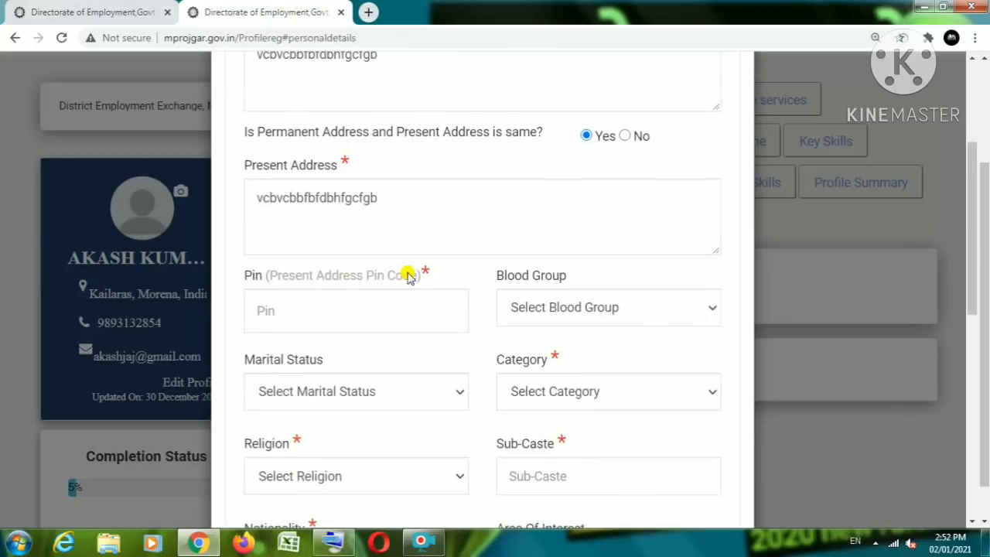
pyautogui.scroll(3, 408, 277)
pyautogui.scroll(-3, 409, 277)
pyautogui.scroll(2, 471, 181)
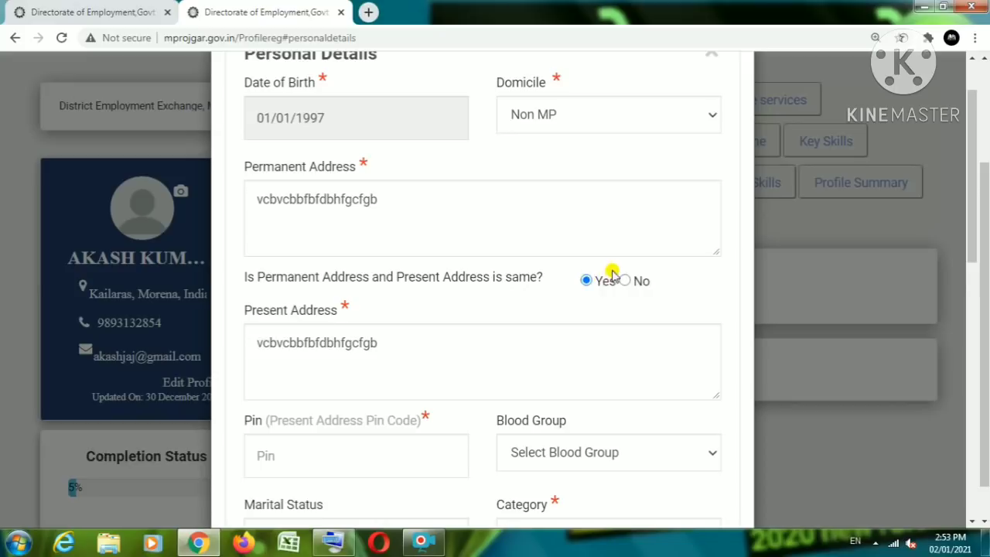
# Step: Mark the addresses as different, clearing Present Address, and click into the empty Present Address
pyautogui.click(405, 207)
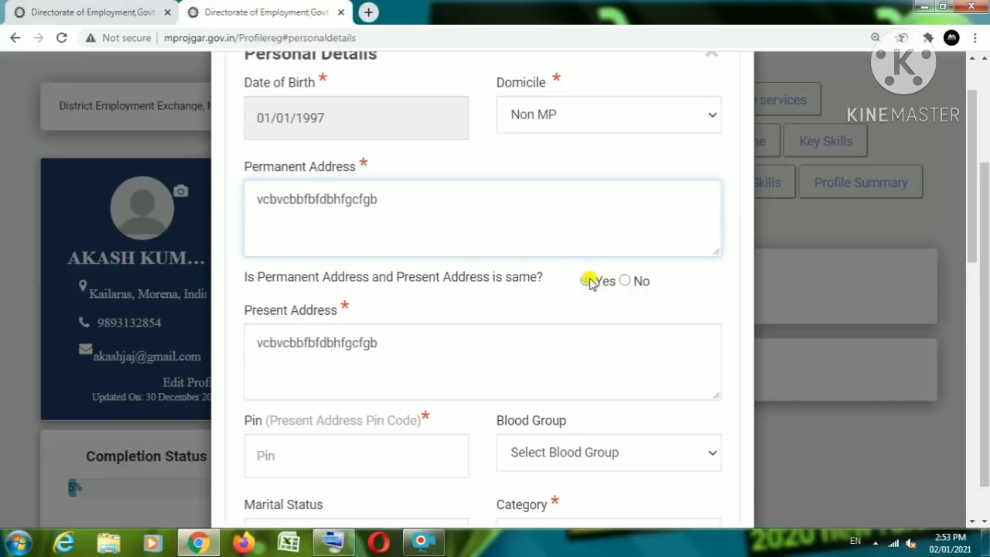
pyautogui.moveTo(380, 345); pyautogui.dragTo(255, 347)
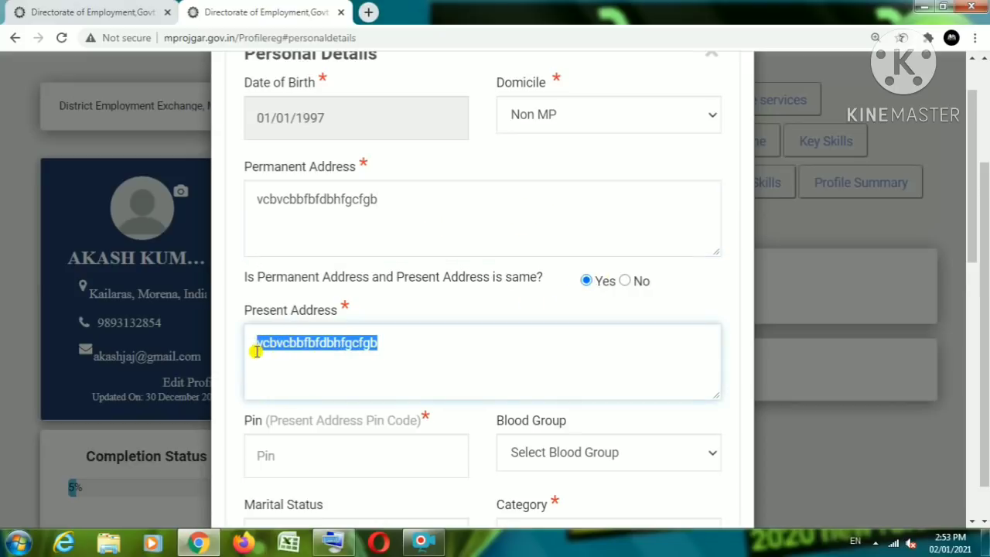
pyautogui.click(443, 222)
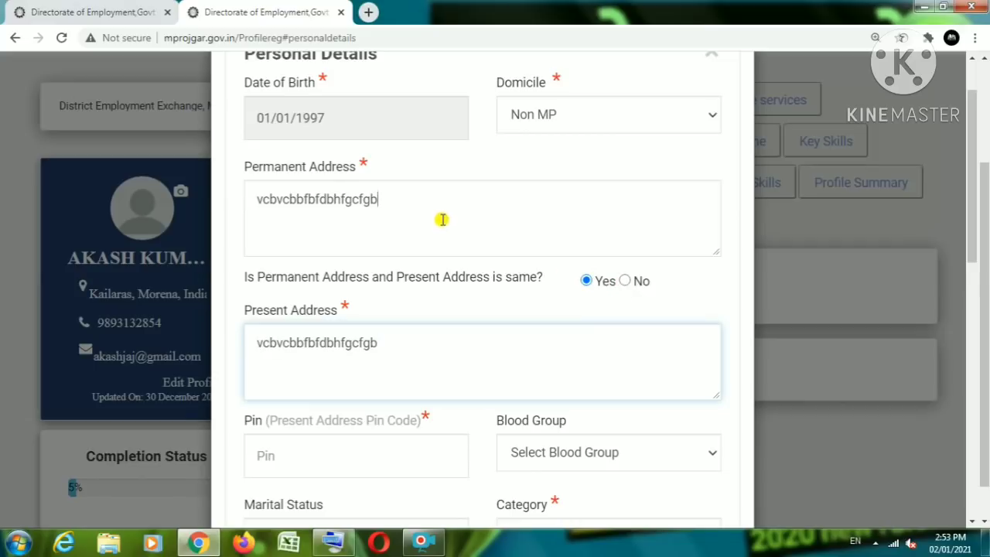
pyautogui.moveTo(413, 203); pyautogui.dragTo(263, 199)
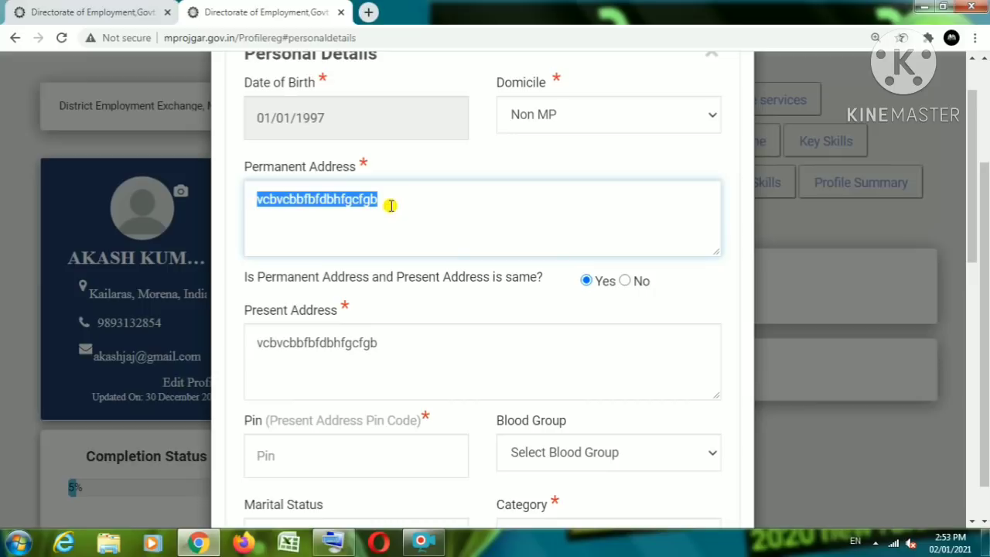
pyautogui.click(625, 281)
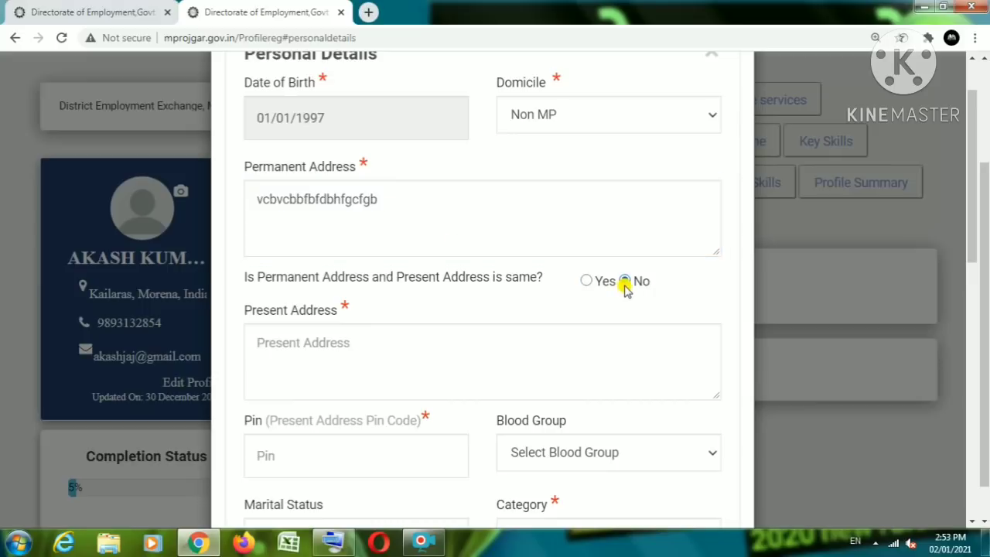
pyautogui.click(341, 349)
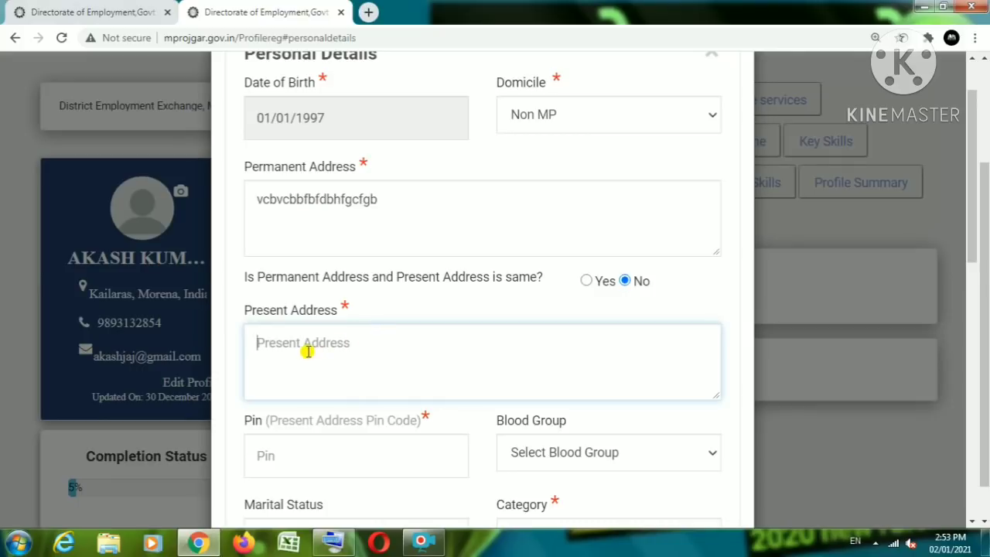
# Step: Recheck the Permanent Address text, then move to the empty Pin field
pyautogui.scroll(-2, 362, 344)
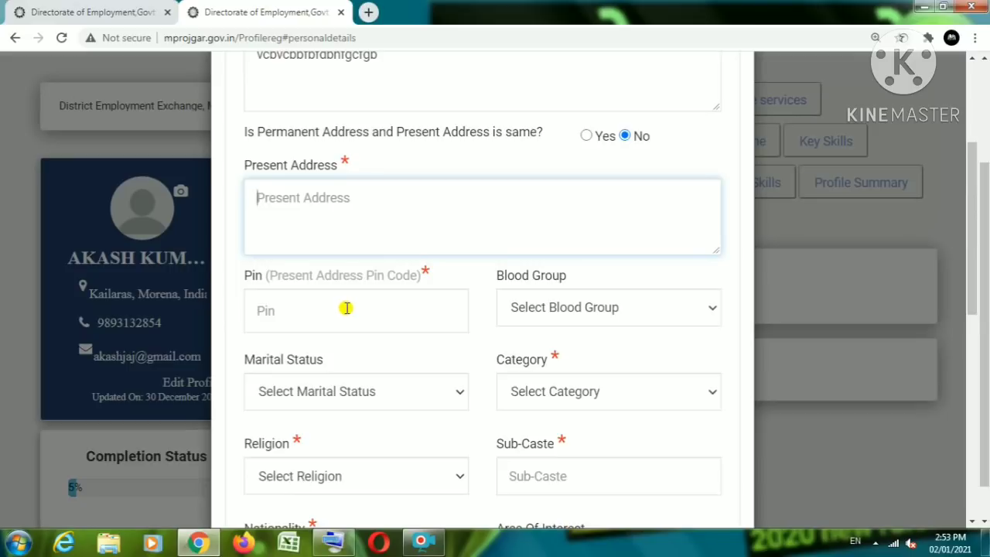
pyautogui.scroll(2, 332, 172)
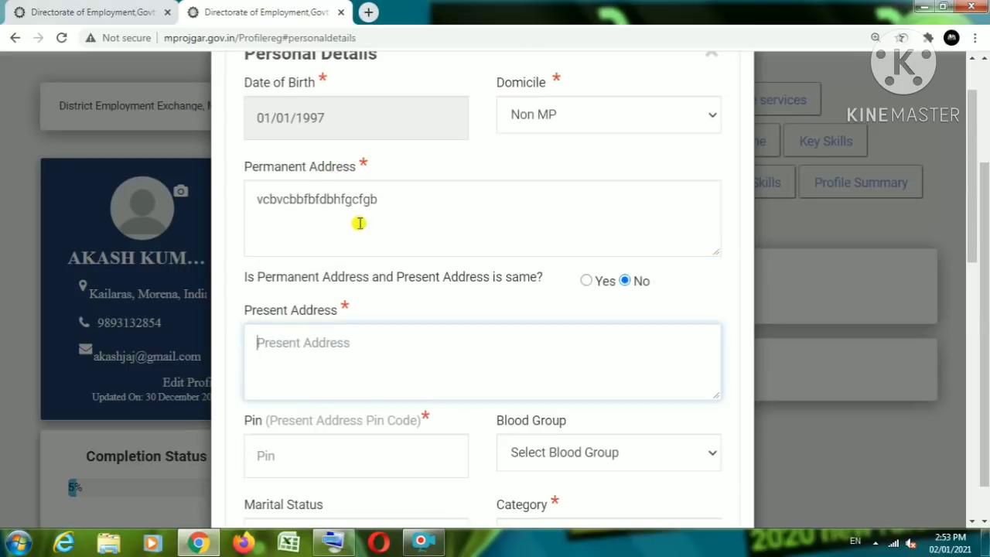
pyautogui.moveTo(308, 205); pyautogui.dragTo(266, 210)
pyautogui.doubleClick(415, 206)
pyautogui.click(420, 205)
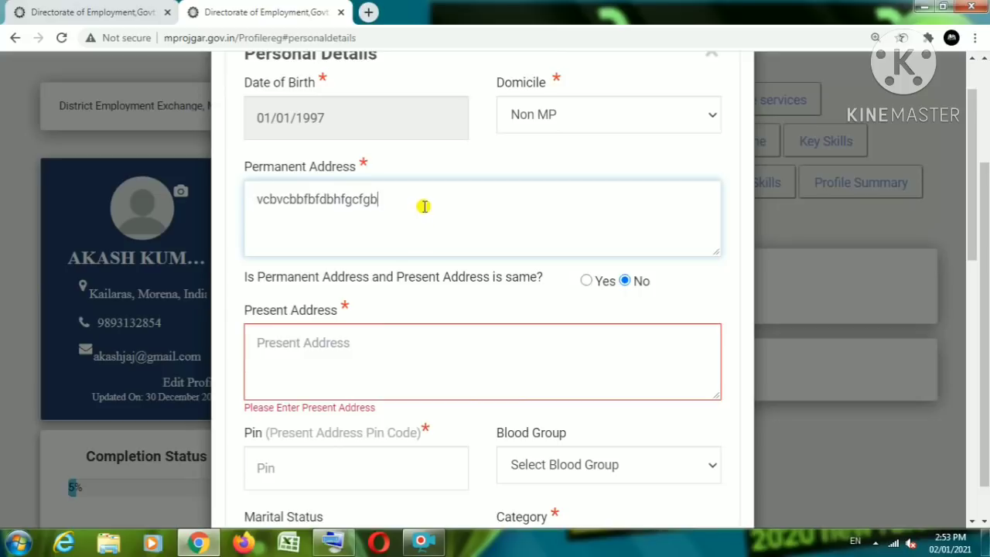
pyautogui.scroll(-2, 409, 232)
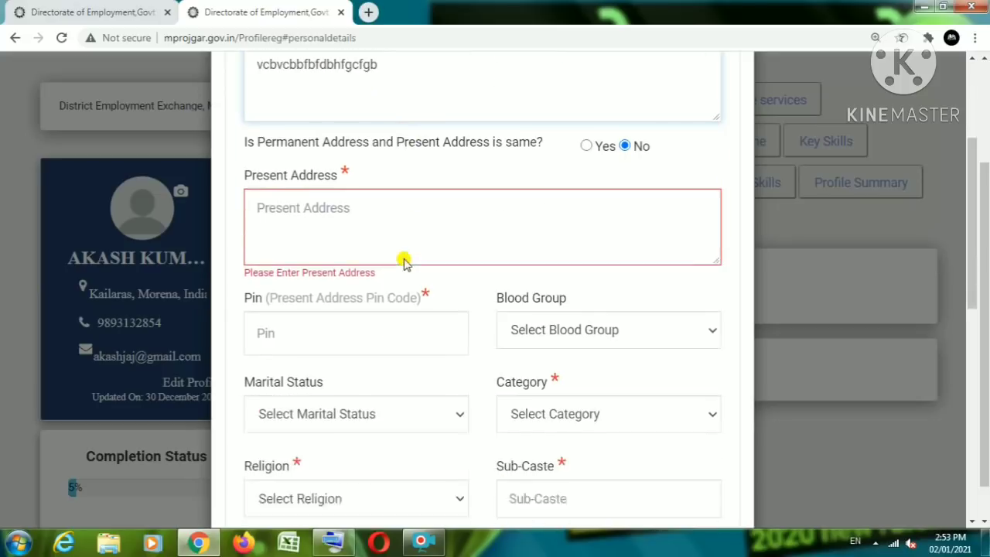
pyautogui.click(323, 329)
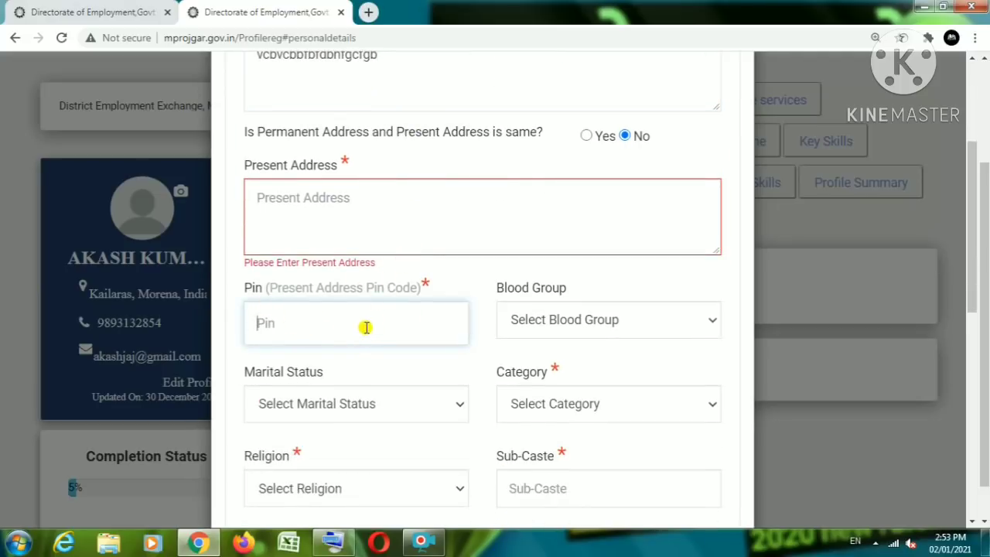
pyautogui.scroll(-1, 367, 321)
# Step: Set marital status to Married, blood group to A- and pin to 656546
pyautogui.click(532, 246)
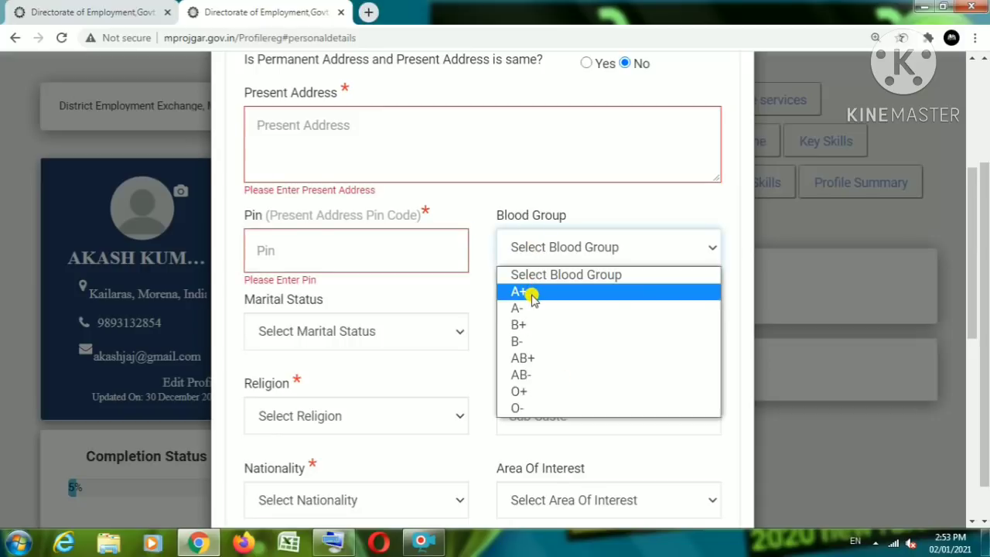
pyautogui.click(482, 236)
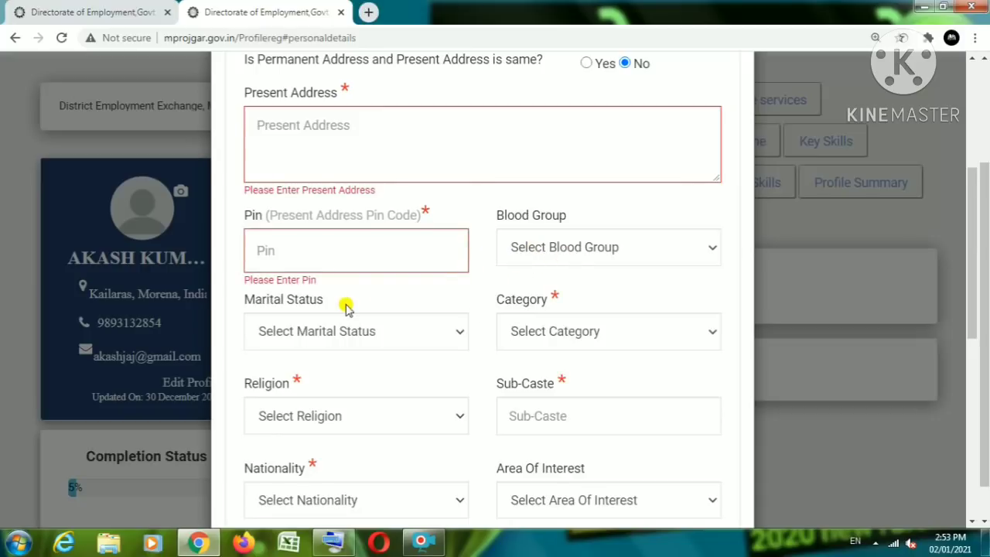
pyautogui.click(322, 331)
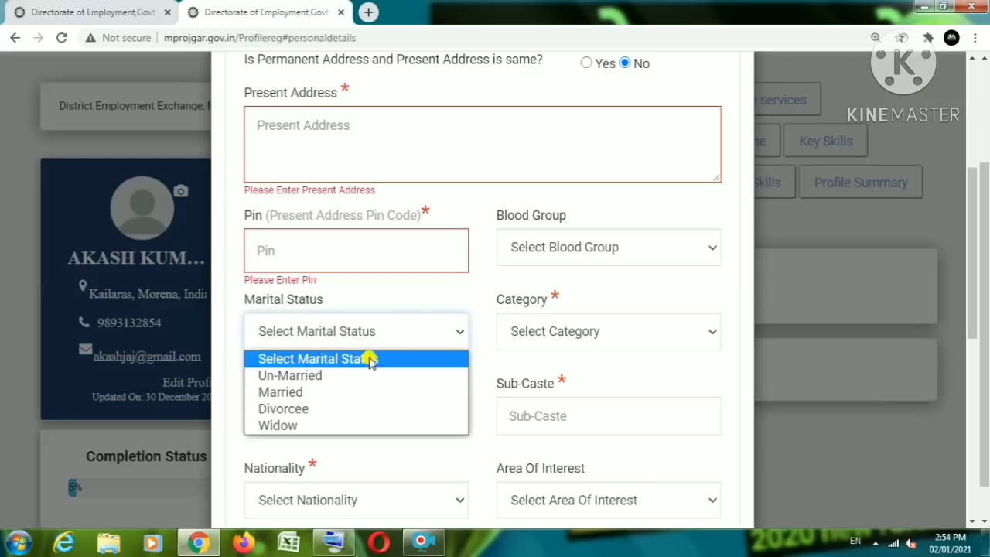
pyautogui.click(286, 392)
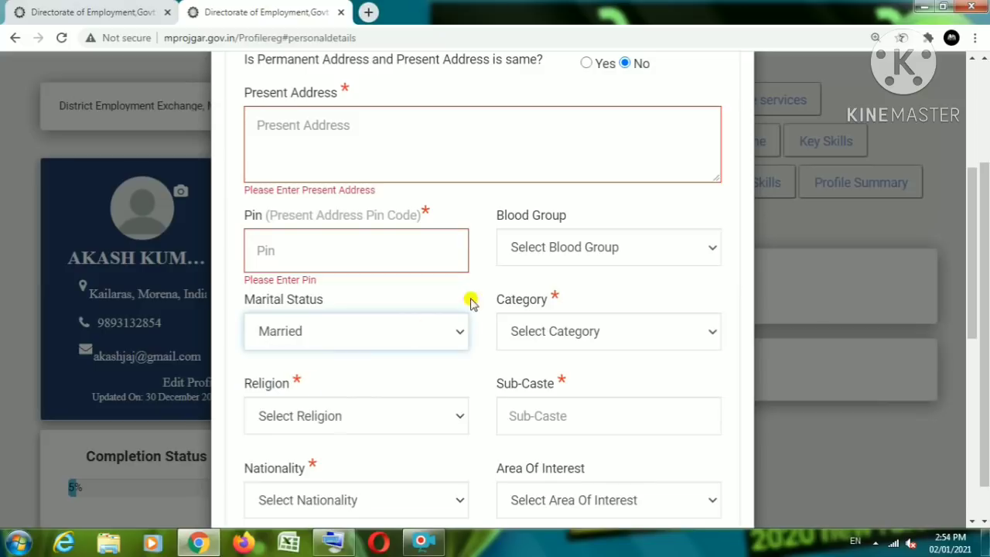
pyautogui.click(526, 247)
pyautogui.click(524, 307)
pyautogui.click(332, 245)
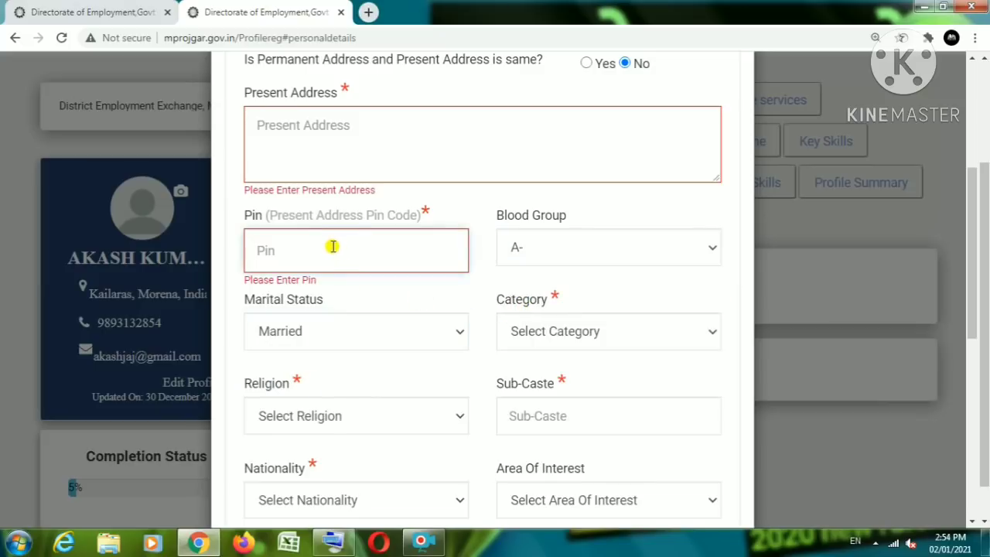
pyautogui.write('656546')
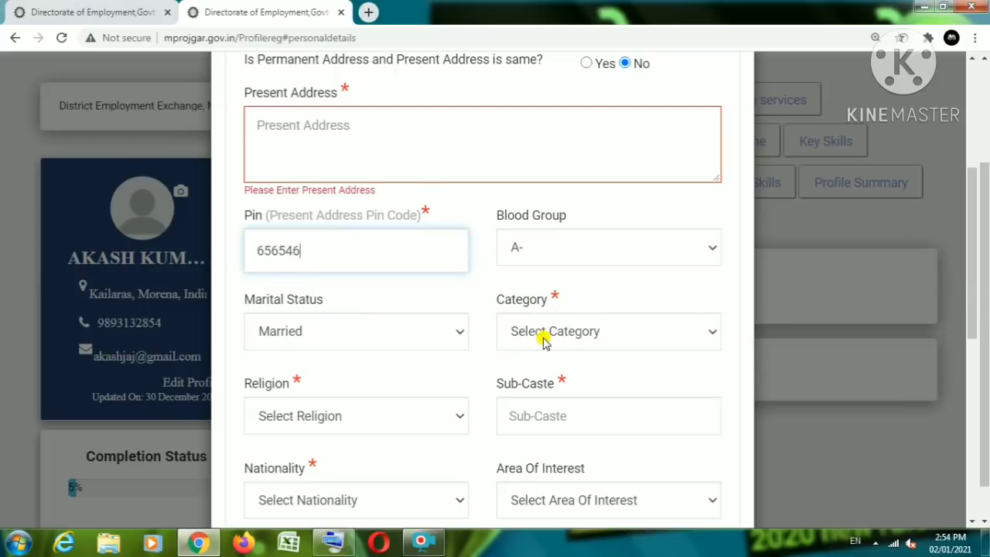
# Step: Set category to UR, religion to Hindu and sub-caste to 'jain'
pyautogui.scroll(-2, 362, 325)
pyautogui.click(542, 186)
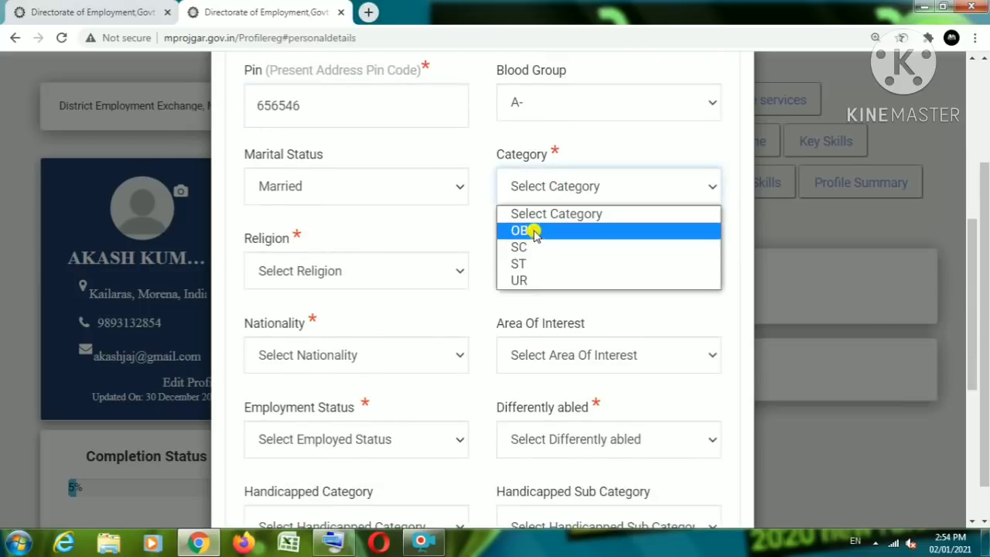
pyautogui.click(529, 280)
pyautogui.click(383, 278)
pyautogui.click(287, 314)
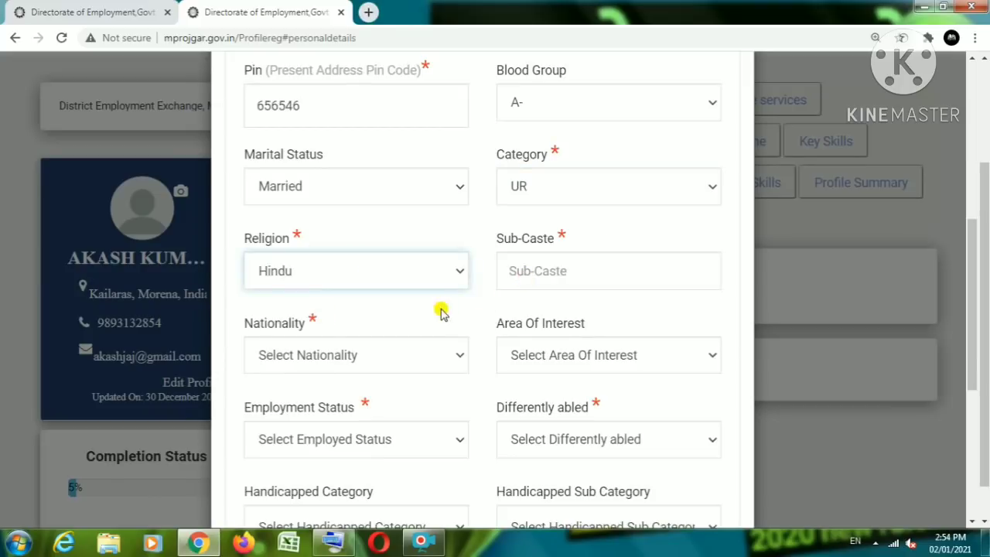
pyautogui.click(561, 274)
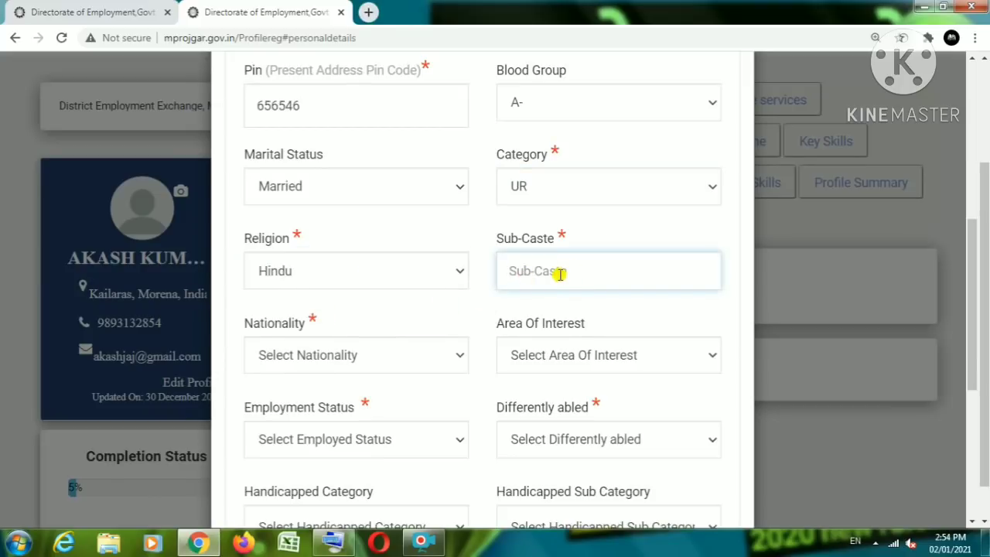
pyautogui.write('jin')
pyautogui.write('jain')
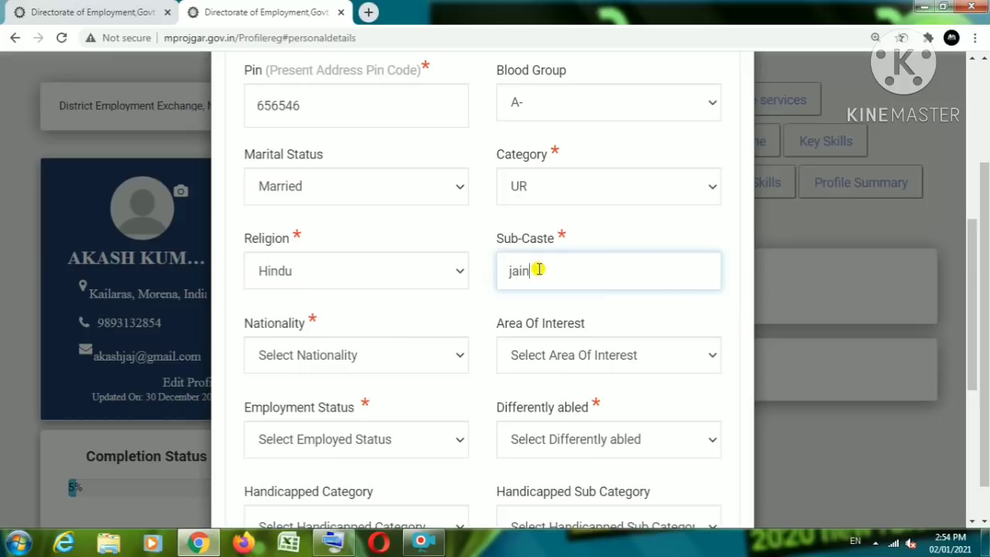
# Step: Set Nationality to Indian, Area Of Interest to job and Employment Status to Un-Employed
pyautogui.click(310, 354)
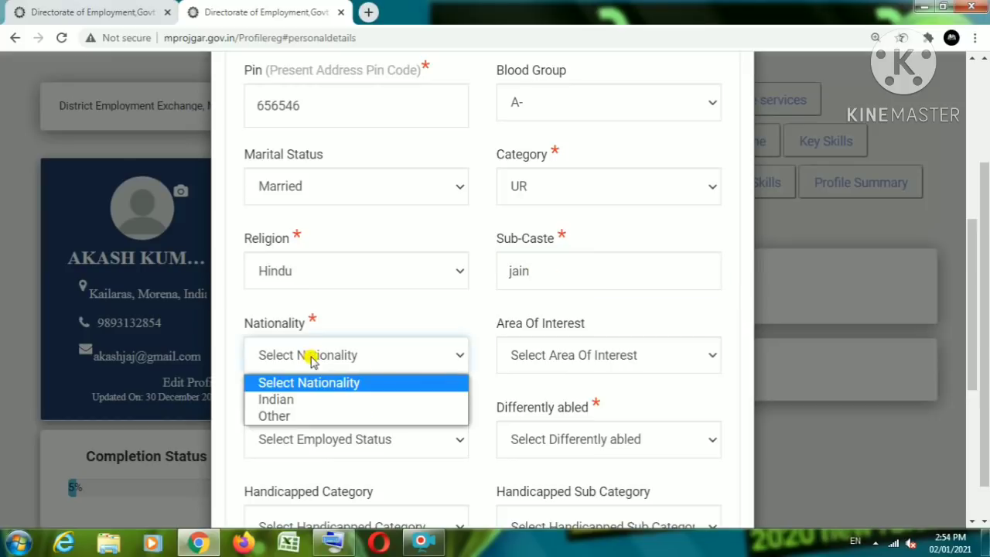
pyautogui.click(321, 400)
pyautogui.click(596, 354)
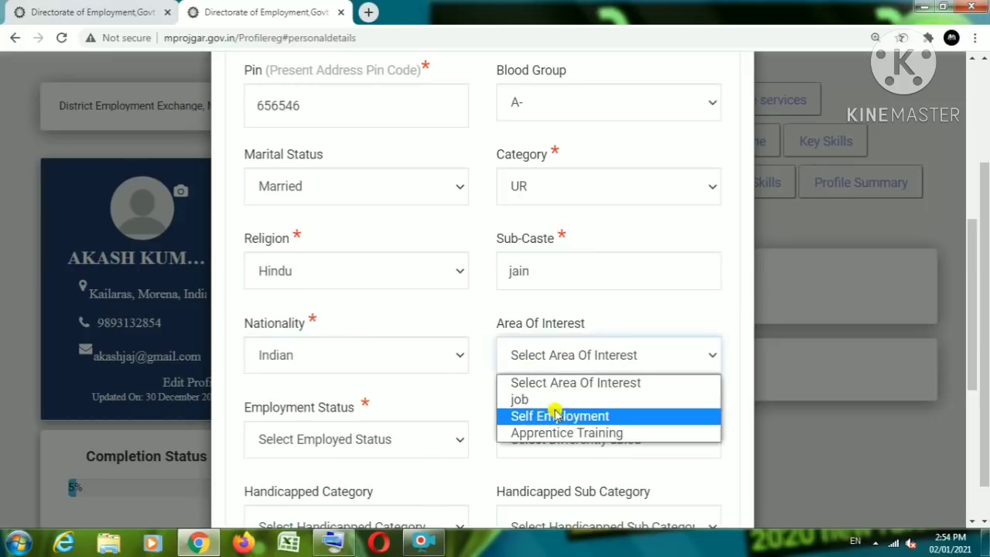
pyautogui.click(526, 399)
pyautogui.click(326, 424)
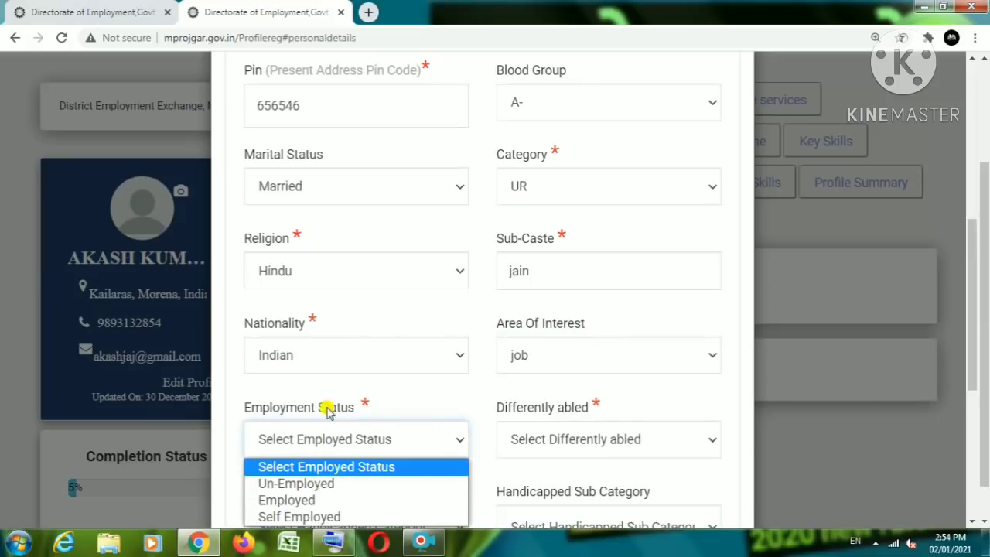
pyautogui.scroll(-1, 325, 405)
pyautogui.click(335, 375)
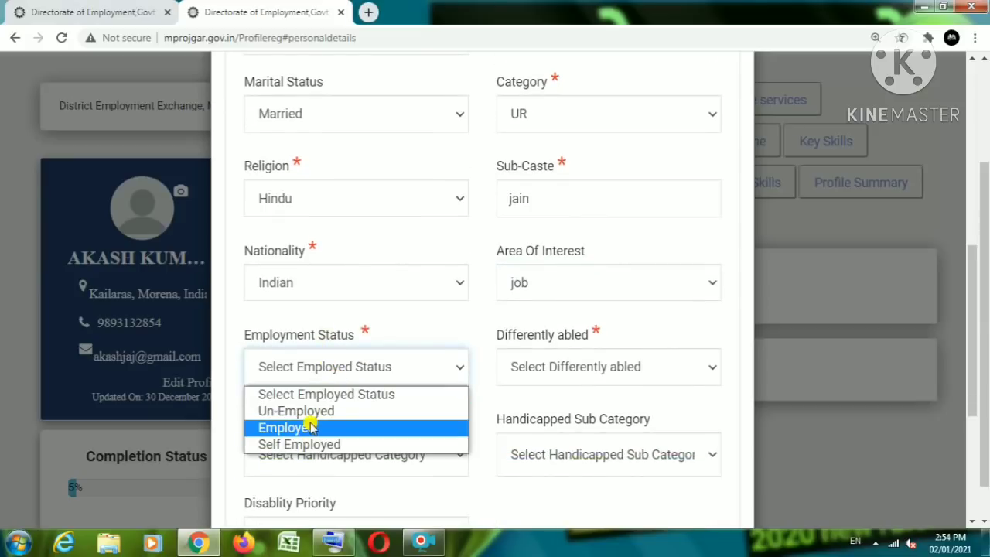
pyautogui.click(307, 428)
pyautogui.click(354, 379)
pyautogui.click(316, 411)
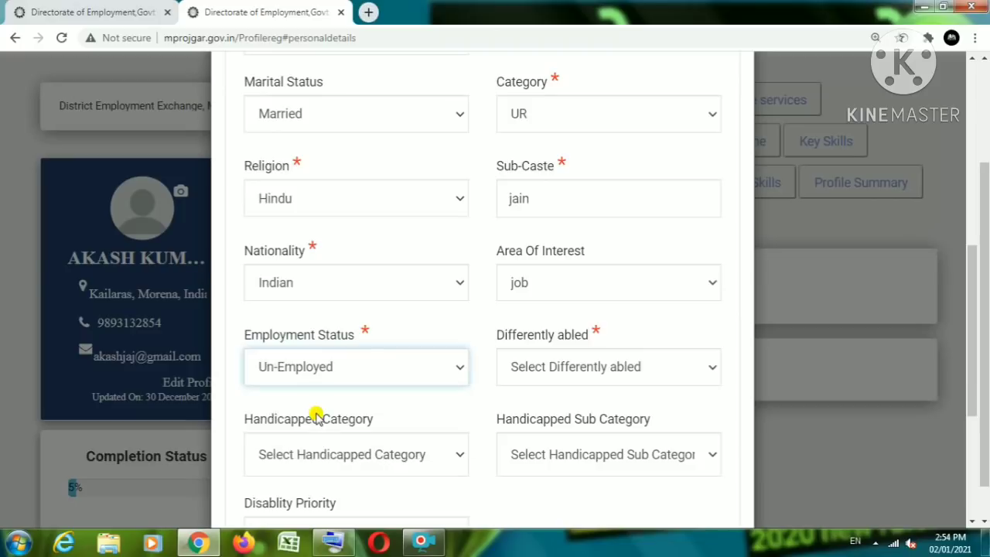
pyautogui.click(328, 379)
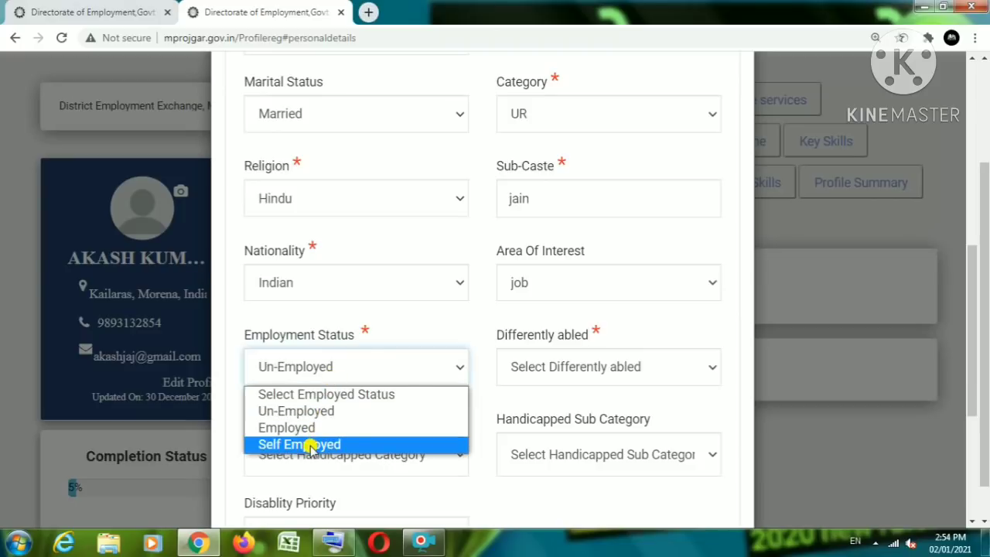
pyautogui.click(480, 360)
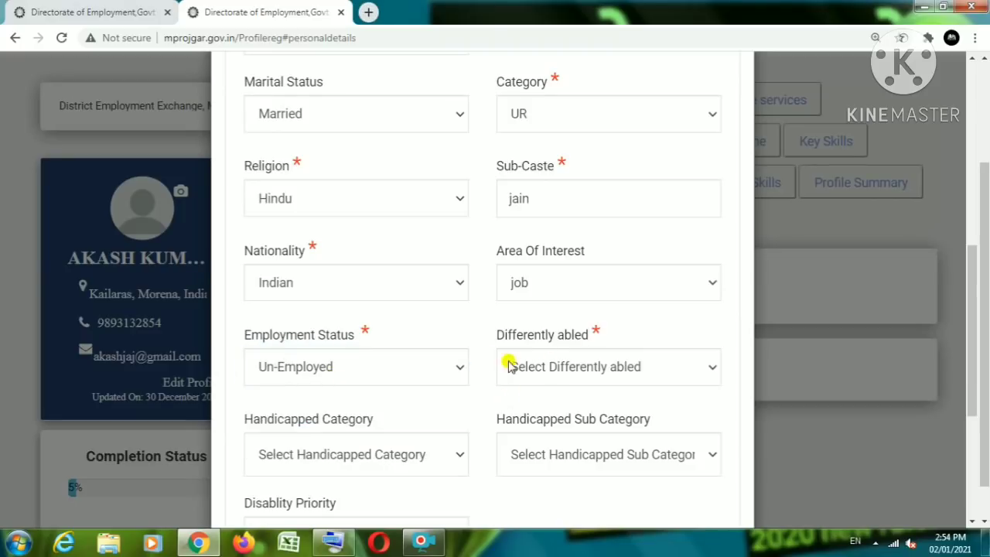
# Step: Set Differently abled to No after trying Yes and its handicapped category options
pyautogui.click(562, 367)
pyautogui.click(522, 408)
pyautogui.scroll(-1, 479, 393)
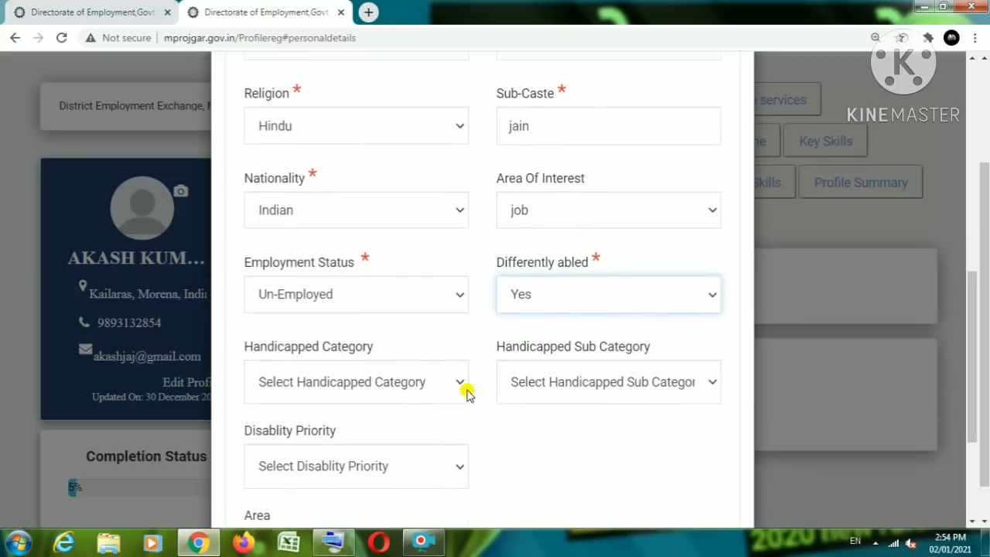
pyautogui.click(564, 289)
pyautogui.click(522, 351)
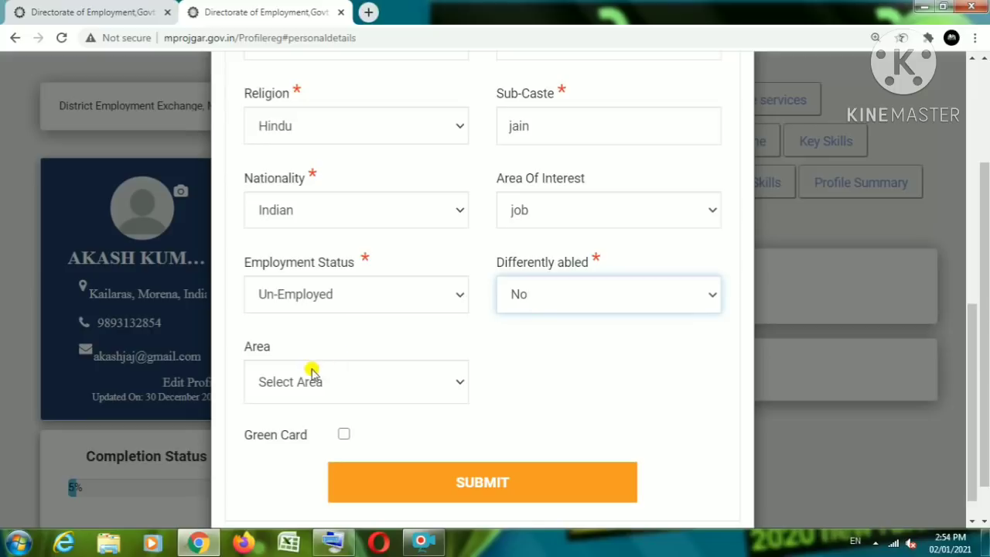
pyautogui.click(539, 292)
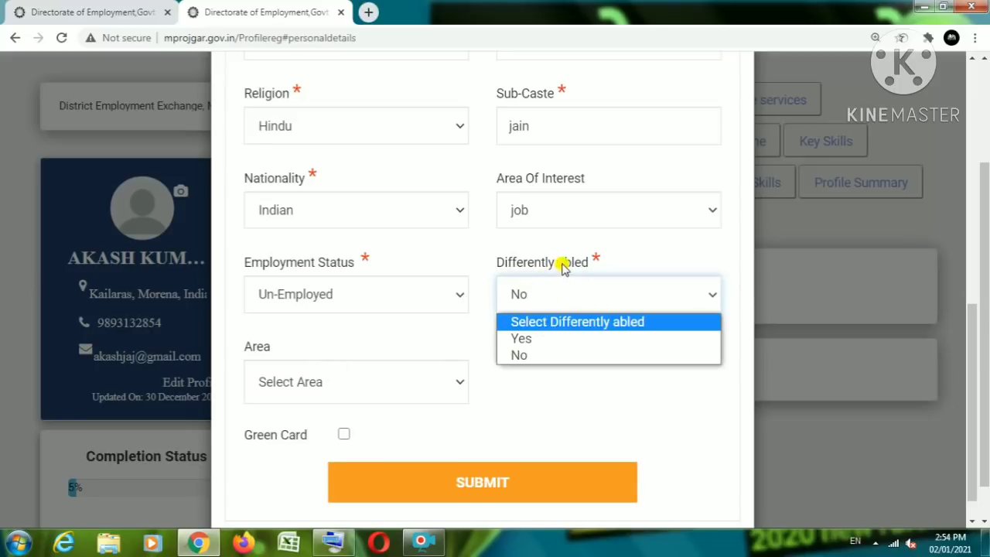
pyautogui.click(539, 345)
pyautogui.click(543, 300)
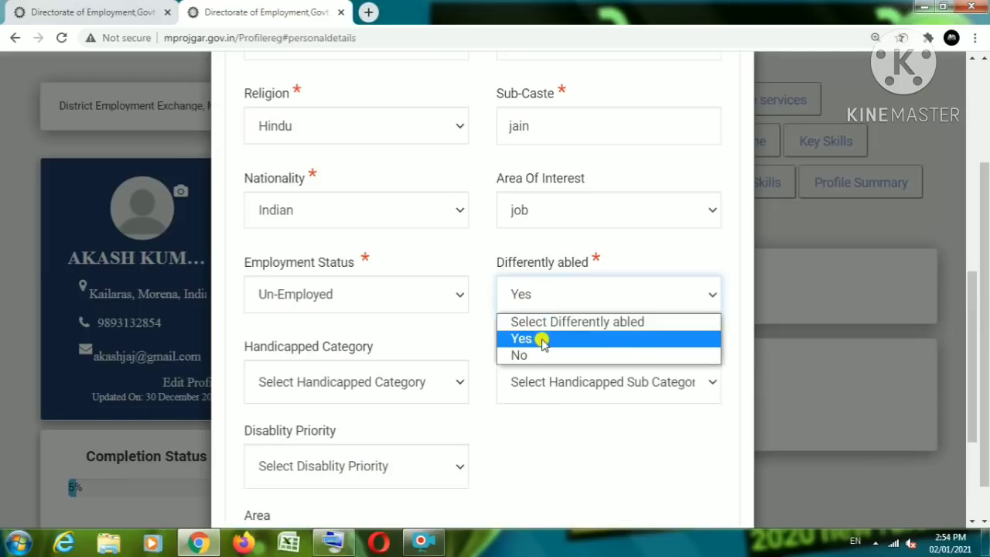
pyautogui.click(480, 263)
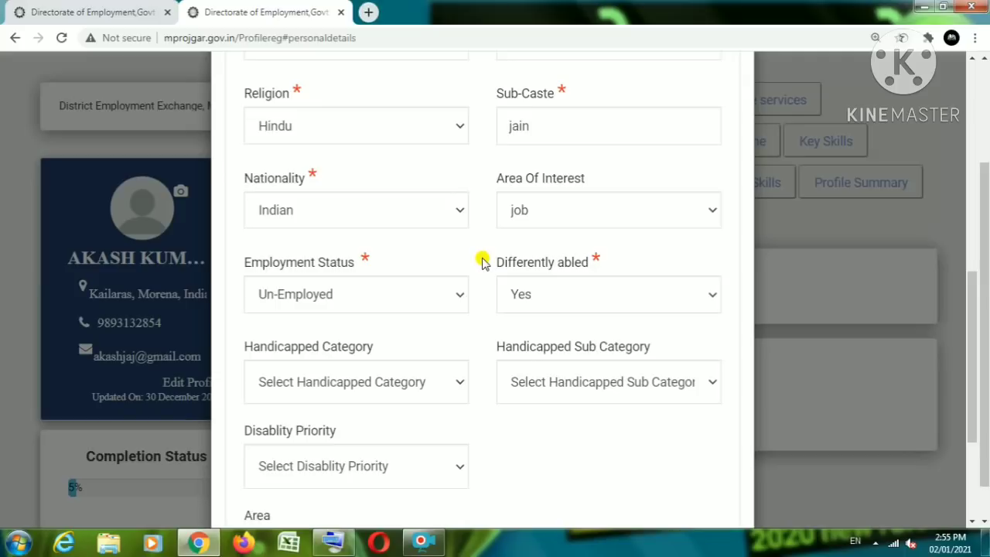
pyautogui.click(543, 298)
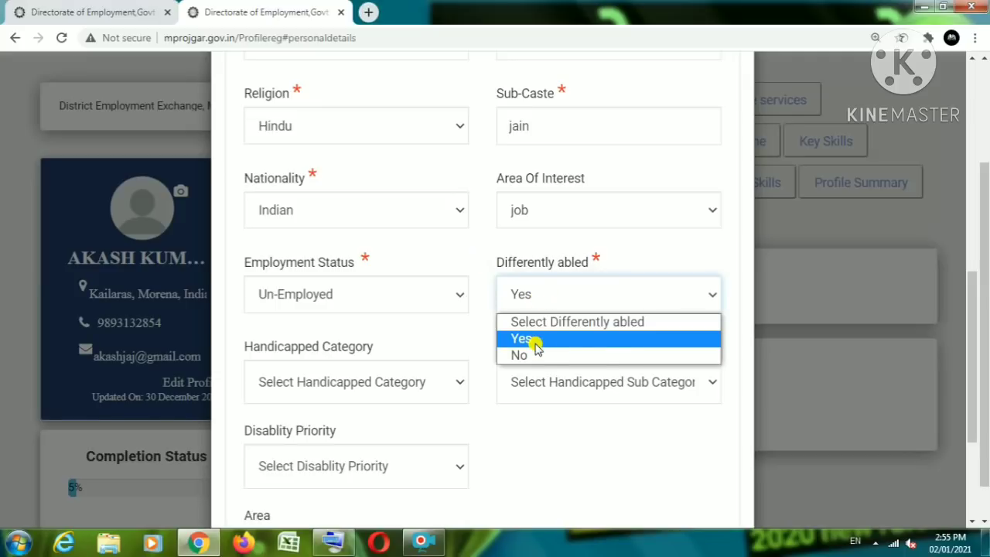
pyautogui.click(536, 346)
pyautogui.click(377, 387)
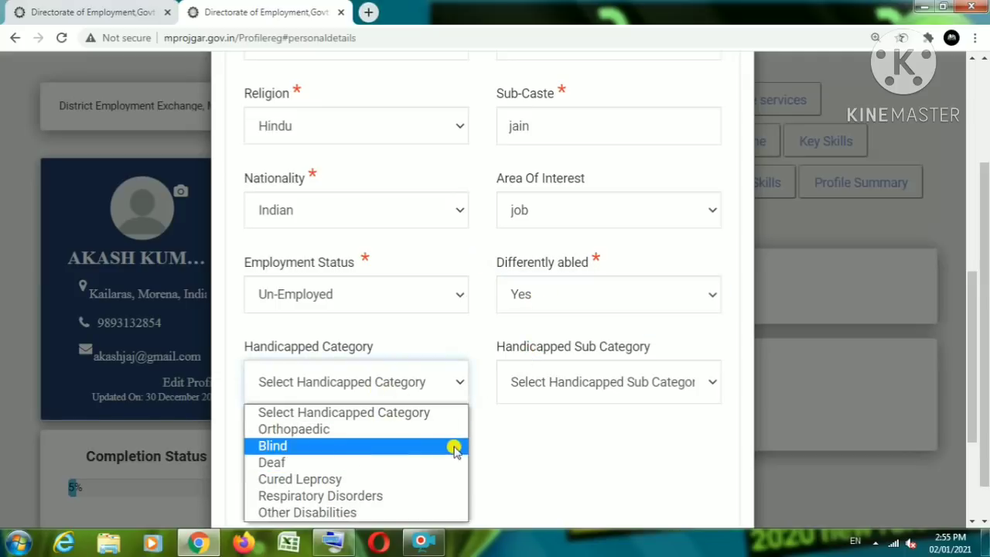
pyautogui.click(544, 386)
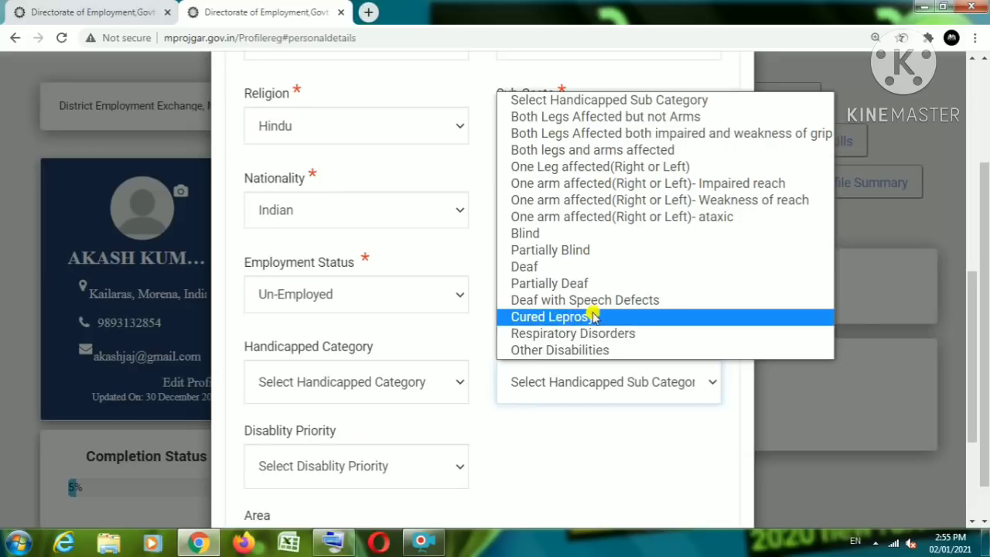
pyautogui.click(487, 125)
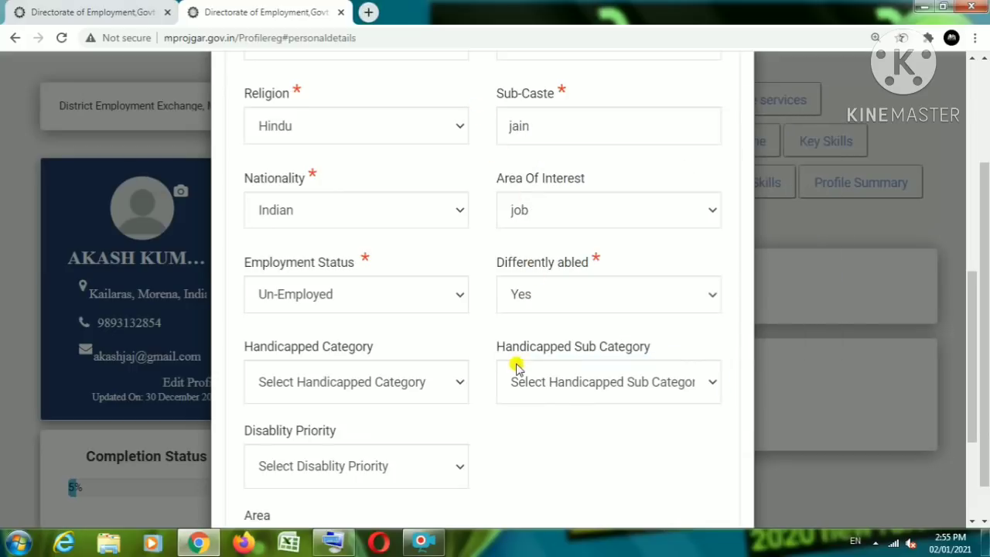
pyautogui.click(539, 383)
pyautogui.click(482, 264)
pyautogui.click(567, 294)
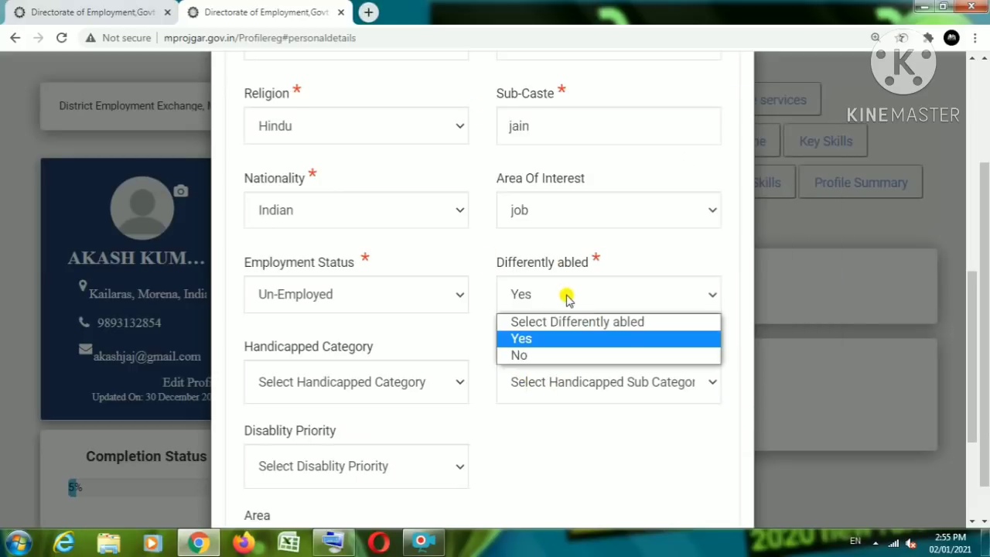
pyautogui.click(527, 353)
pyautogui.click(288, 382)
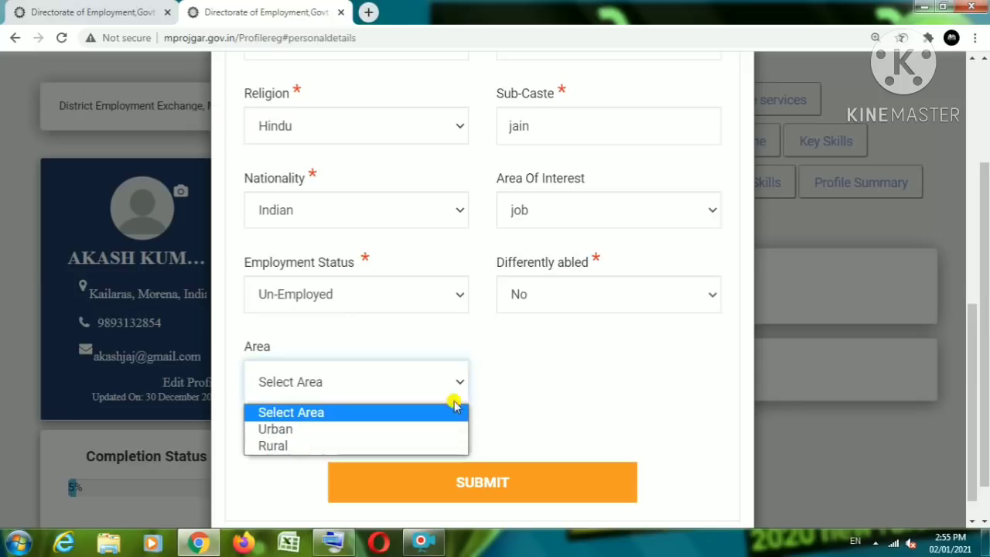
# Step: Try submitting, hit the Present Address error, and close the personal details form unsaved
pyautogui.click(551, 390)
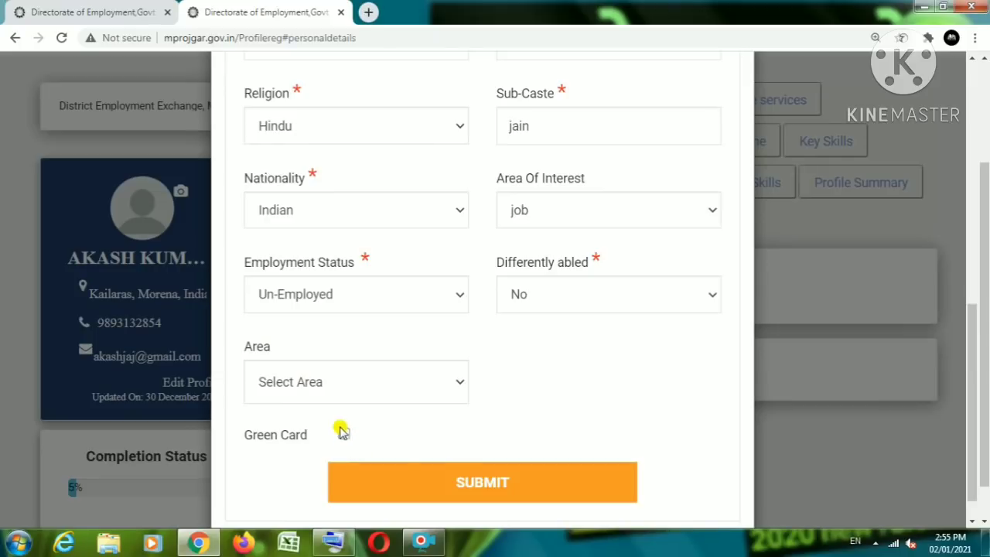
pyautogui.click(405, 481)
pyautogui.click(710, 123)
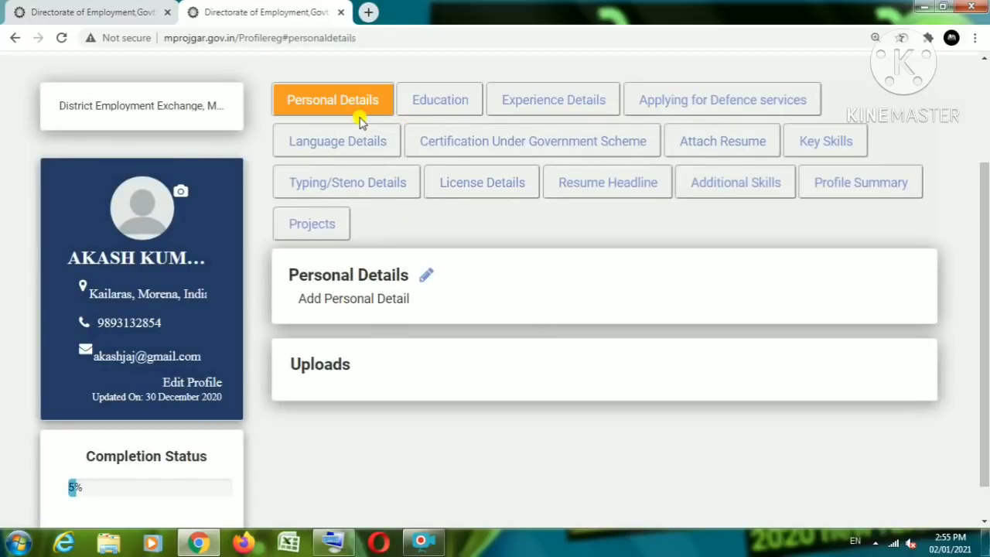
# Step: Go to the Education tab, start a new education record and list its qualifications
pyautogui.click(437, 108)
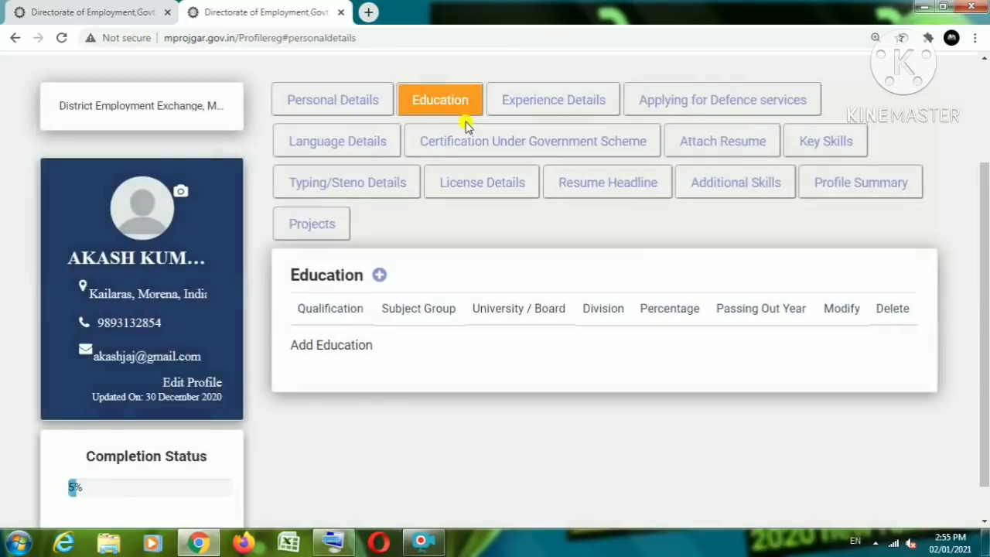
pyautogui.click(379, 274)
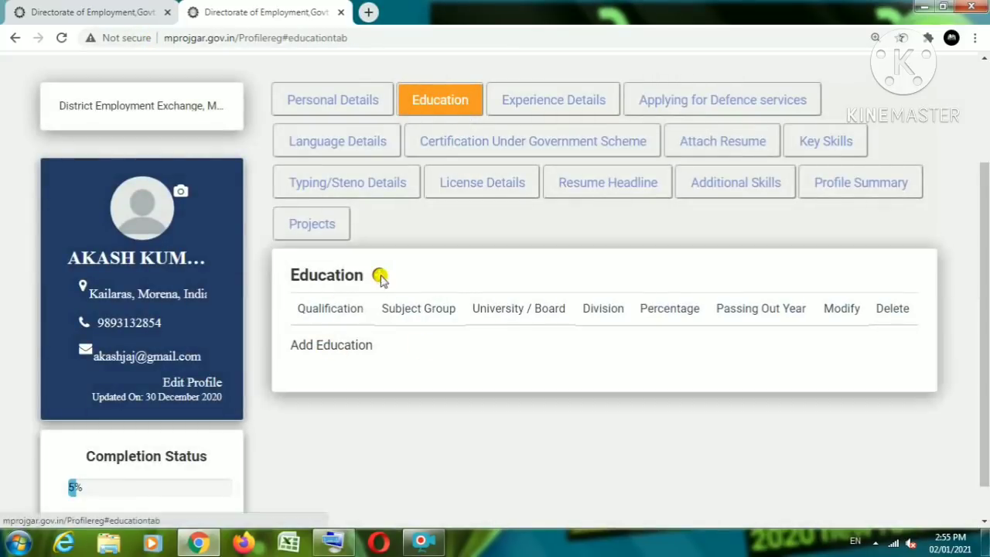
pyautogui.click(311, 216)
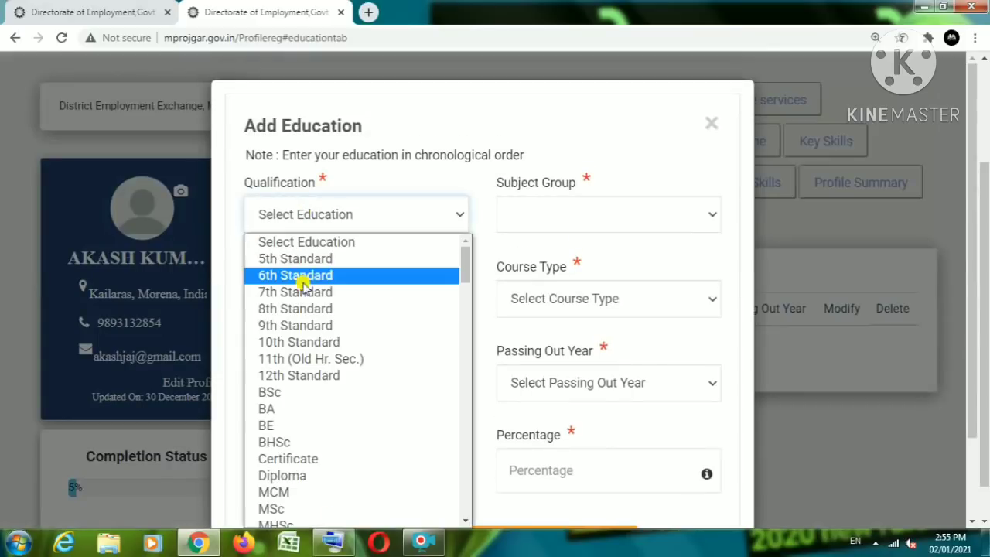
# Step: Choose 10th Standard, subject group All Subject, subject 'all' and course type Full Time
pyautogui.click(275, 338)
pyautogui.click(325, 217)
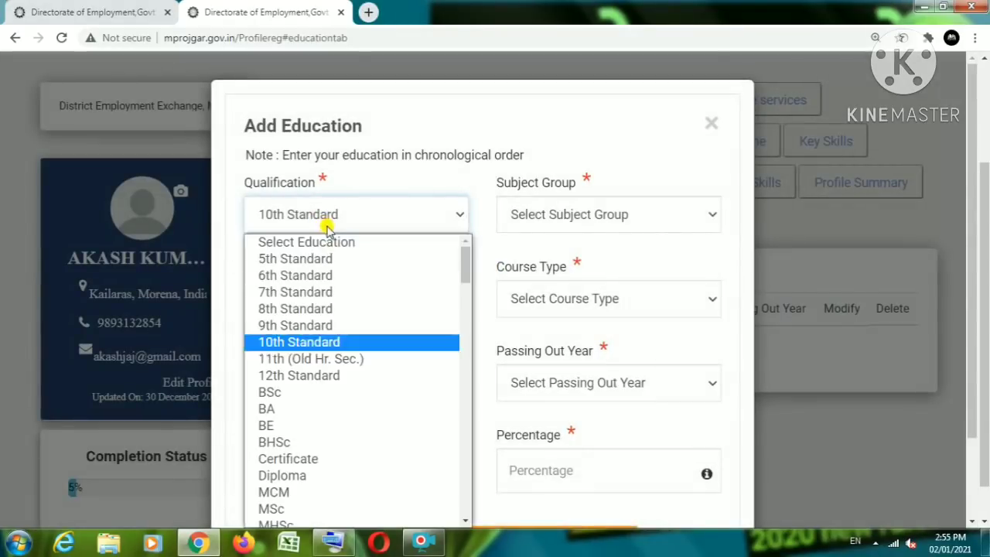
pyautogui.click(325, 214)
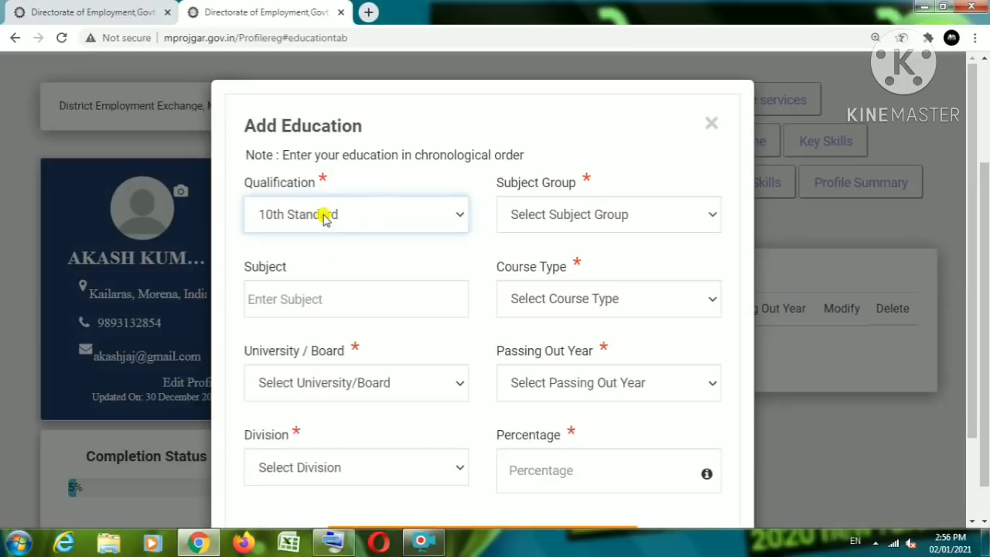
pyautogui.click(325, 214)
pyautogui.click(579, 216)
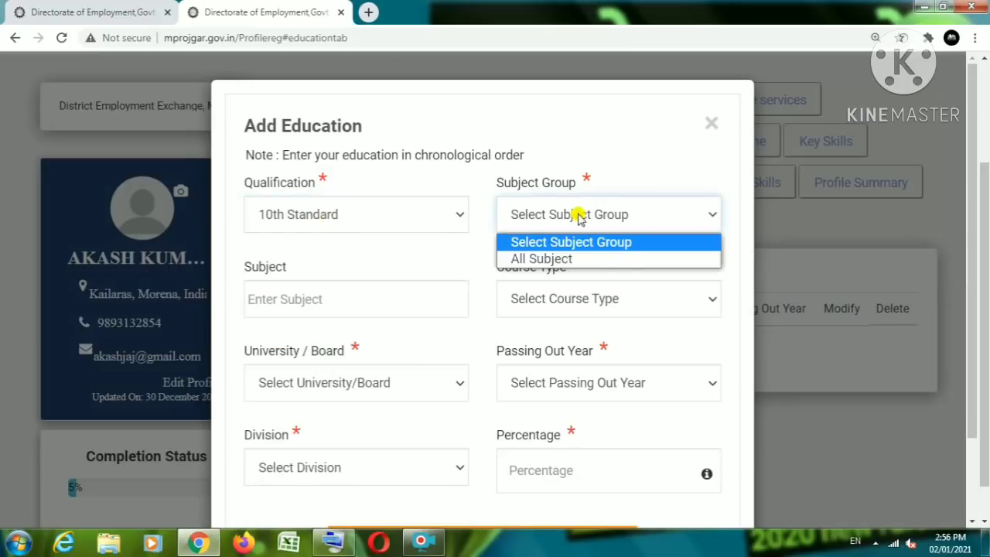
pyautogui.click(557, 258)
pyautogui.click(317, 302)
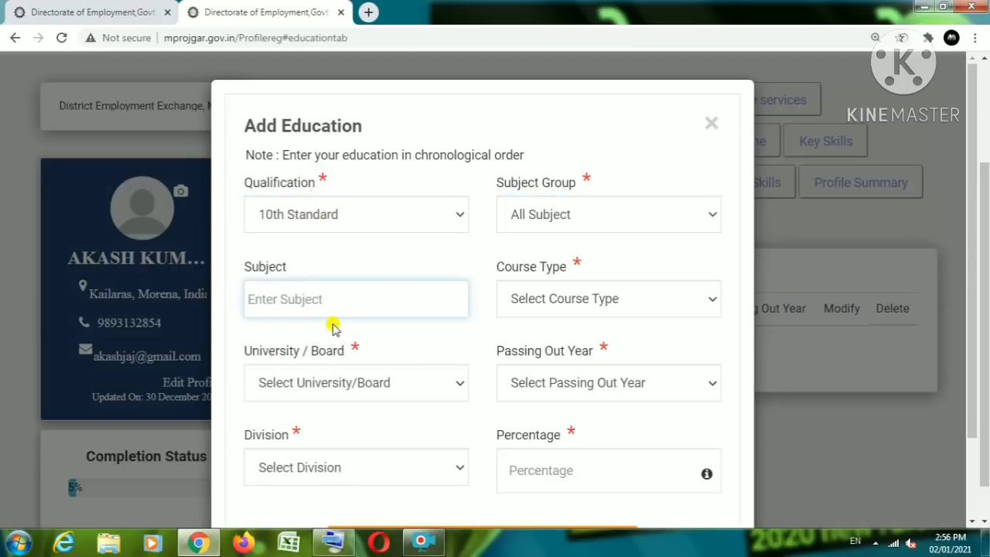
pyautogui.write('all')
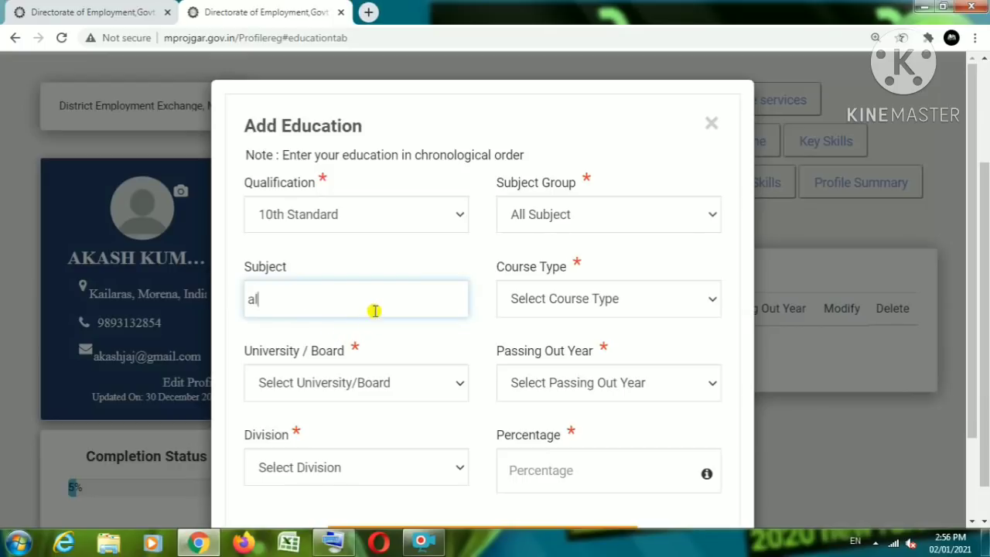
pyautogui.click(567, 301)
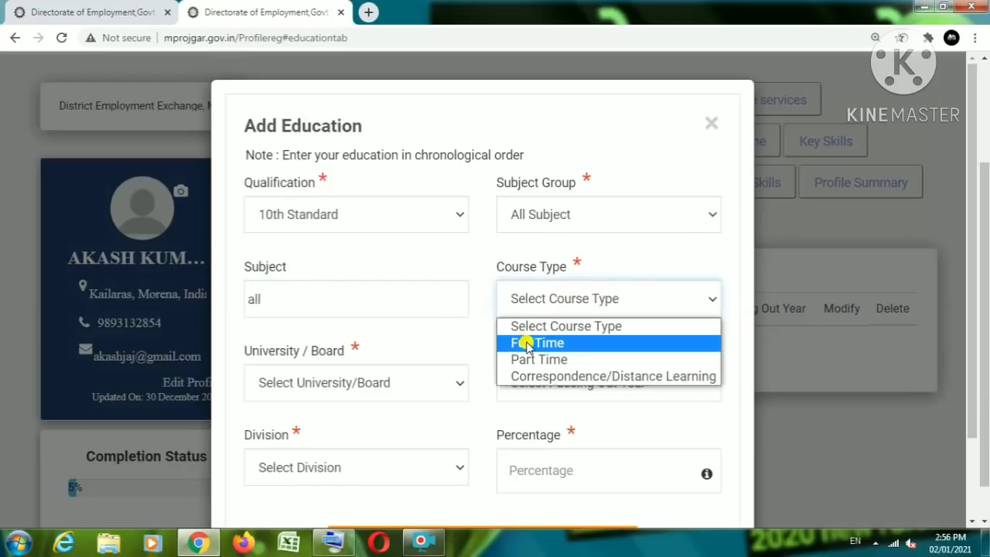
pyautogui.click(526, 344)
# Step: Choose MCRP University, Bhopal (M.P), passing year 2008, division Pass and percentage 45646
pyautogui.click(334, 375)
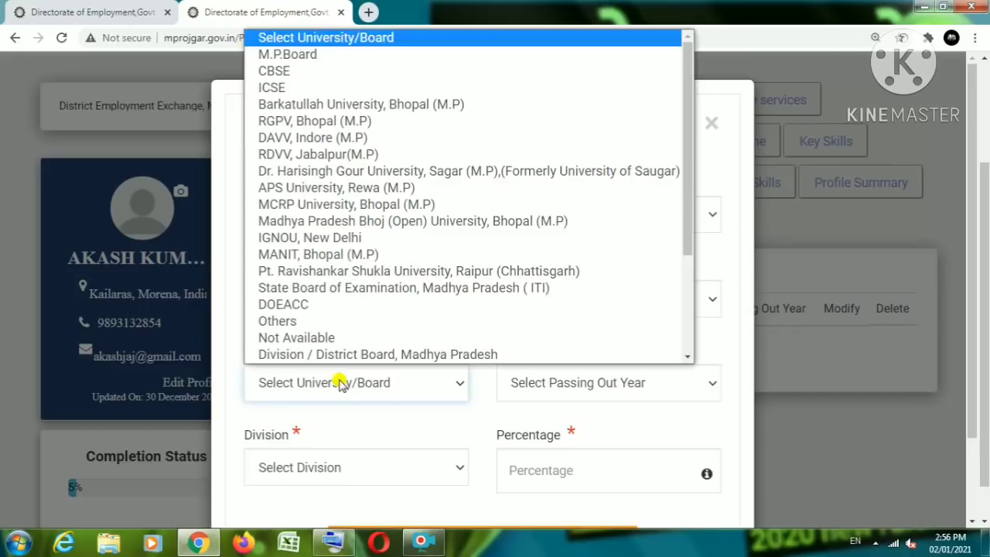
pyautogui.click(329, 204)
pyautogui.click(536, 376)
pyautogui.click(530, 267)
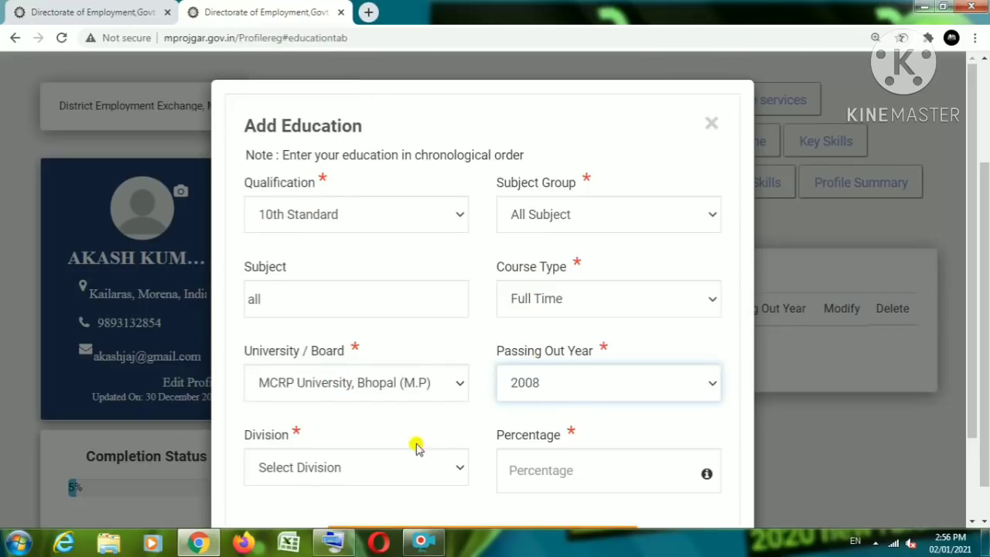
pyautogui.click(302, 468)
pyautogui.click(315, 407)
pyautogui.click(550, 470)
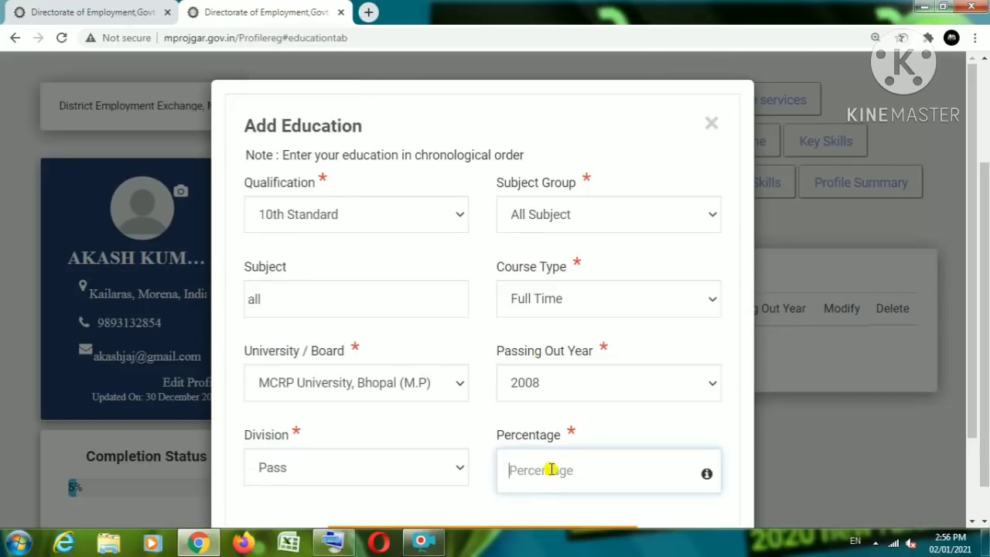
pyautogui.write('45646')
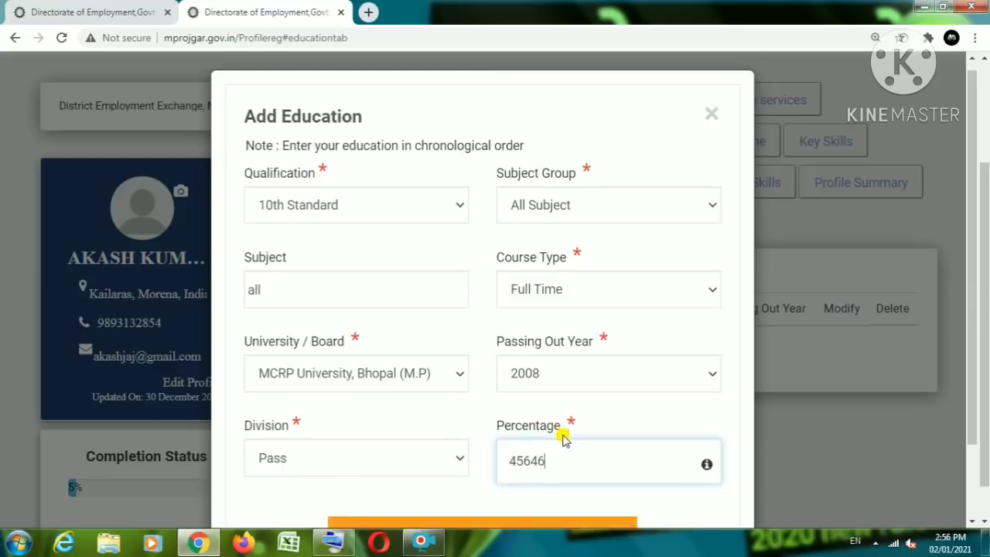
pyautogui.scroll(-1, 563, 437)
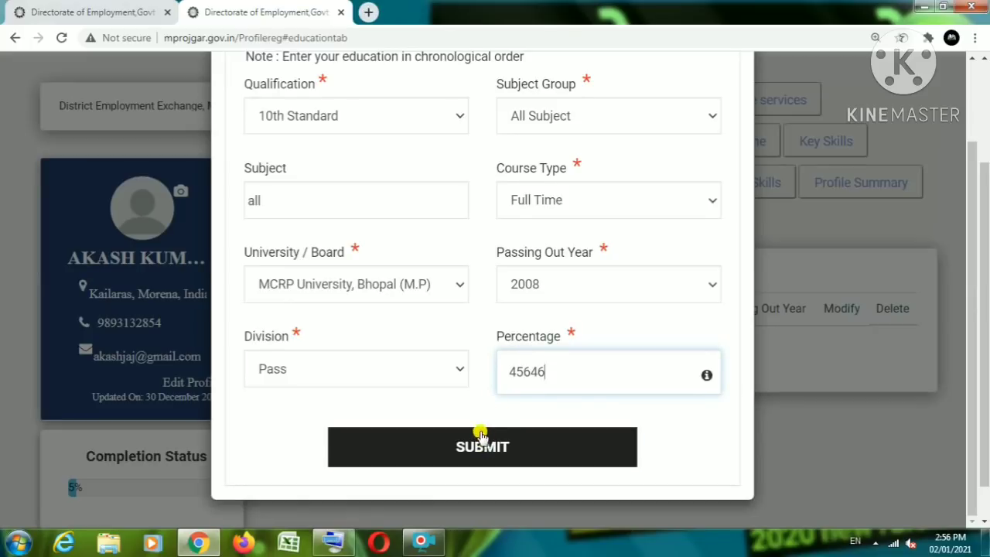
pyautogui.scroll(1, 481, 434)
pyautogui.scroll(-1, 480, 434)
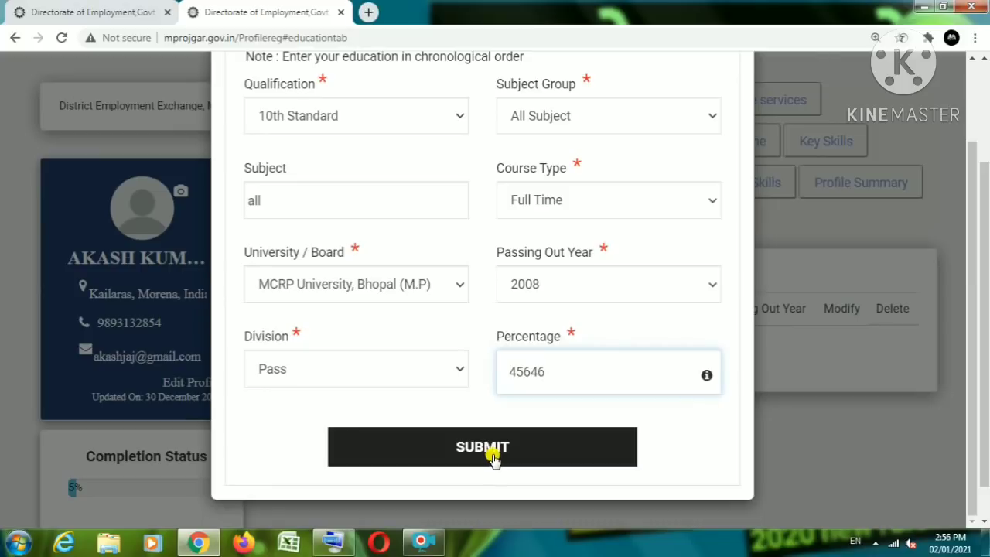
pyautogui.scroll(1, 496, 454)
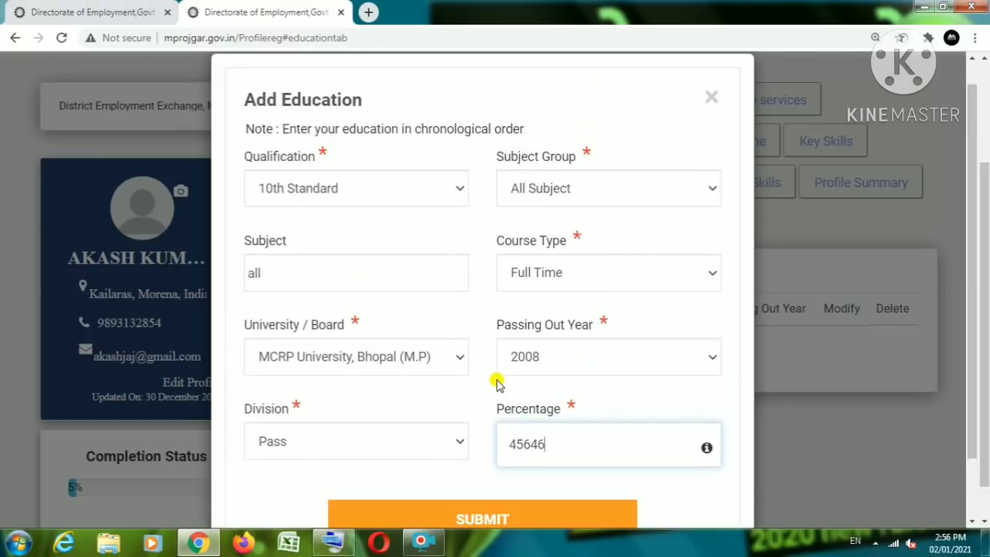
pyautogui.scroll(-1, 497, 383)
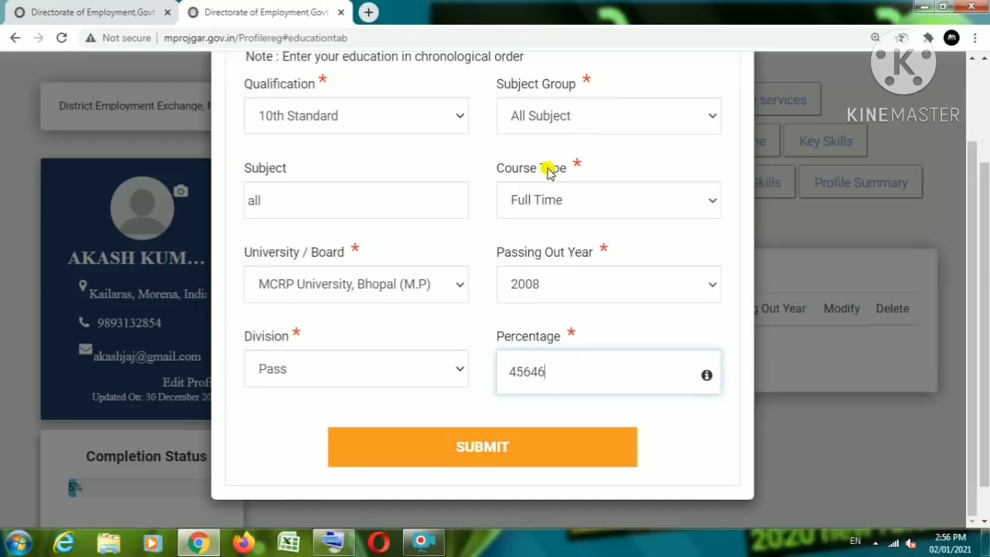
pyautogui.scroll(1, 549, 172)
pyautogui.scroll(-1, 486, 379)
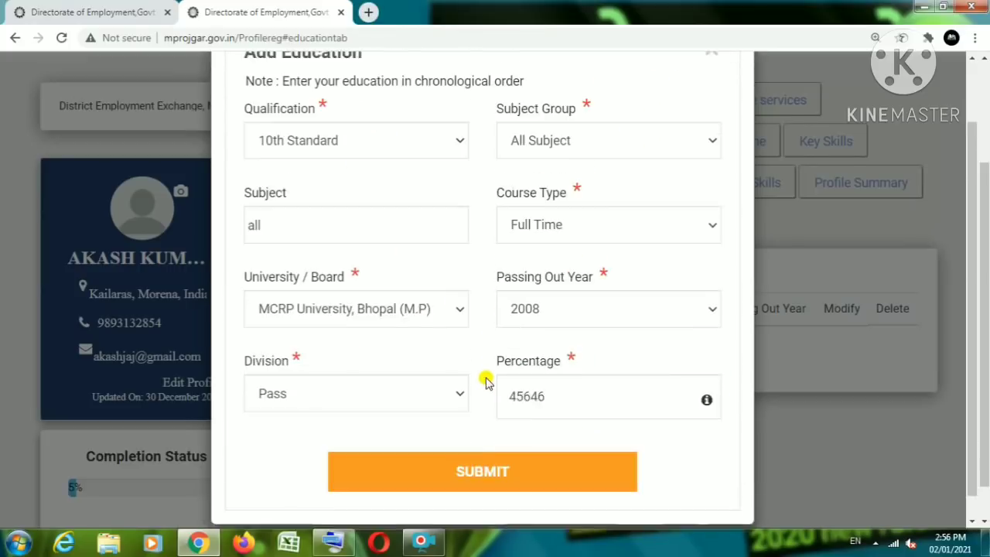
# Step: Submit the 10th Standard record so it appears in the Education table at 25% completion
pyautogui.click(486, 450)
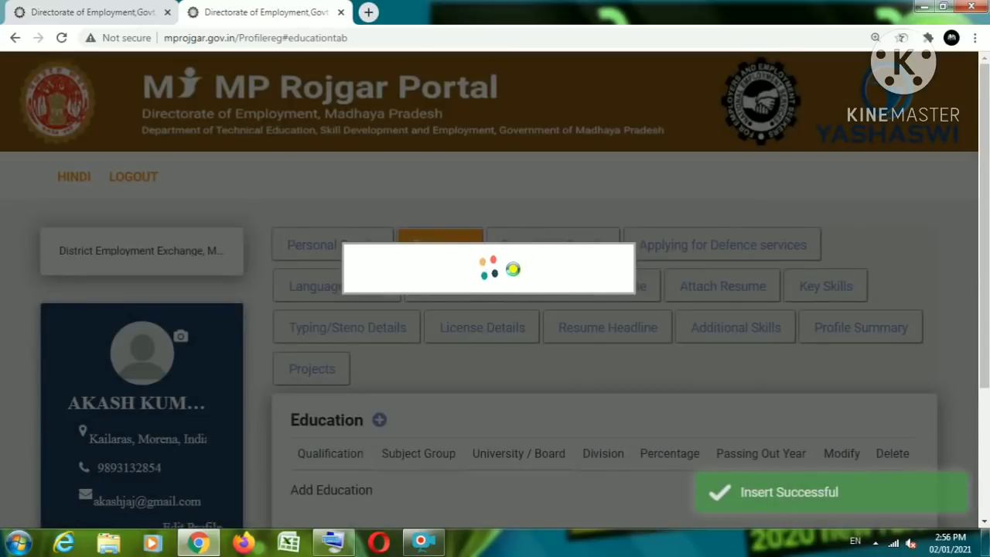
pyautogui.scroll(-2, 510, 293)
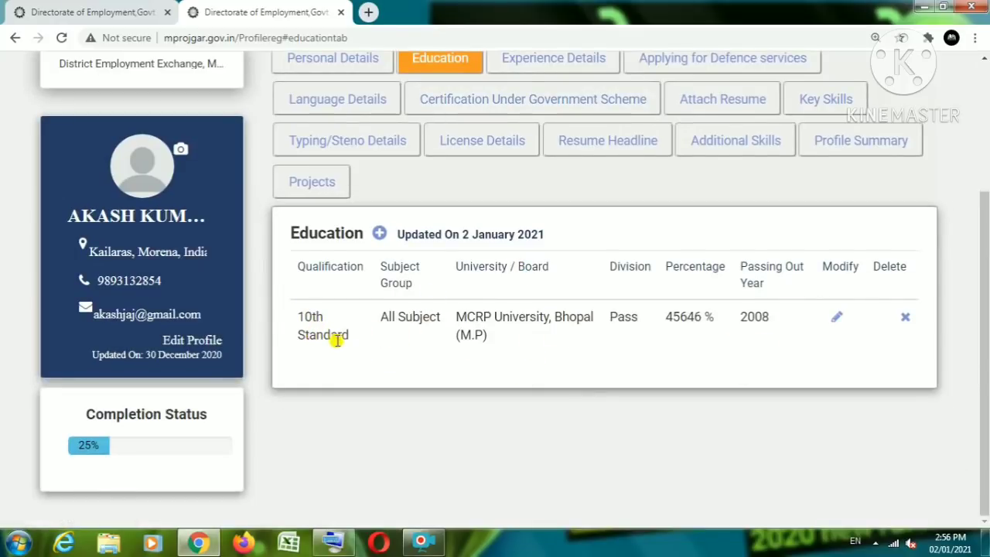
pyautogui.click(379, 232)
pyautogui.click(303, 116)
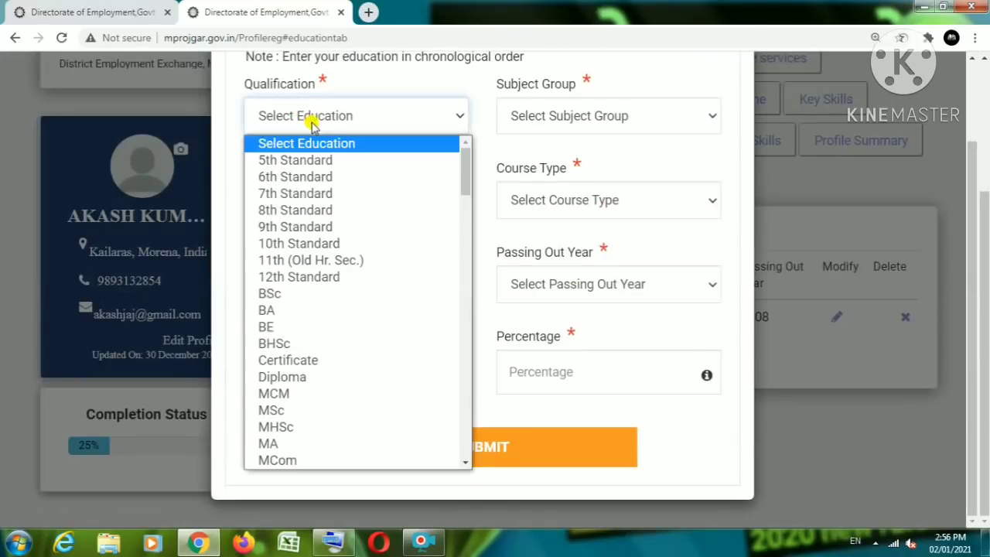
pyautogui.click(408, 83)
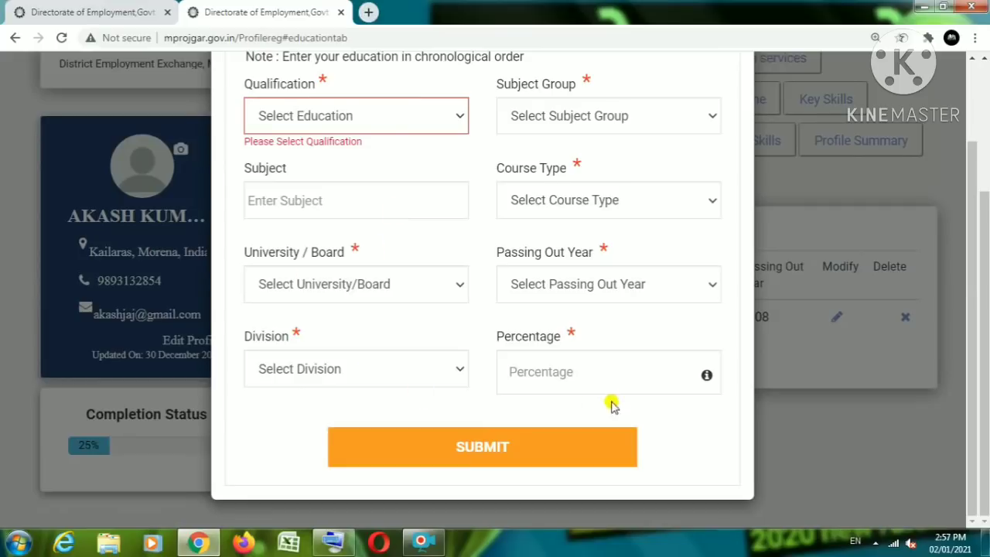
pyautogui.click(311, 118)
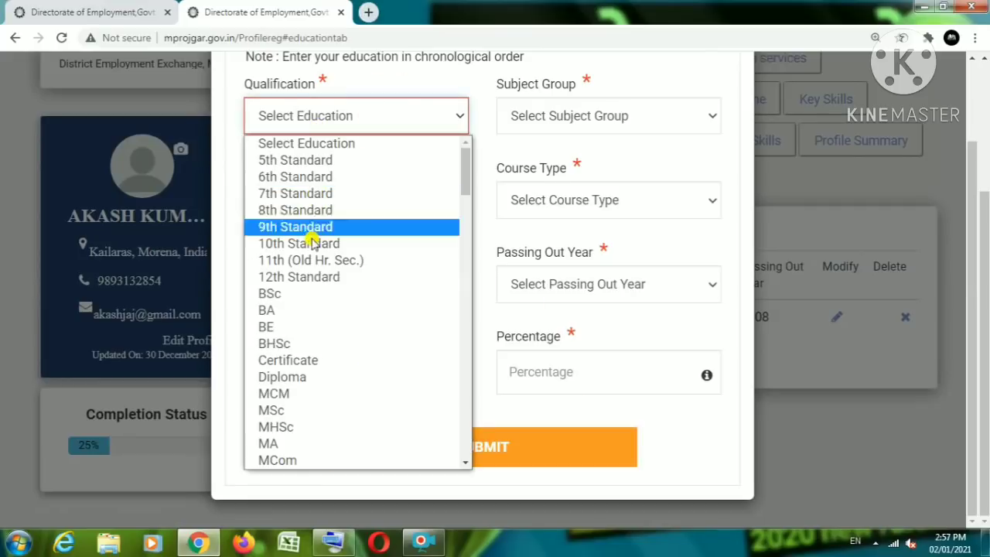
pyautogui.scroll(2, 652, 155)
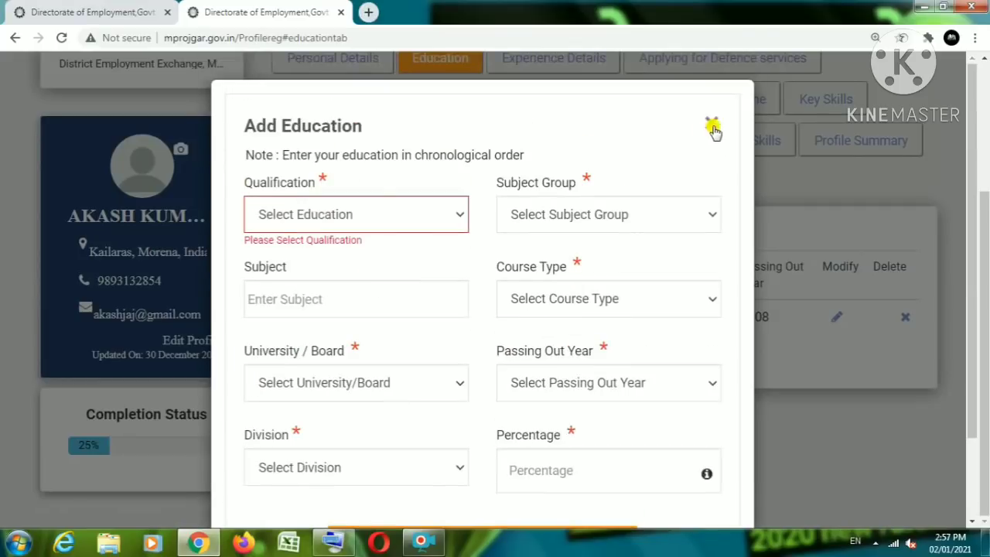
pyautogui.click(712, 126)
pyautogui.scroll(2, 459, 108)
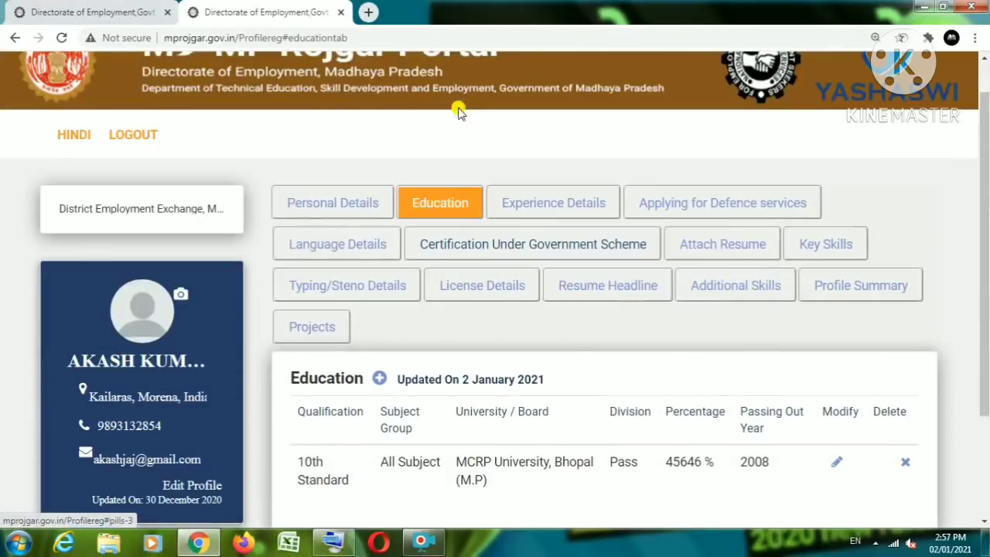
# Step: Open the profile's Experience Details section, which has no experience entries yet
pyautogui.click(565, 203)
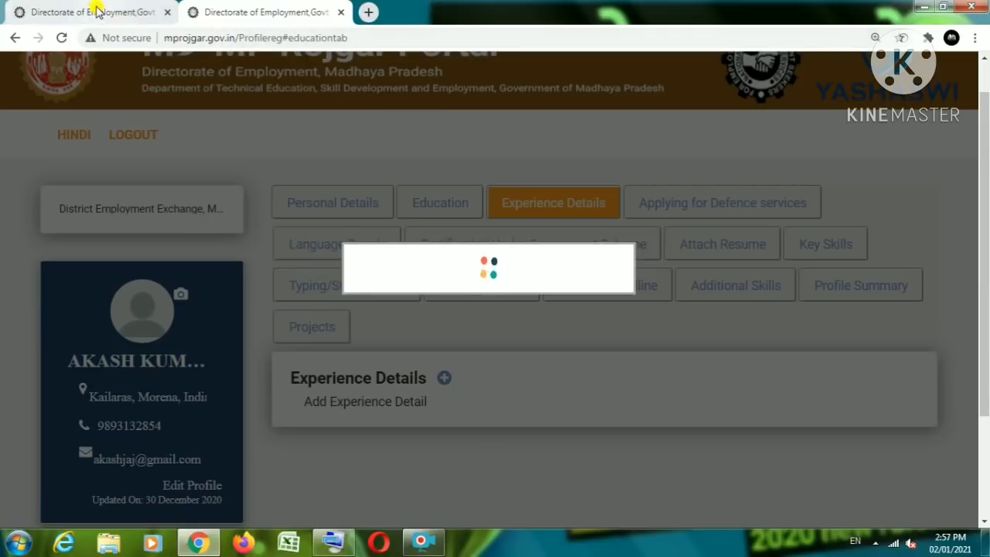
# Step: Reload the stuck job seeker profile page in the second browser tab
pyautogui.click(132, 13)
pyautogui.click(260, 16)
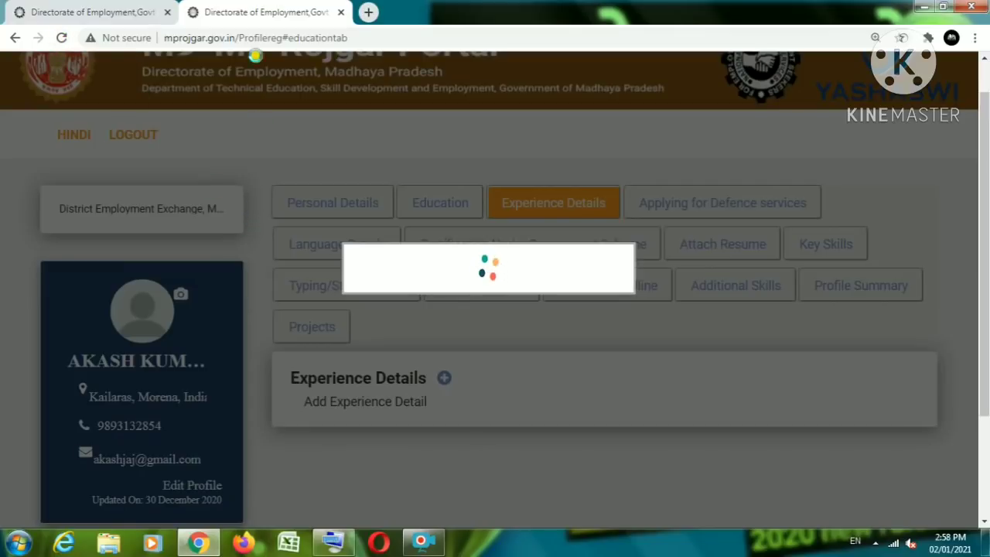
pyautogui.click(62, 37)
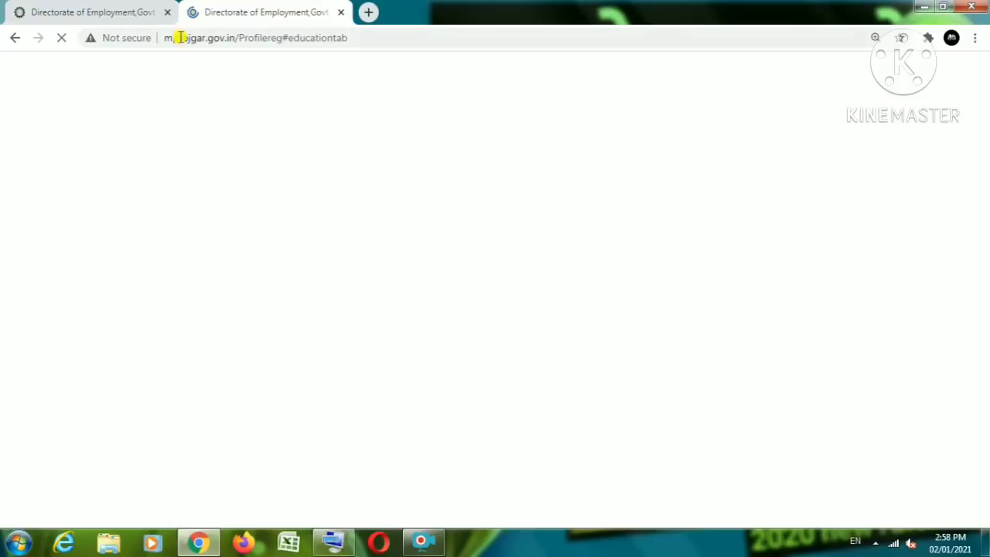
pyautogui.click(145, 12)
pyautogui.click(243, 12)
pyautogui.click(418, 544)
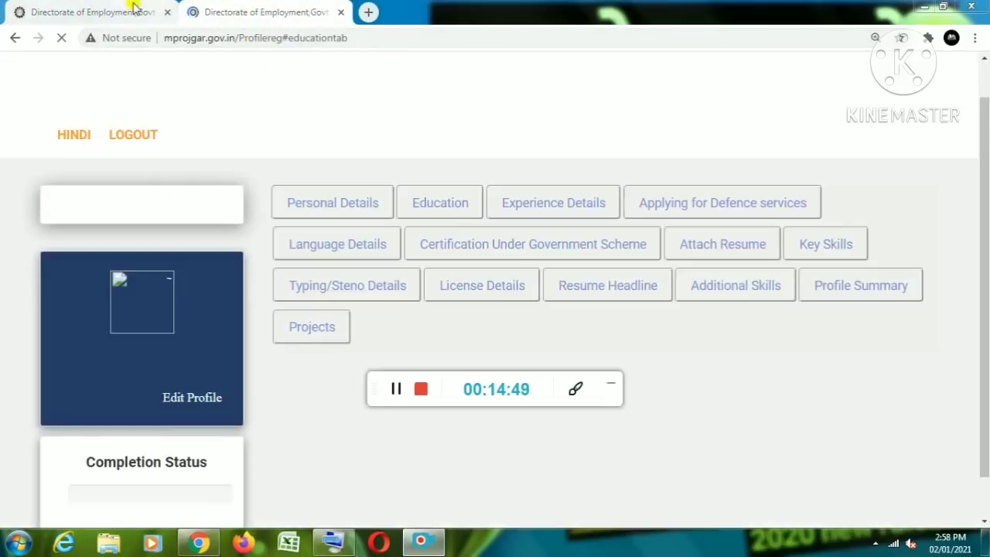
# Step: Return to the profile page and dismiss the 'Facilities with us' popup
pyautogui.click(131, 10)
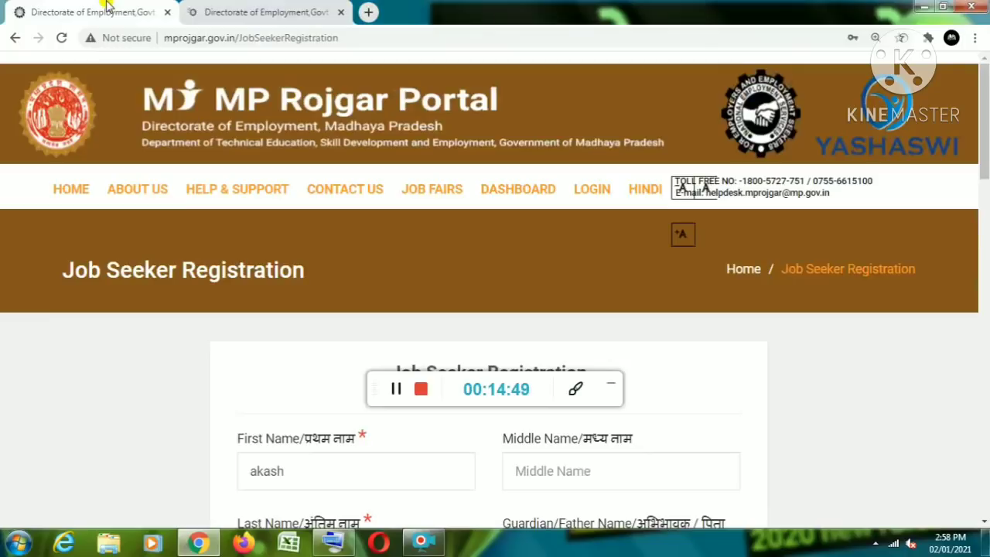
pyautogui.click(608, 383)
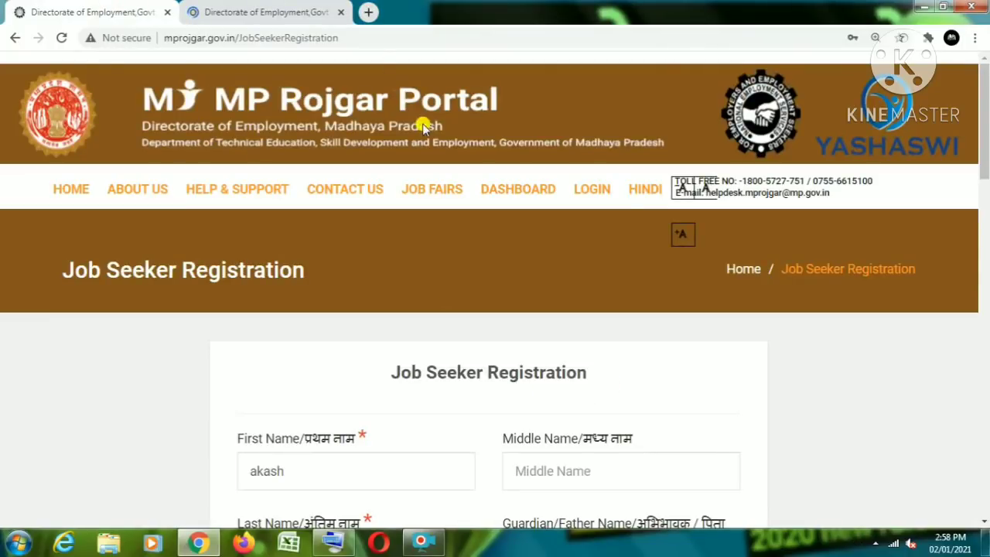
pyautogui.click(301, 11)
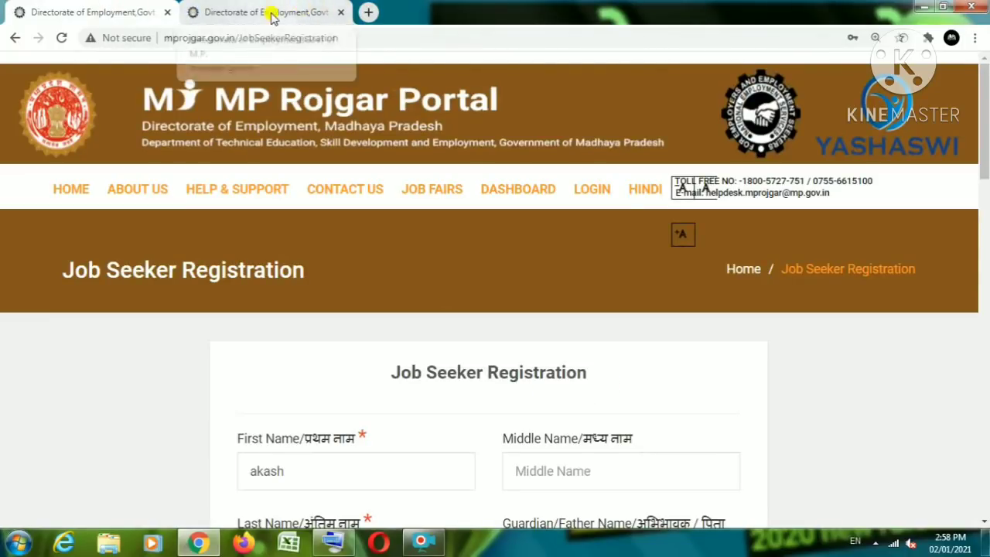
pyautogui.click(716, 123)
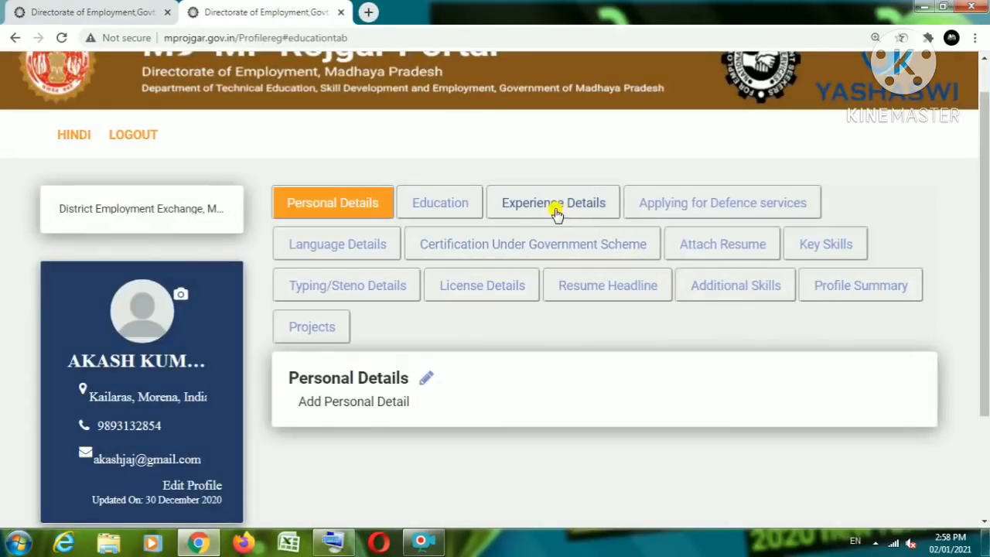
# Step: View the 10th Standard education record, then open and cancel the Add Education form
pyautogui.click(458, 203)
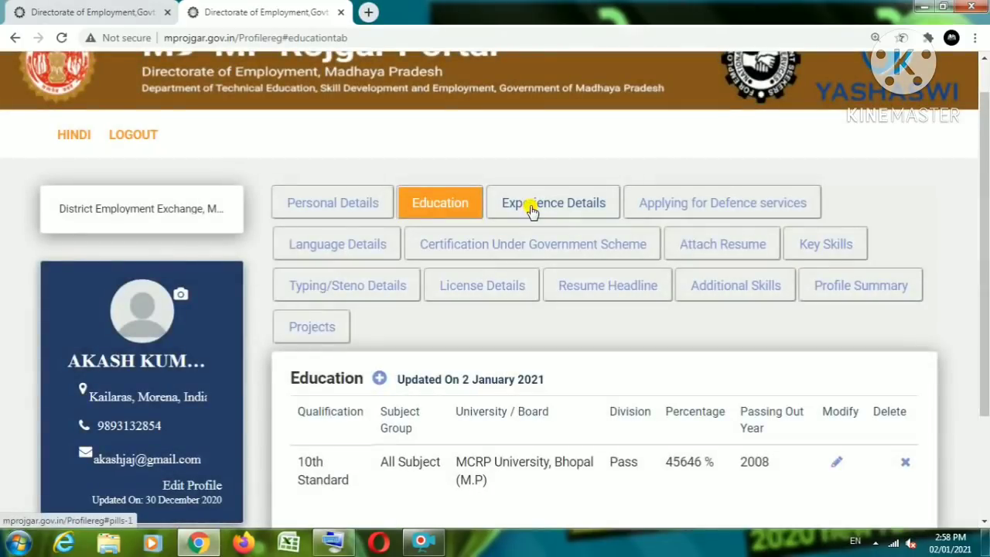
pyautogui.scroll(-1, 346, 467)
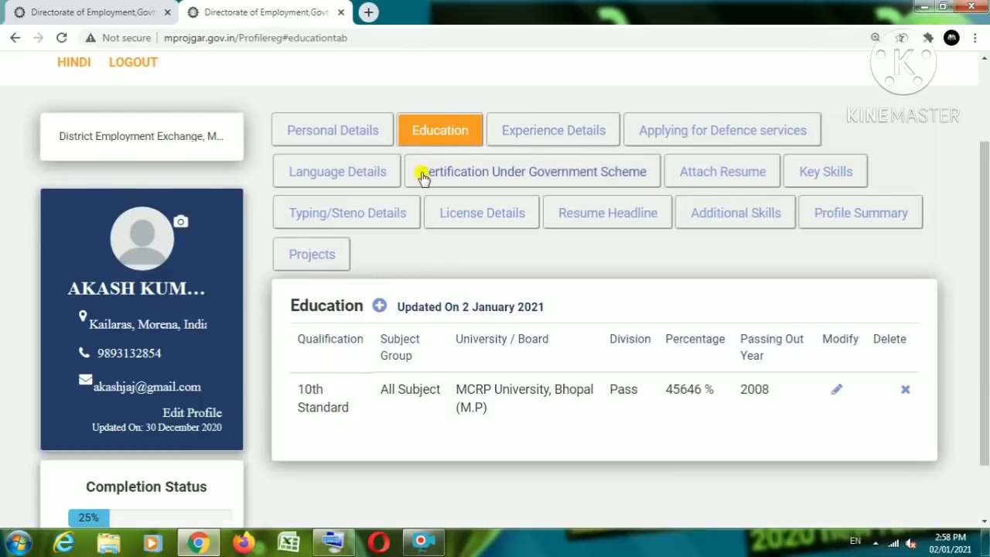
pyautogui.click(380, 312)
pyautogui.scroll(-3, 411, 428)
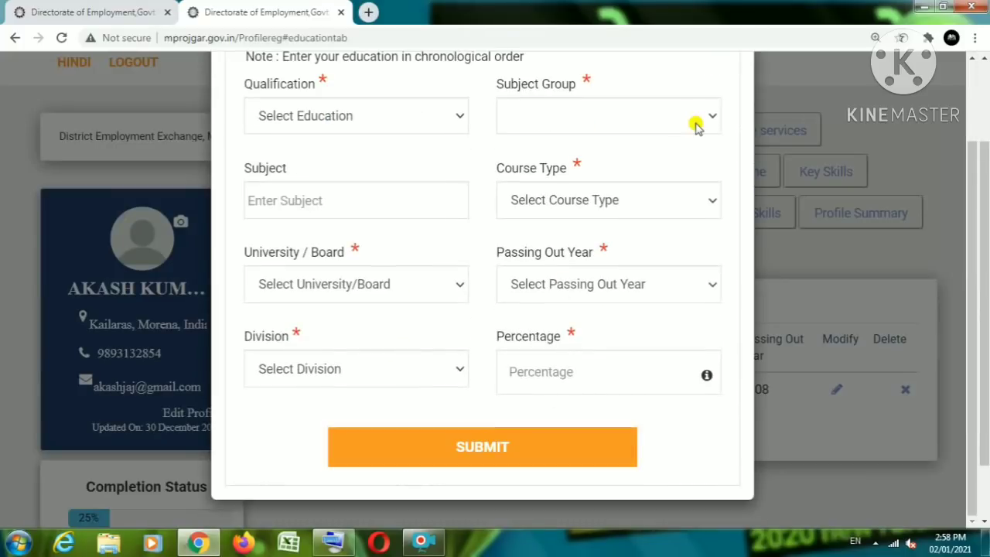
pyautogui.scroll(3, 470, 191)
pyautogui.click(710, 121)
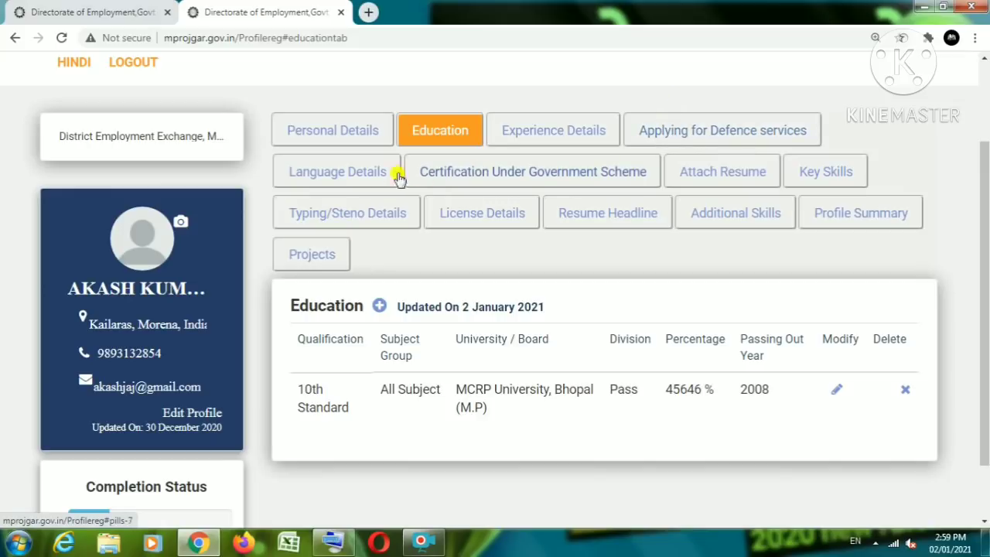
# Step: Show the empty Language Details section and close the add-language form unused
pyautogui.click(354, 177)
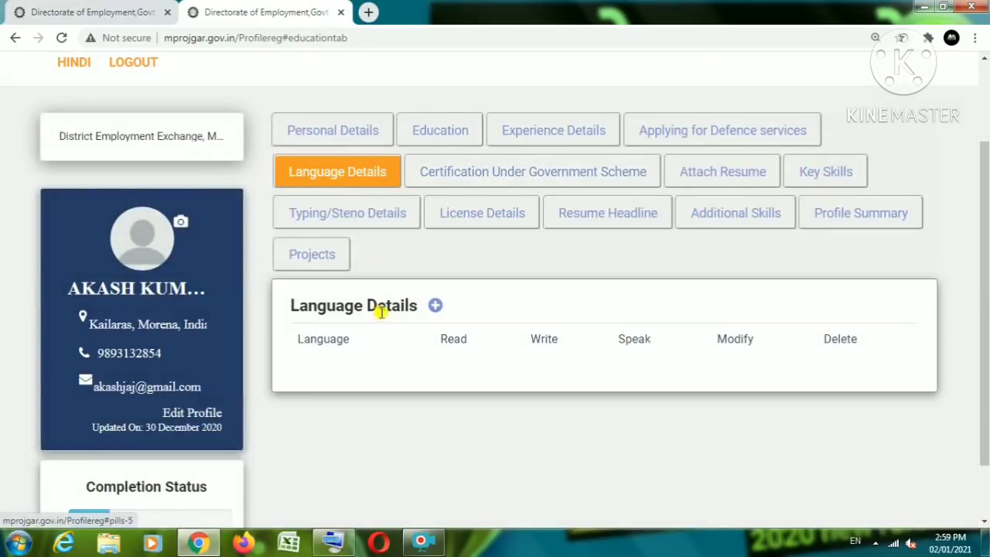
pyautogui.click(436, 306)
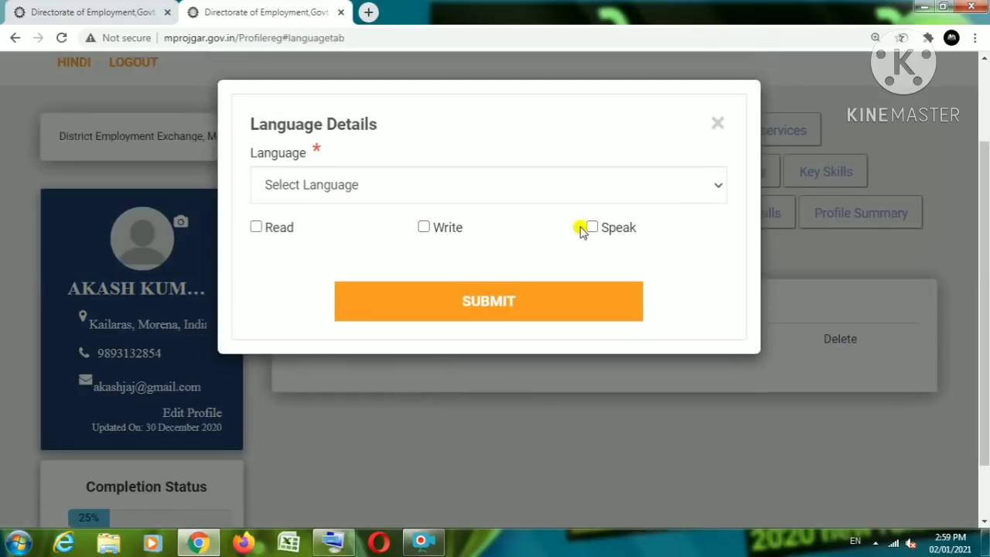
pyautogui.click(719, 127)
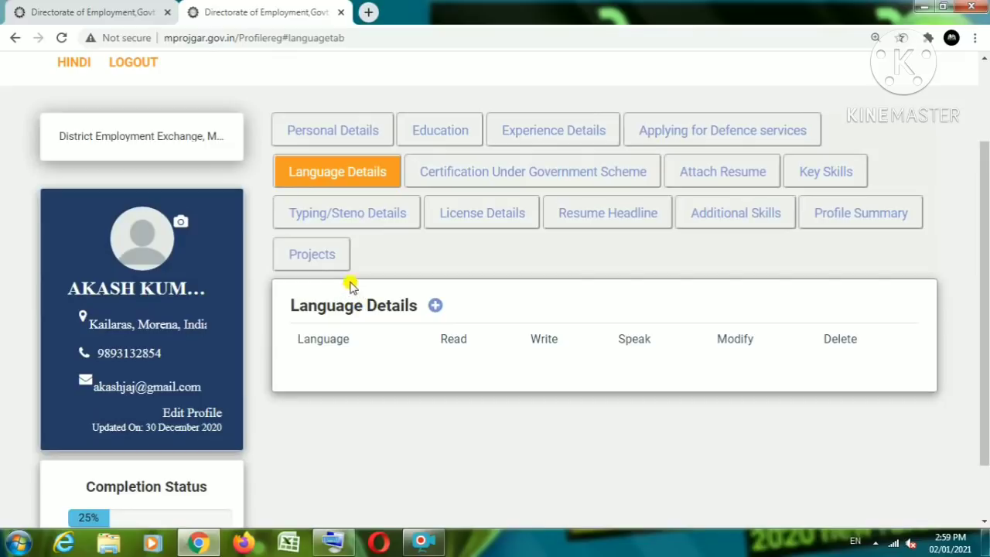
# Step: Review the Certification Under Government Scheme section, whose training table is empty
pyautogui.click(467, 174)
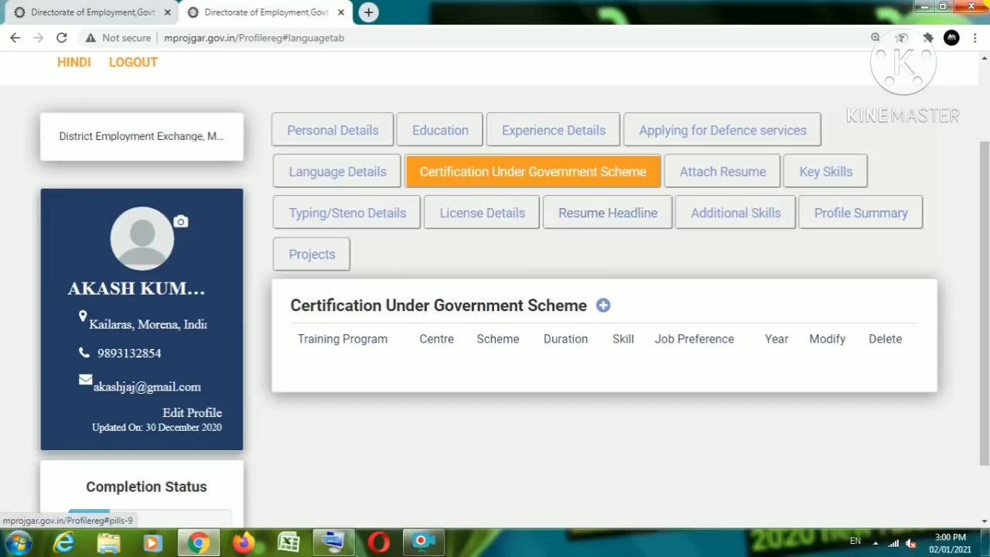
pyautogui.scroll(-1, 727, 232)
pyautogui.scroll(3, 700, 234)
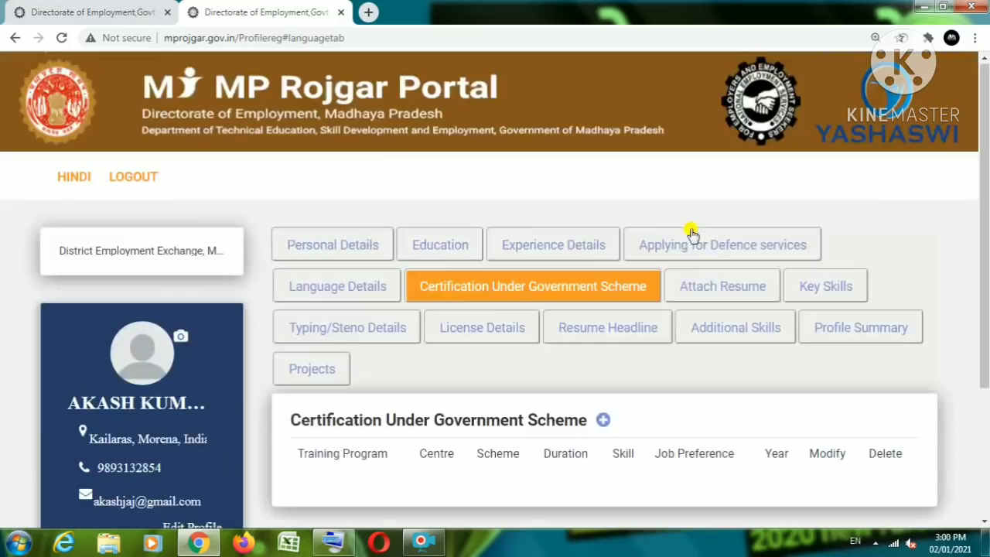
pyautogui.scroll(-2, 464, 310)
pyautogui.scroll(2, 643, 281)
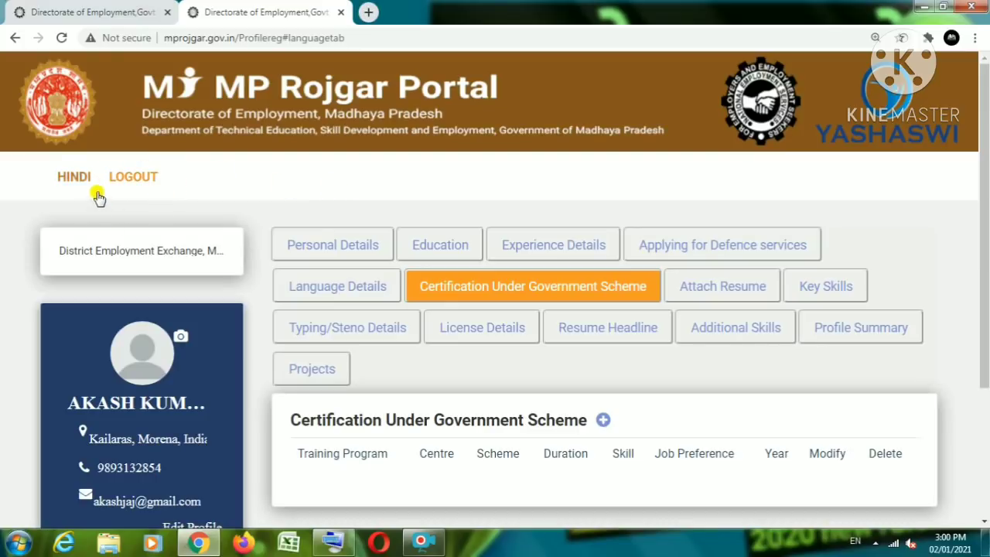
pyautogui.scroll(-2, 271, 245)
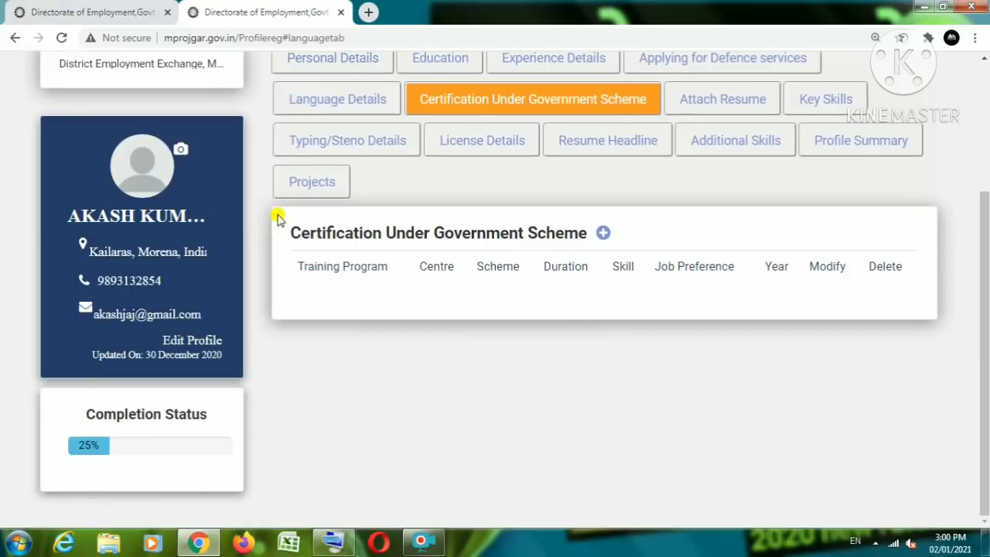
pyautogui.scroll(3, 276, 215)
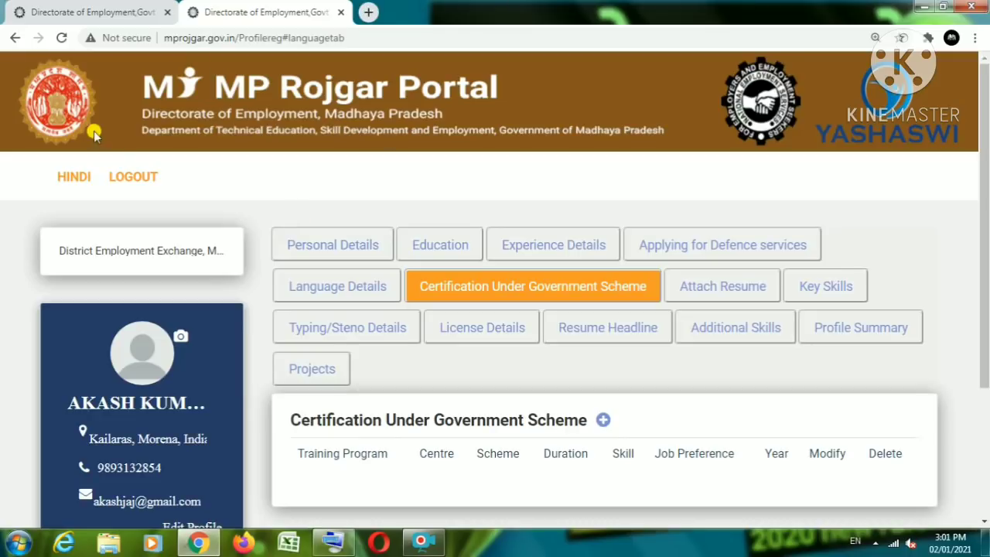
# Step: Switch the profile page to Hindi and navigate the first tab via HOME to Help & Support FAQ
pyautogui.click(75, 177)
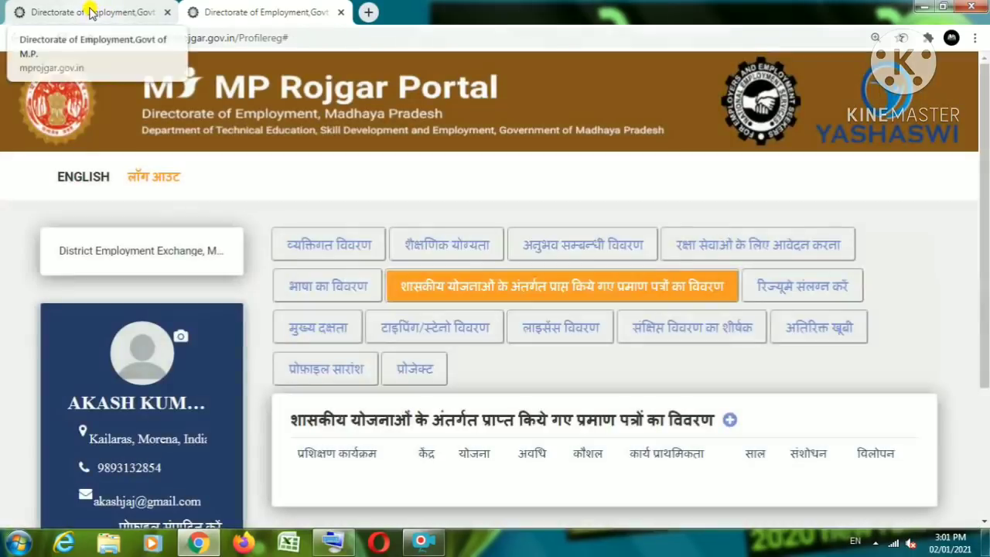
pyautogui.click(91, 13)
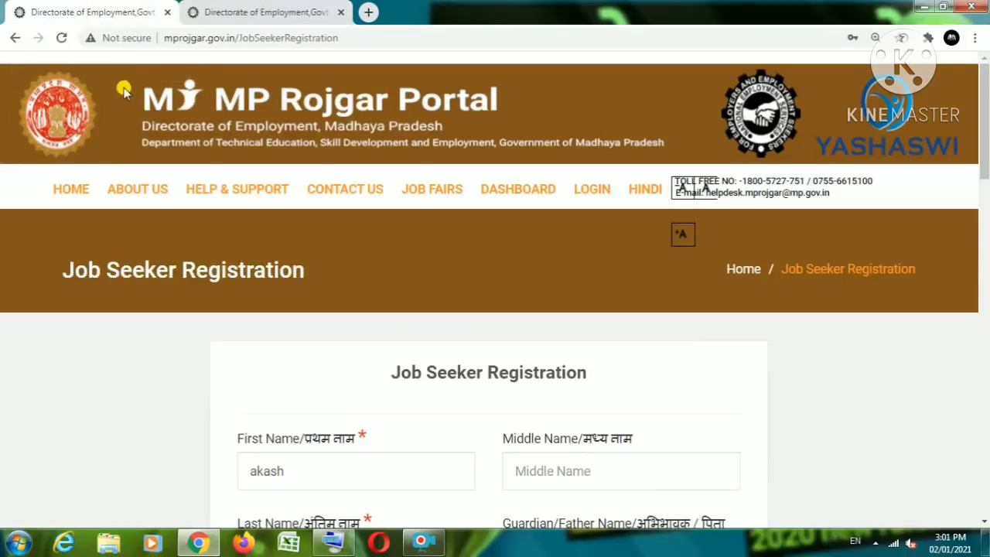
pyautogui.click(71, 188)
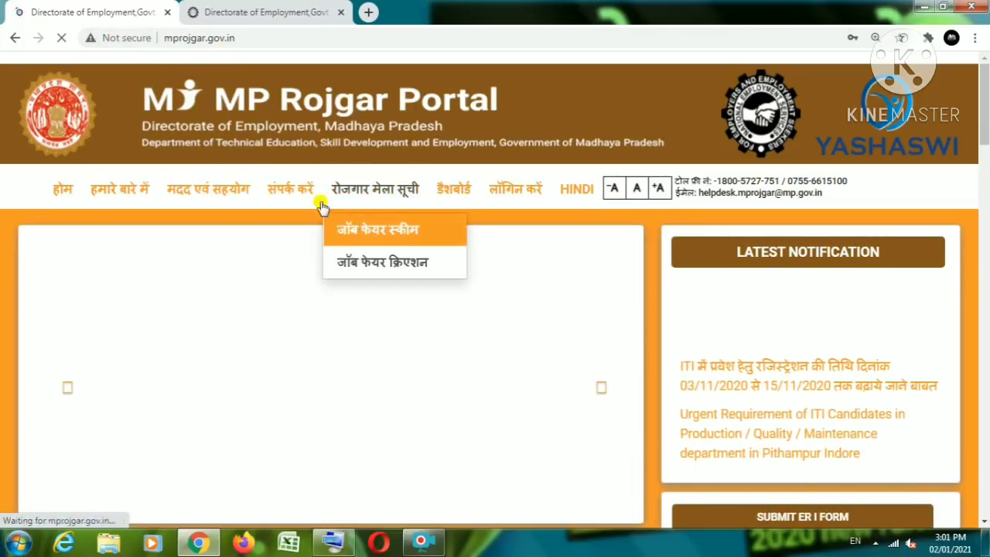
pyautogui.moveTo(194, 199)
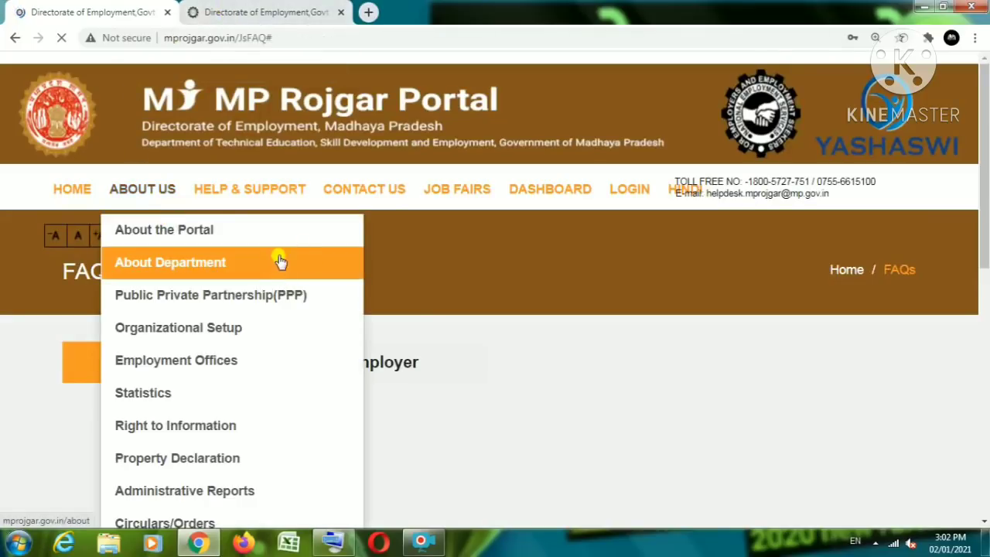
# Step: Check the profile page now displayed in Hindi
pyautogui.moveTo(234, 209)
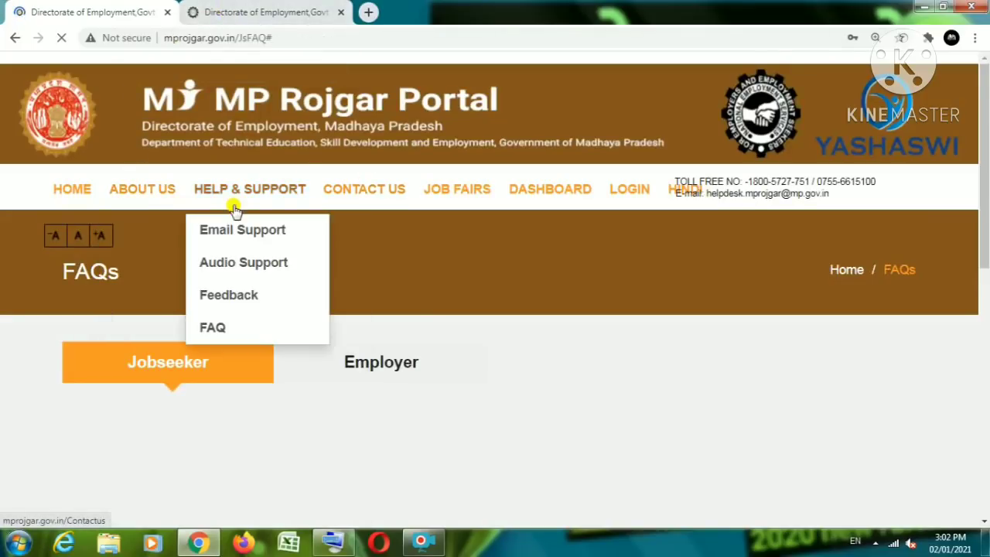
pyautogui.click(232, 11)
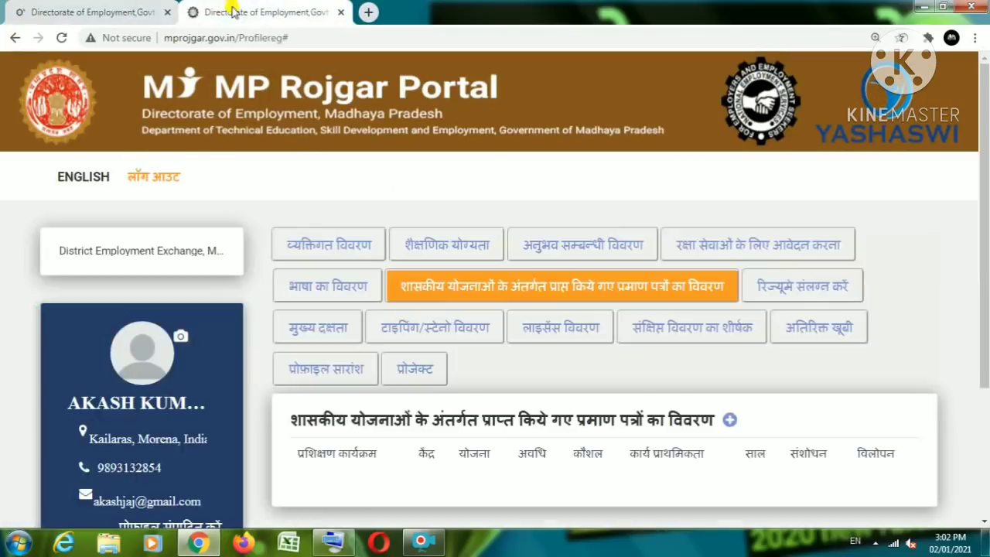
pyautogui.click(99, 12)
pyautogui.click(248, 12)
pyautogui.scroll(-2, 302, 387)
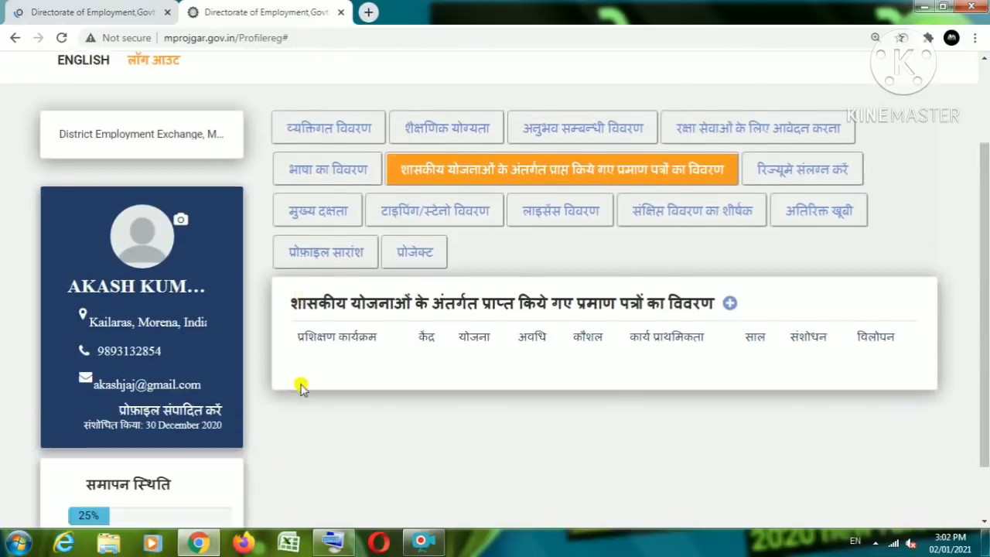
pyautogui.scroll(3, 302, 386)
# Step: Browse the FAQ page's Jobseeker registration questions, such as age limit and non-domicile eligibility
pyautogui.click(89, 13)
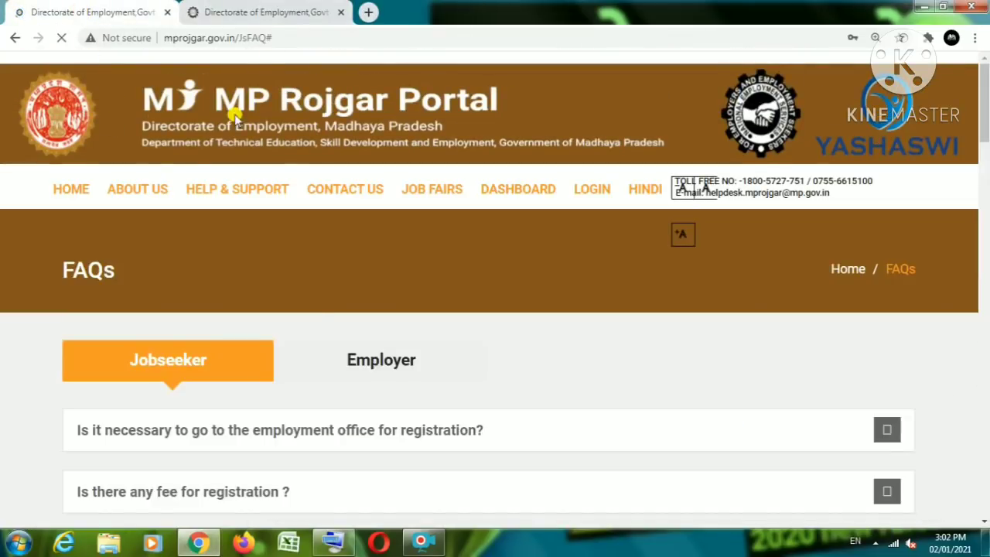
pyautogui.scroll(-2, 271, 318)
pyautogui.scroll(2, 272, 303)
pyautogui.moveTo(255, 190)
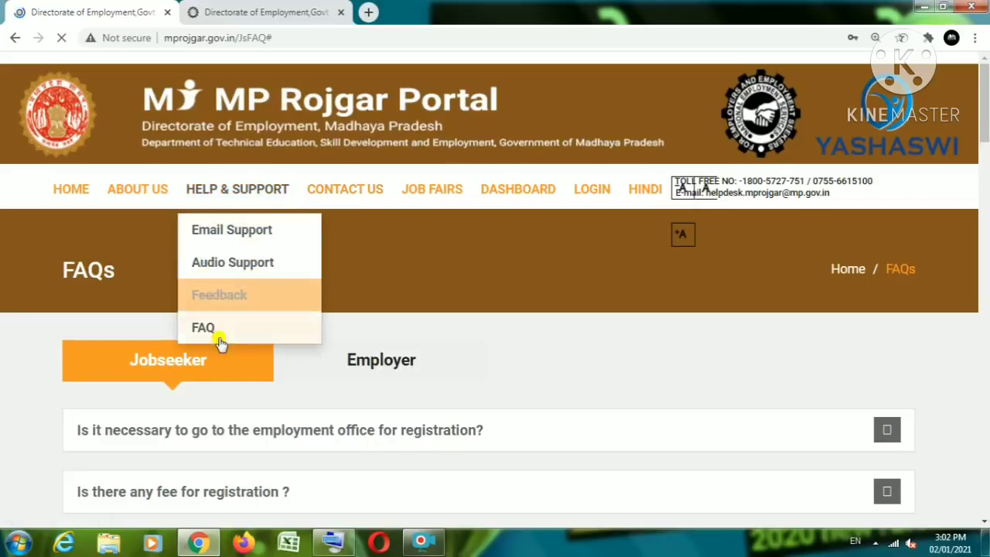
pyautogui.scroll(-5, 219, 341)
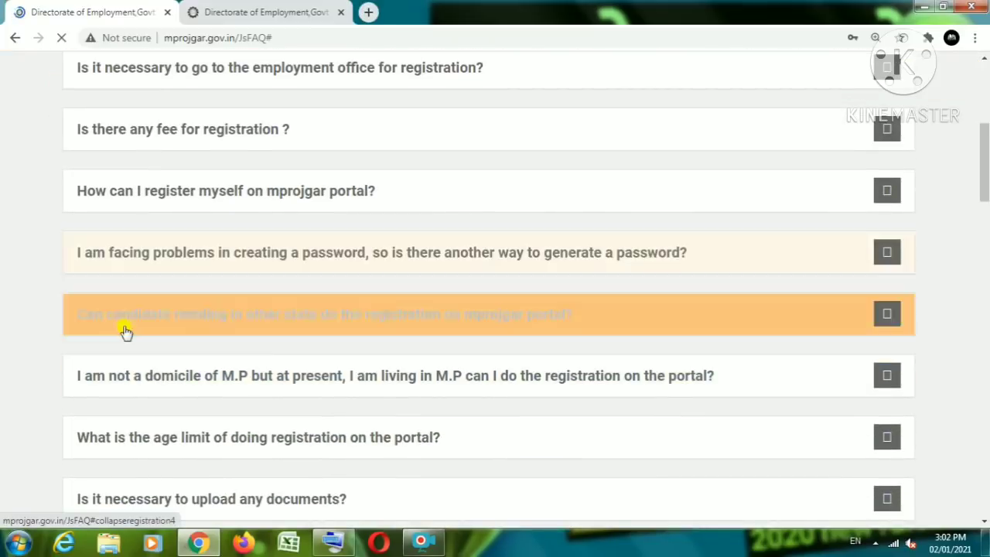
pyautogui.scroll(-2, 128, 331)
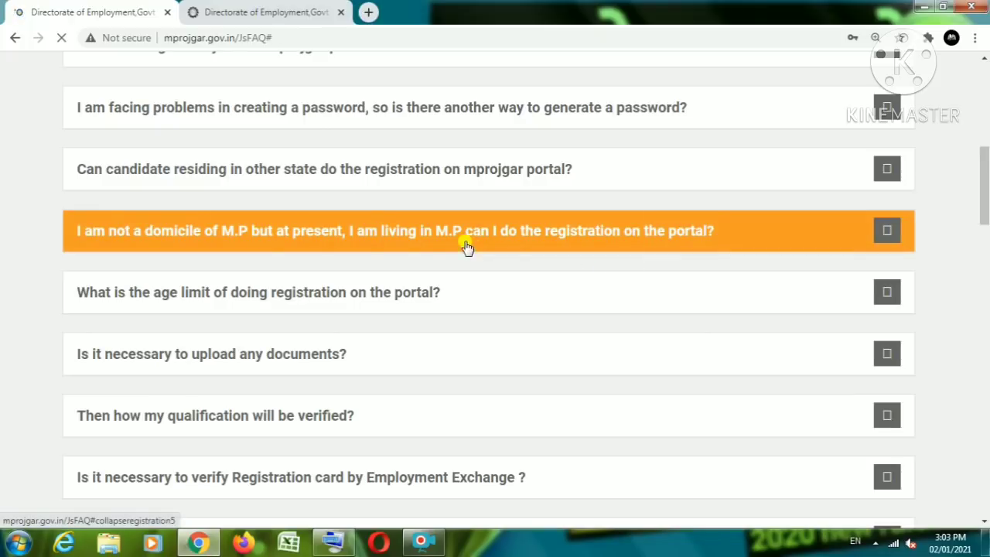
# Step: Expand the non-domicile FAQ, answering that such users register under the Non-MP category
pyautogui.click(611, 241)
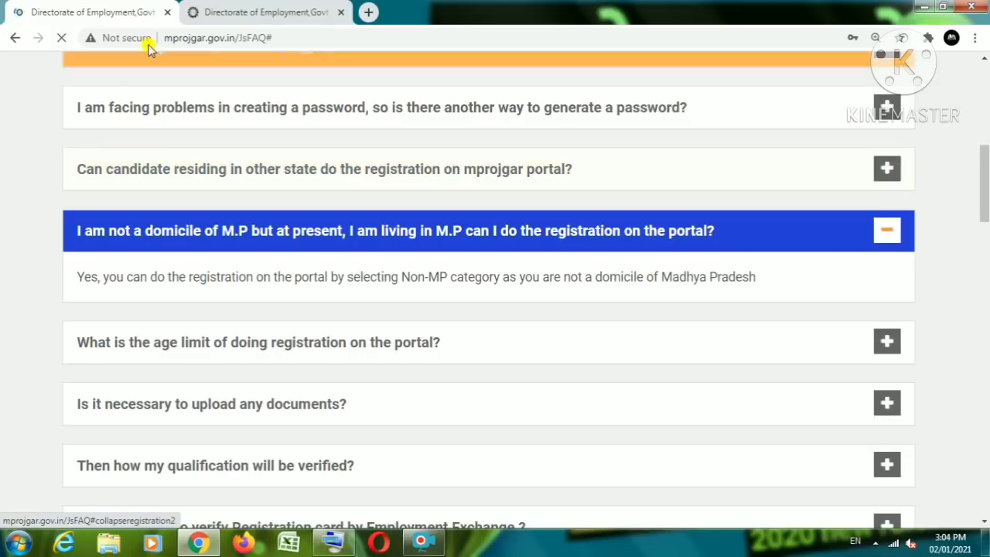
pyautogui.scroll(6, 265, 137)
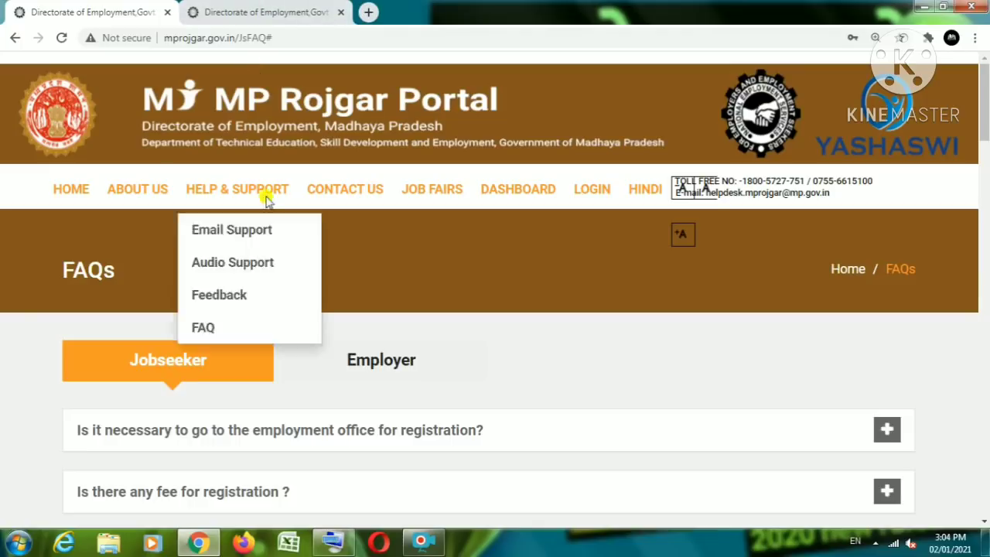
pyautogui.click(423, 541)
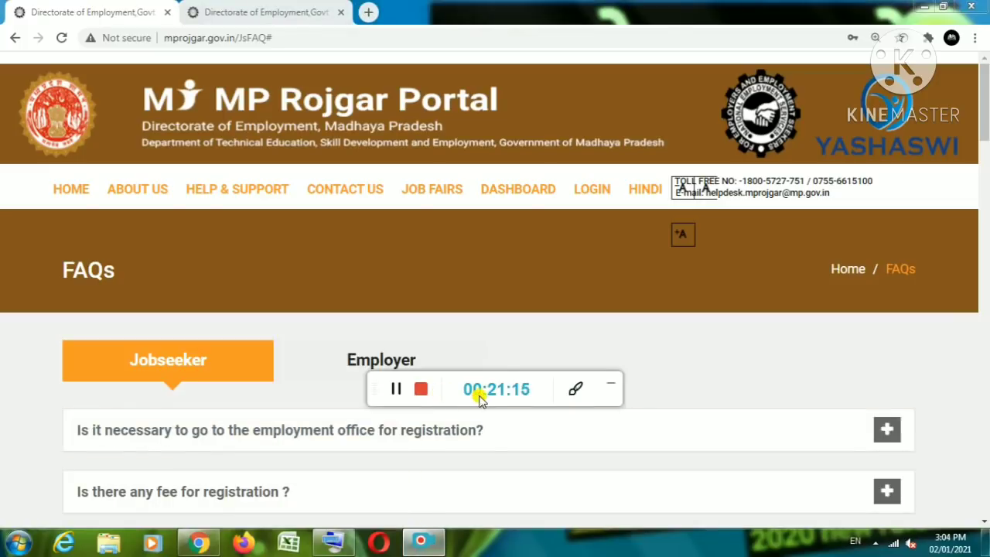